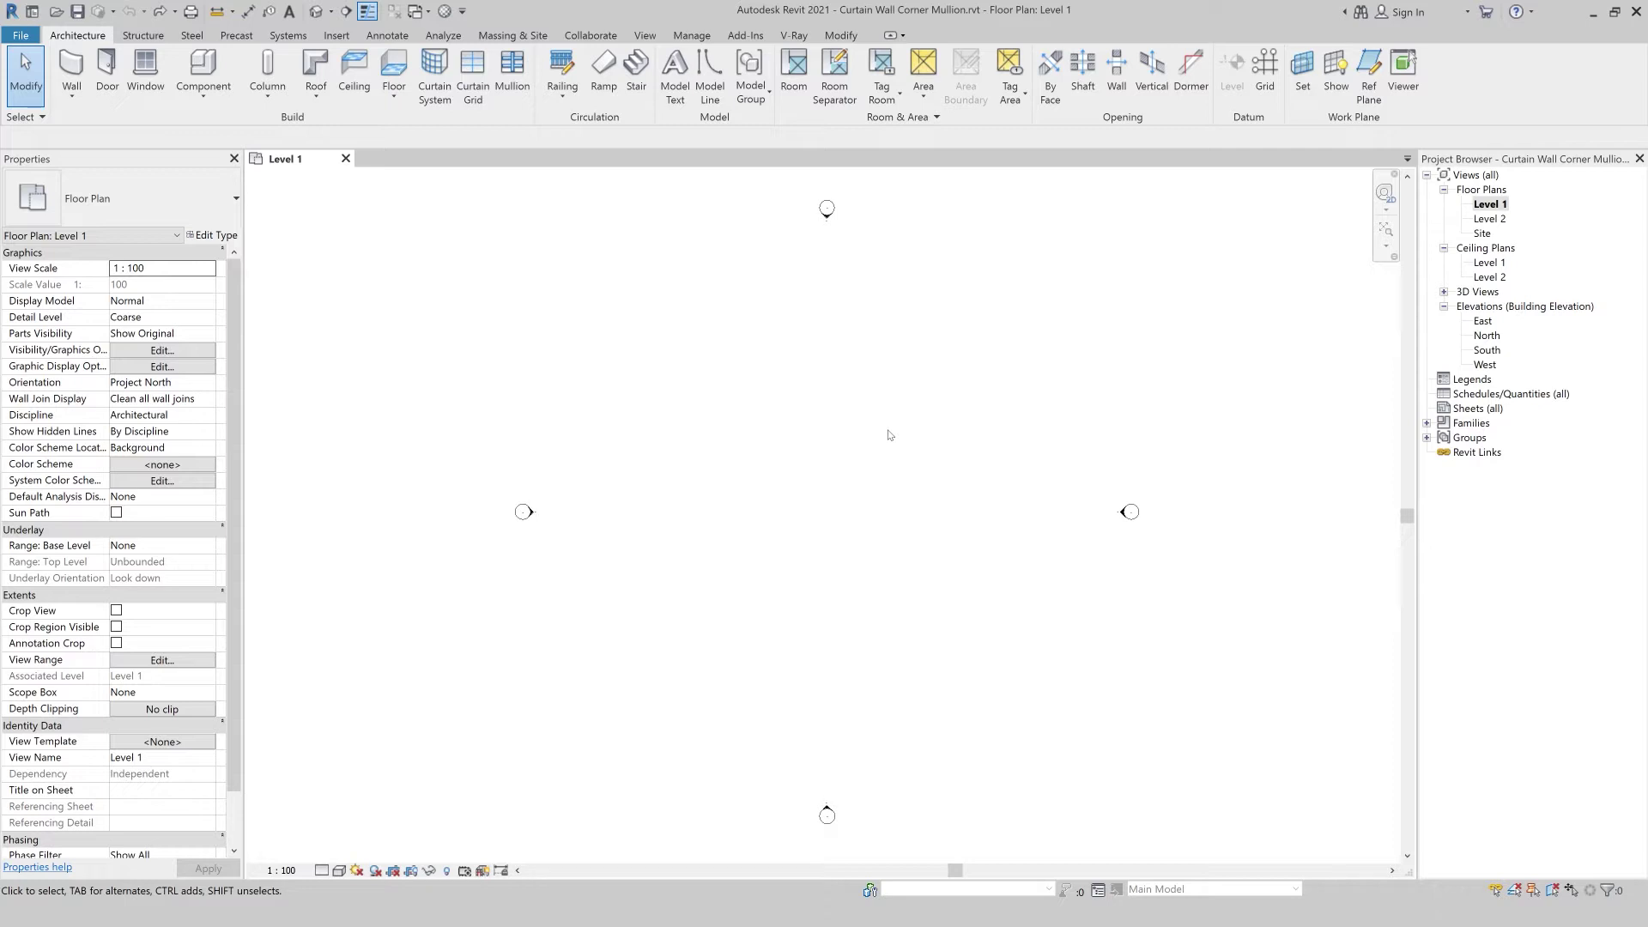
- Start the Wall tool with WA and choose the Curtain Wall: Storefront type
key(w)
key(a)
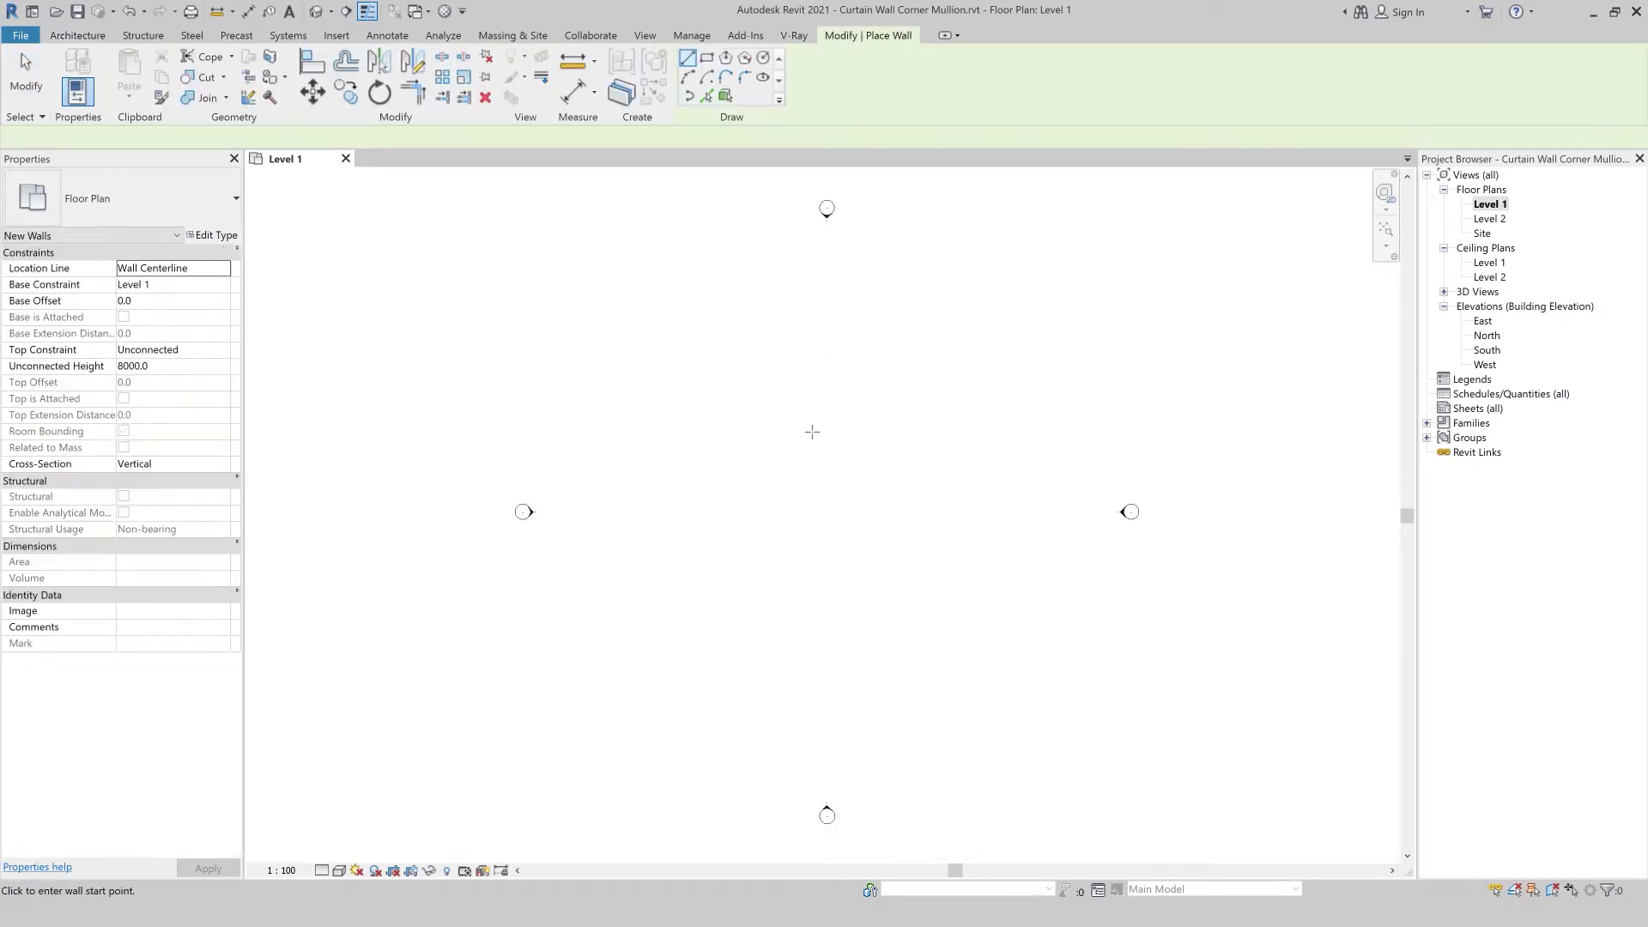
click(74, 37)
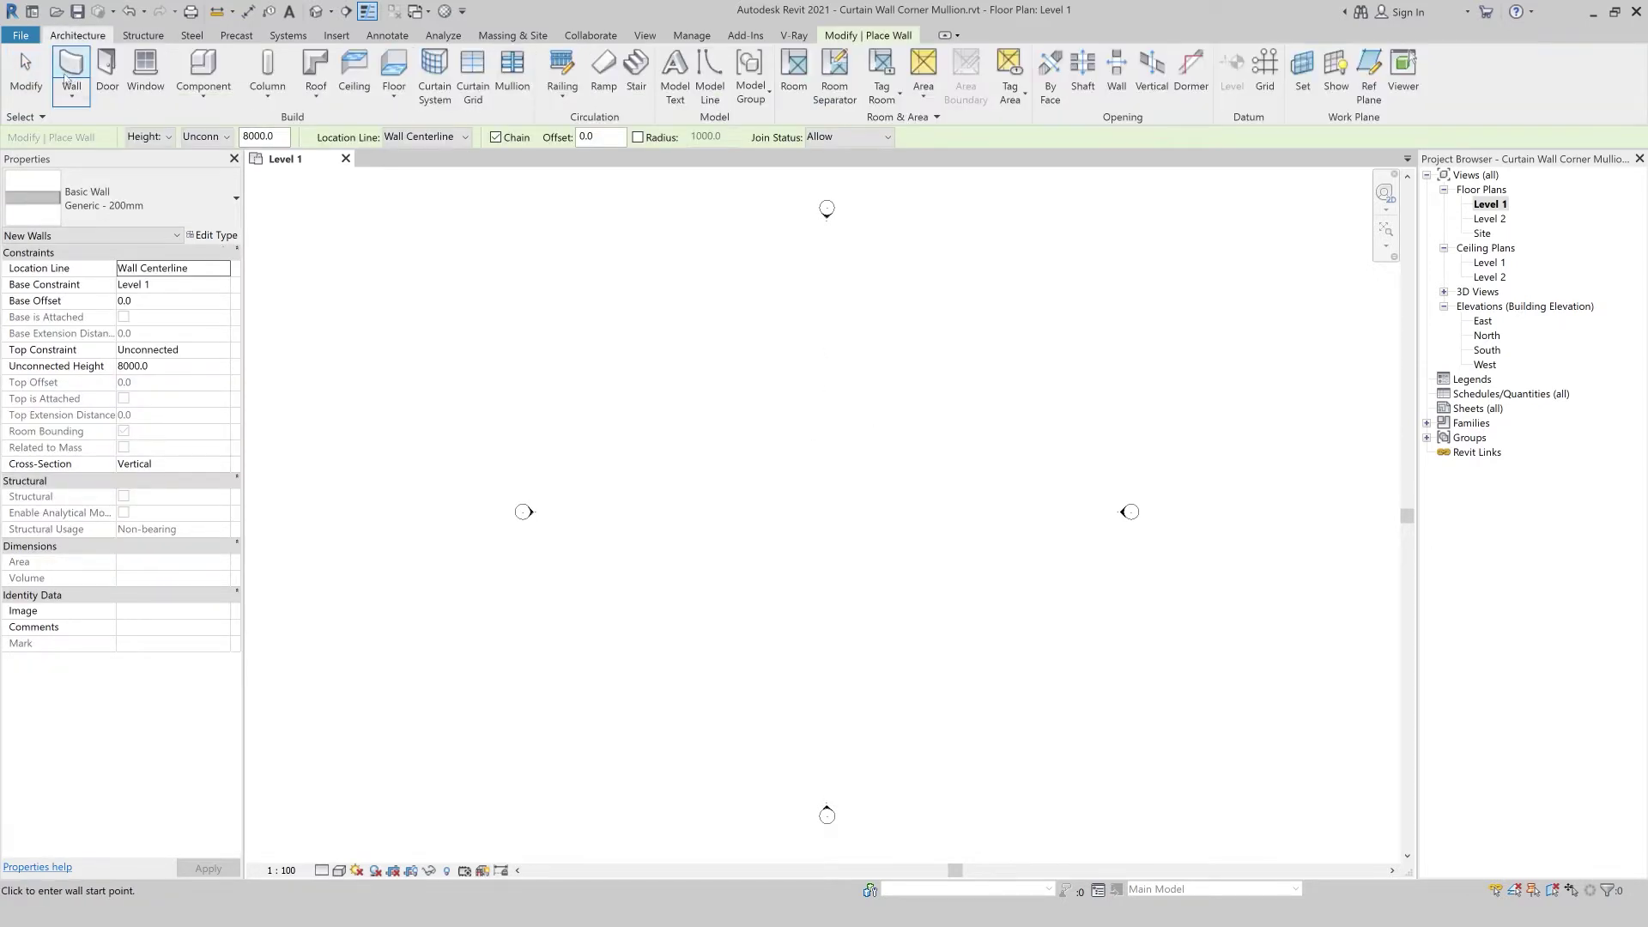
click(238, 200)
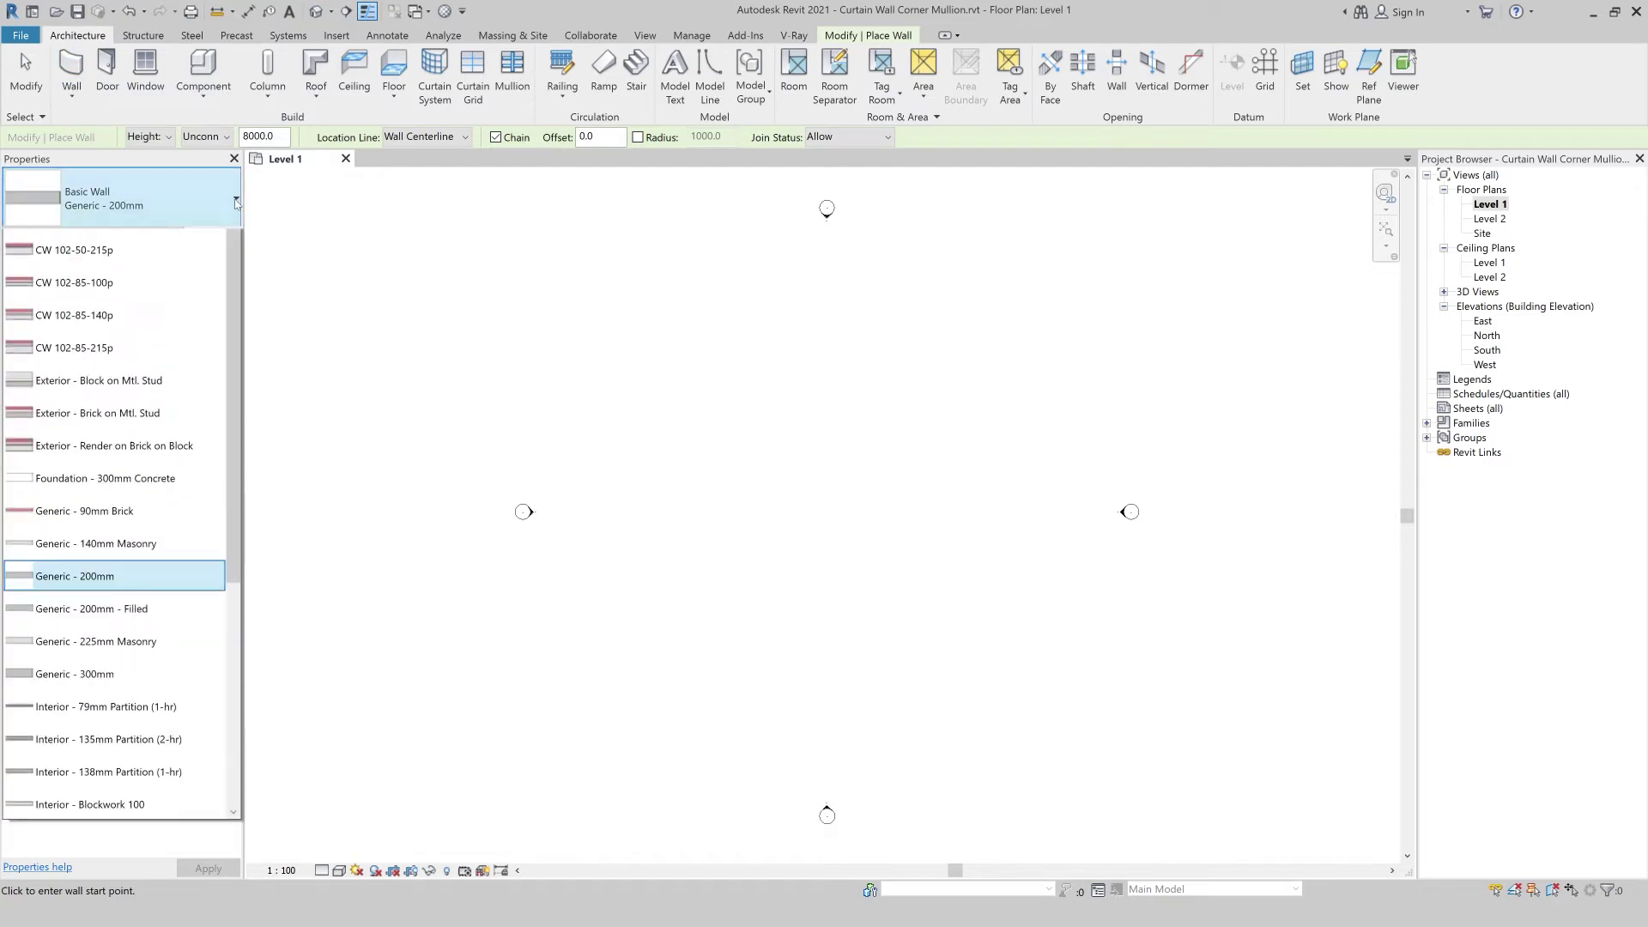
scroll(204, 364, down, 2)
scroll(128, 558, down, 2)
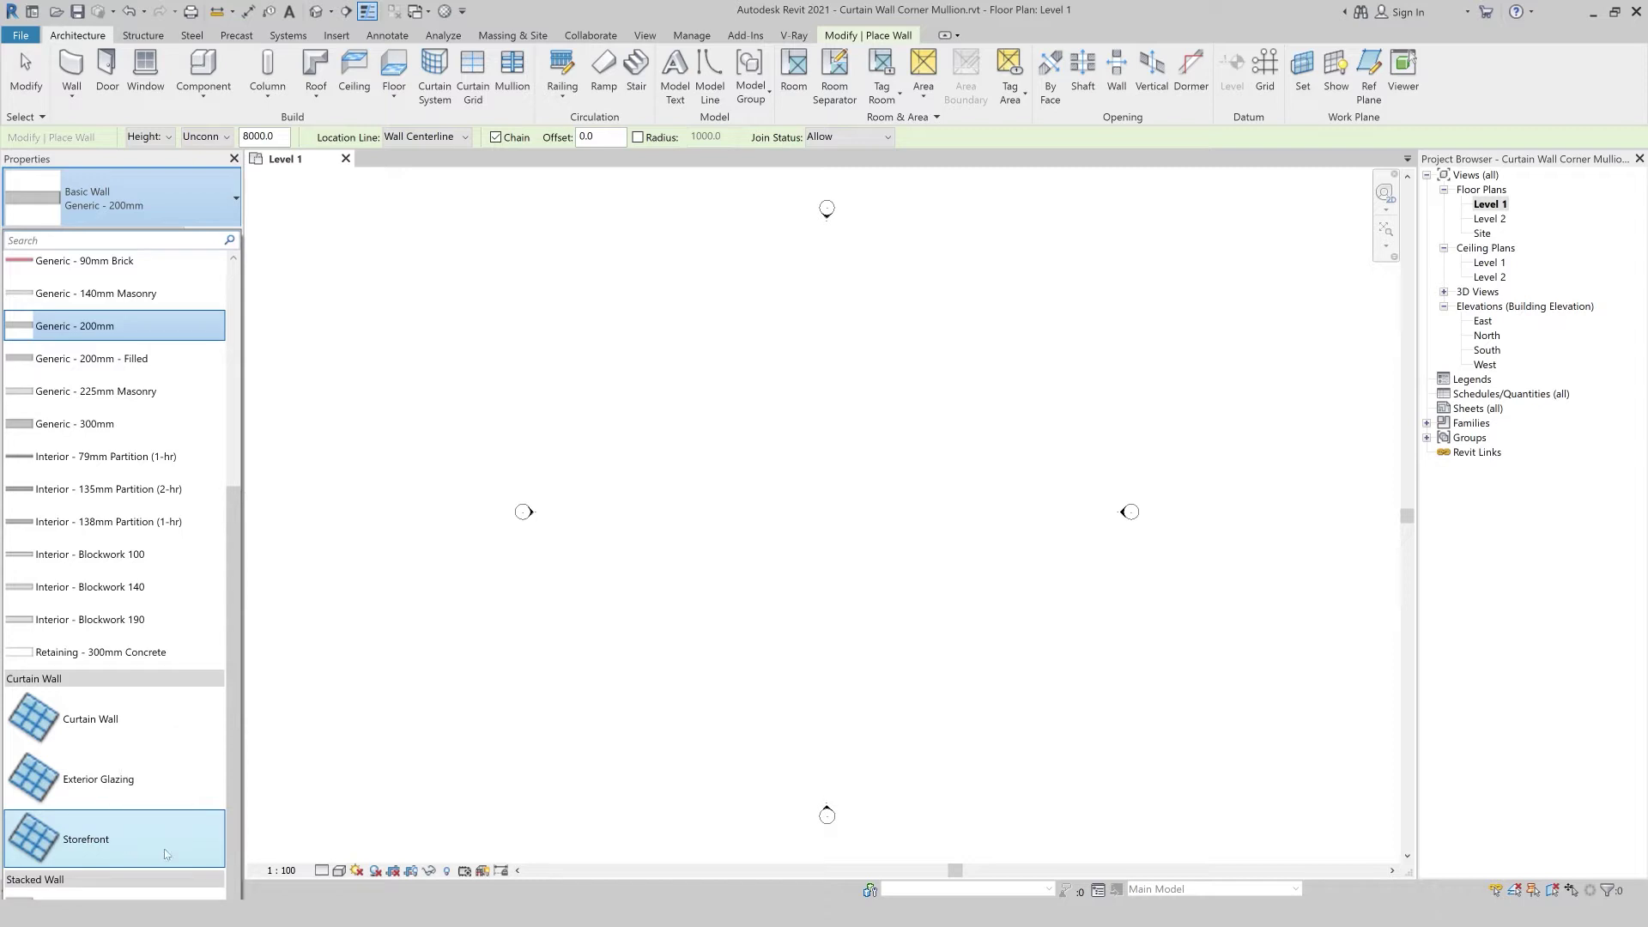
mouse_move(116, 839)
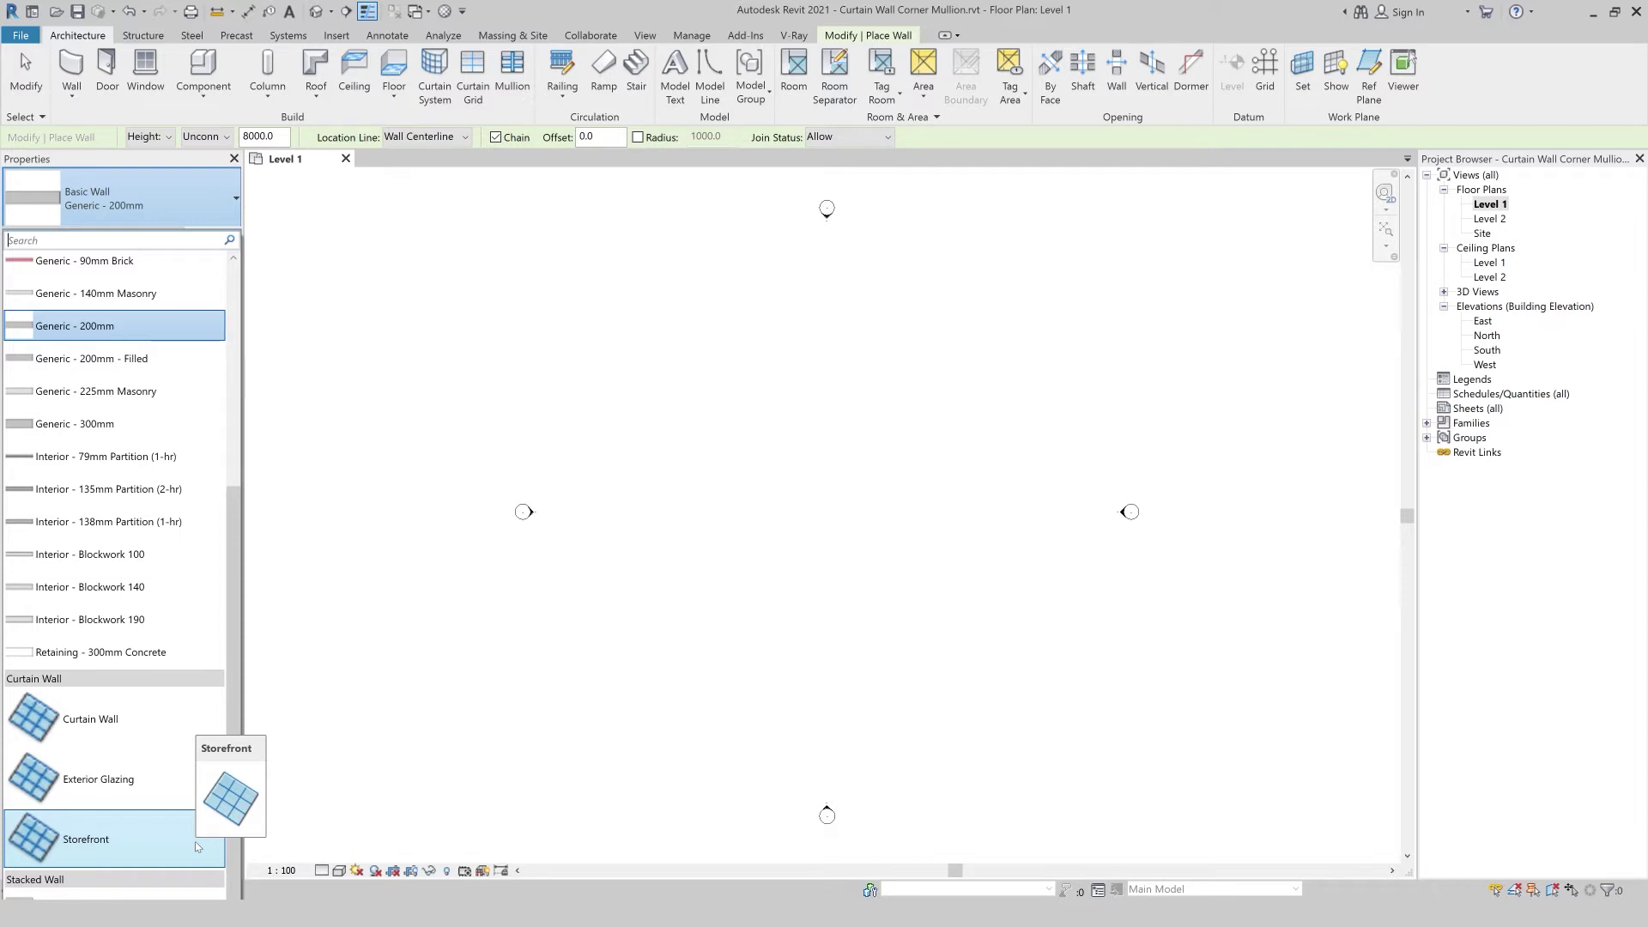
click(194, 842)
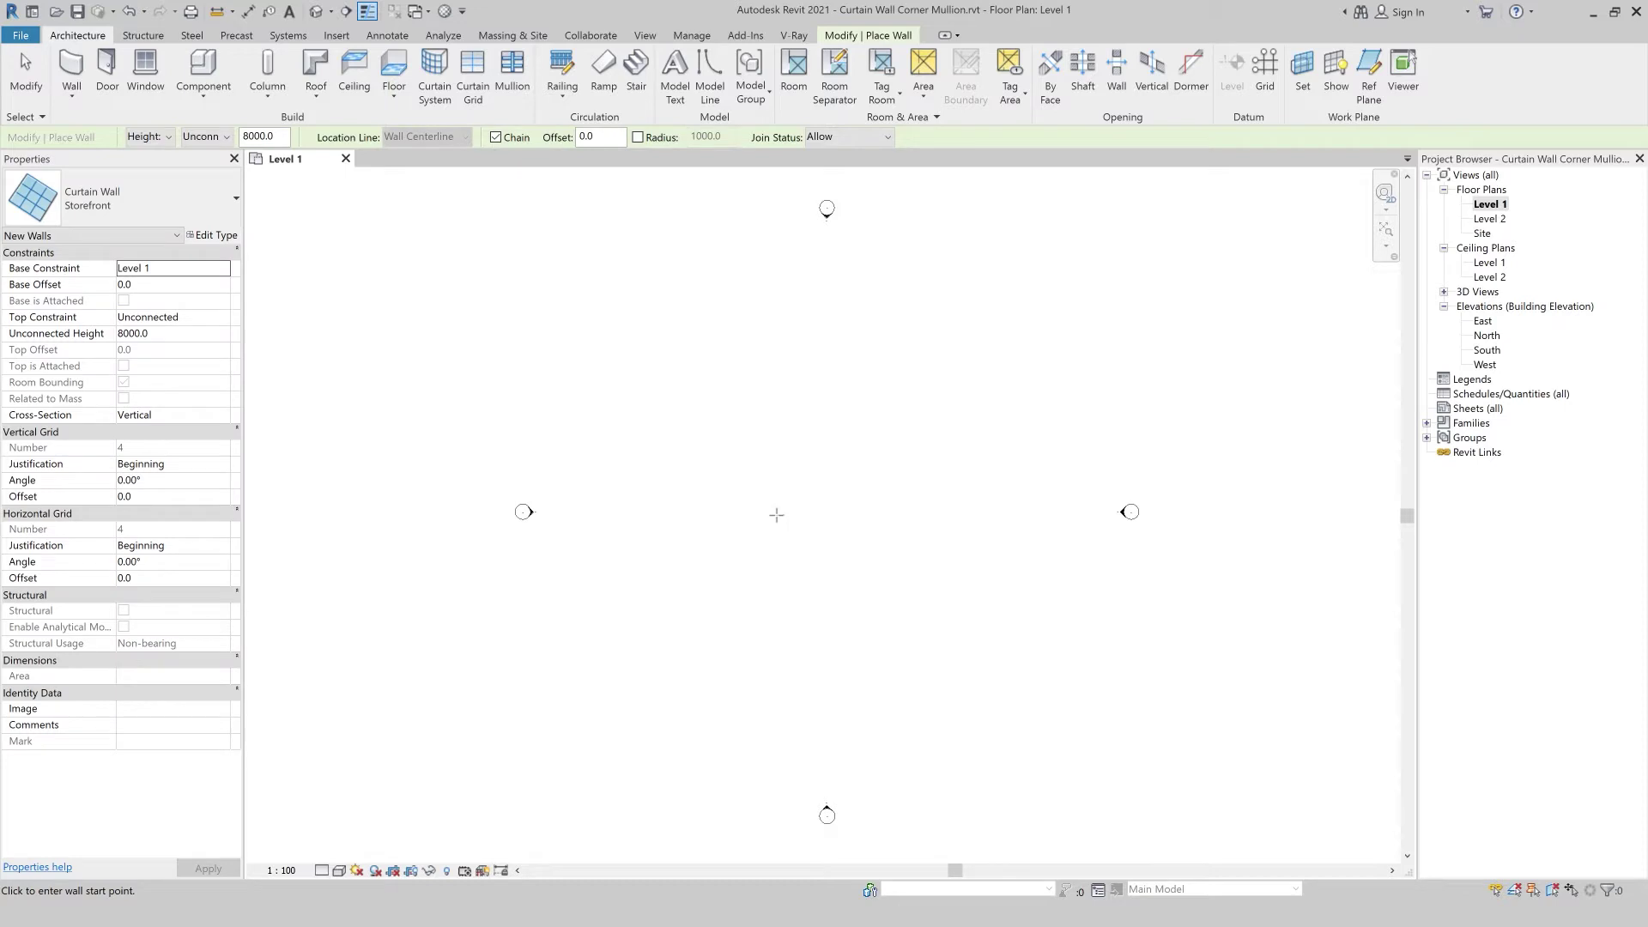
- Draw a vertical run down to a corner, then a horizontal run to the right
click(776, 427)
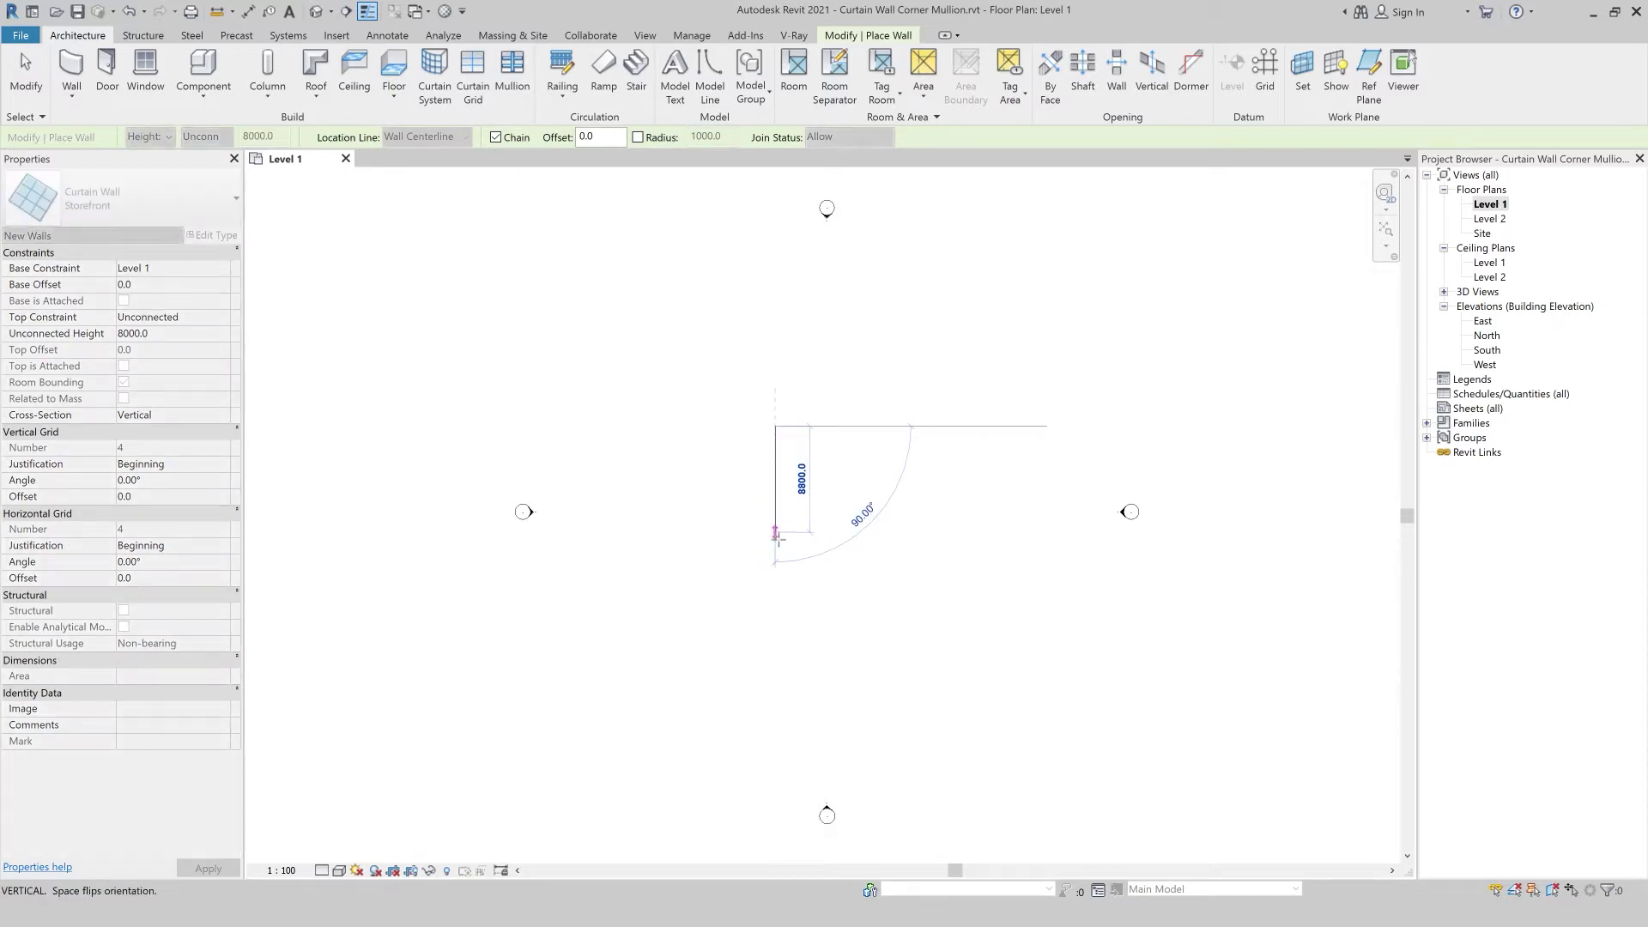
click(775, 526)
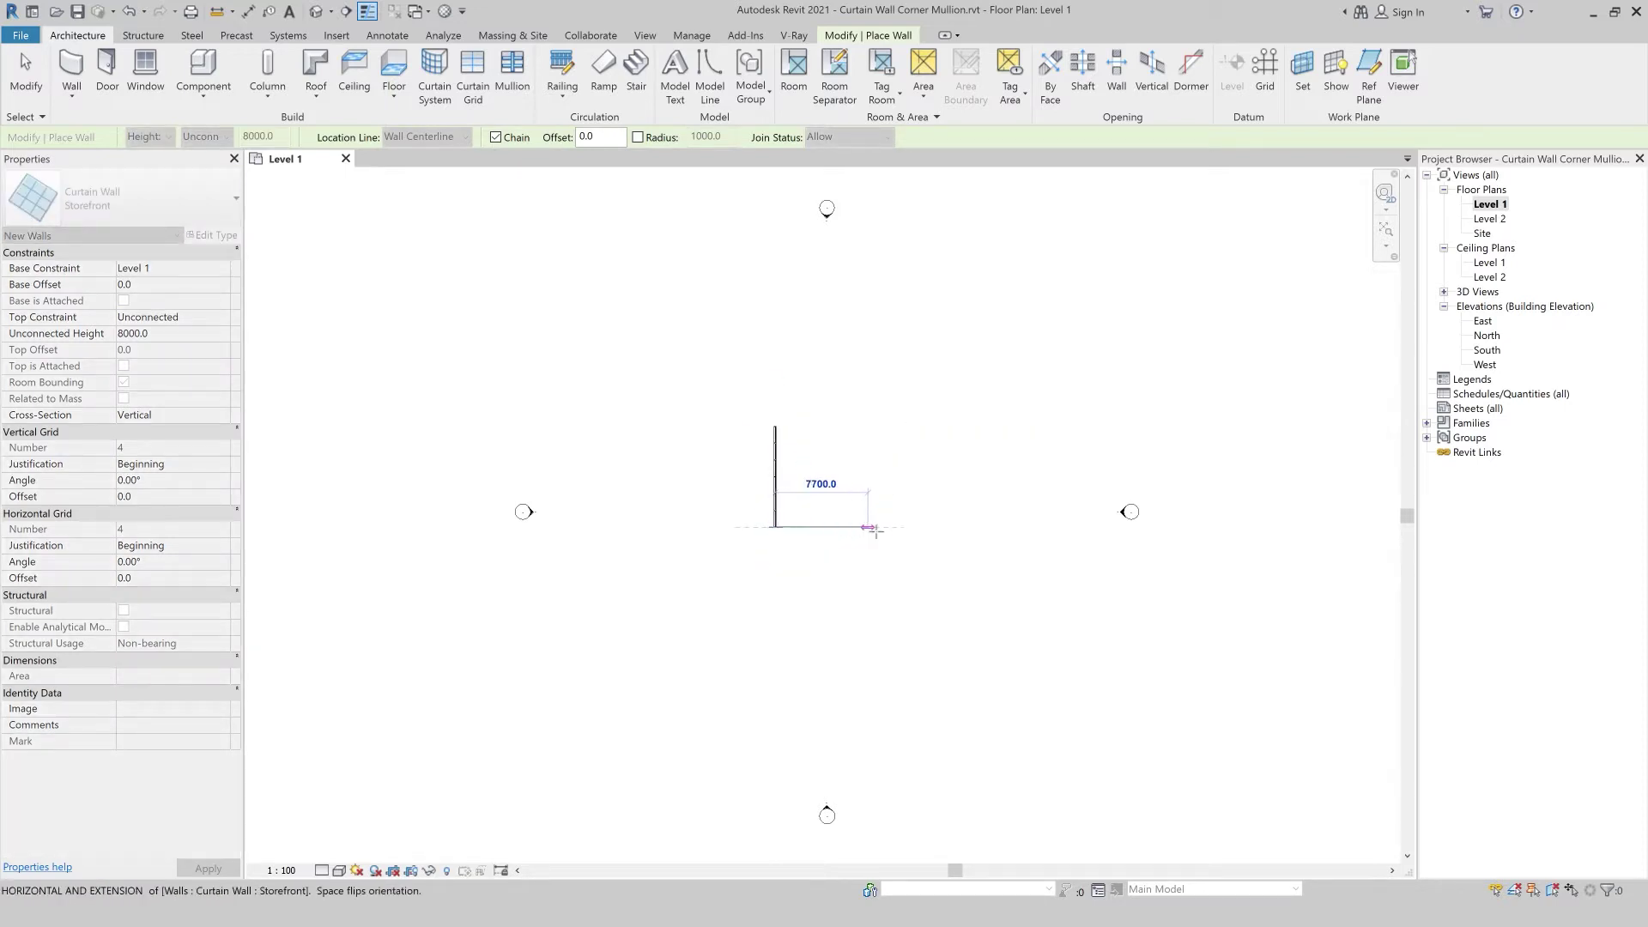
click(872, 527)
key(Escape)
key(Escape)
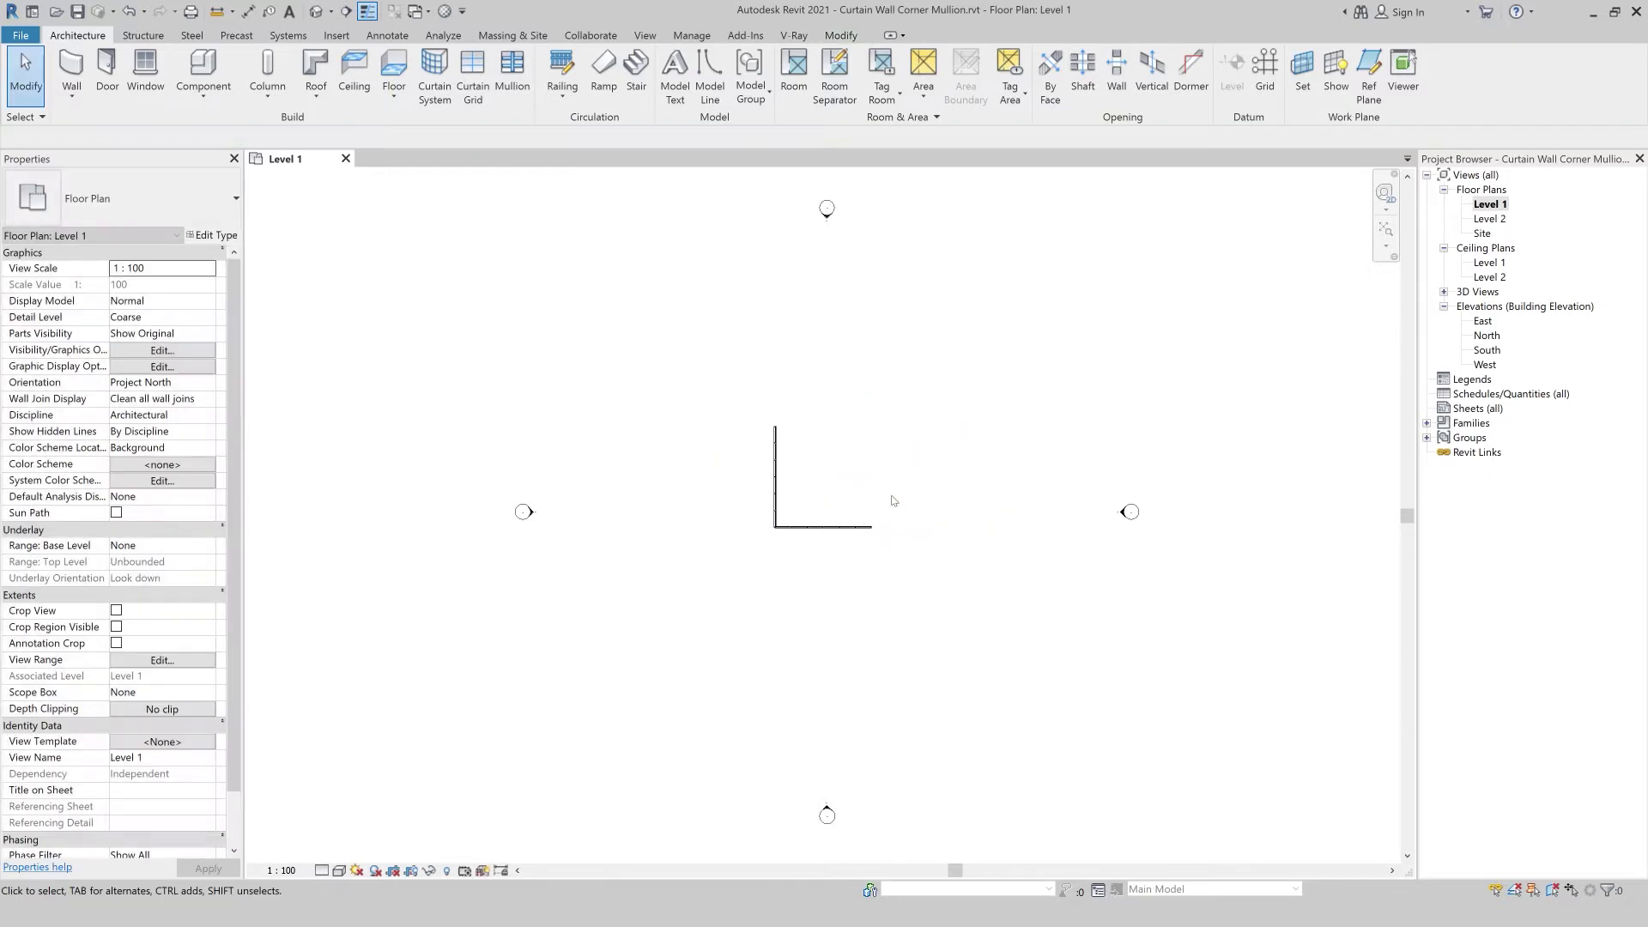
- Set the project length units to meters and centimeters with the UN command
key(u)
key(n)
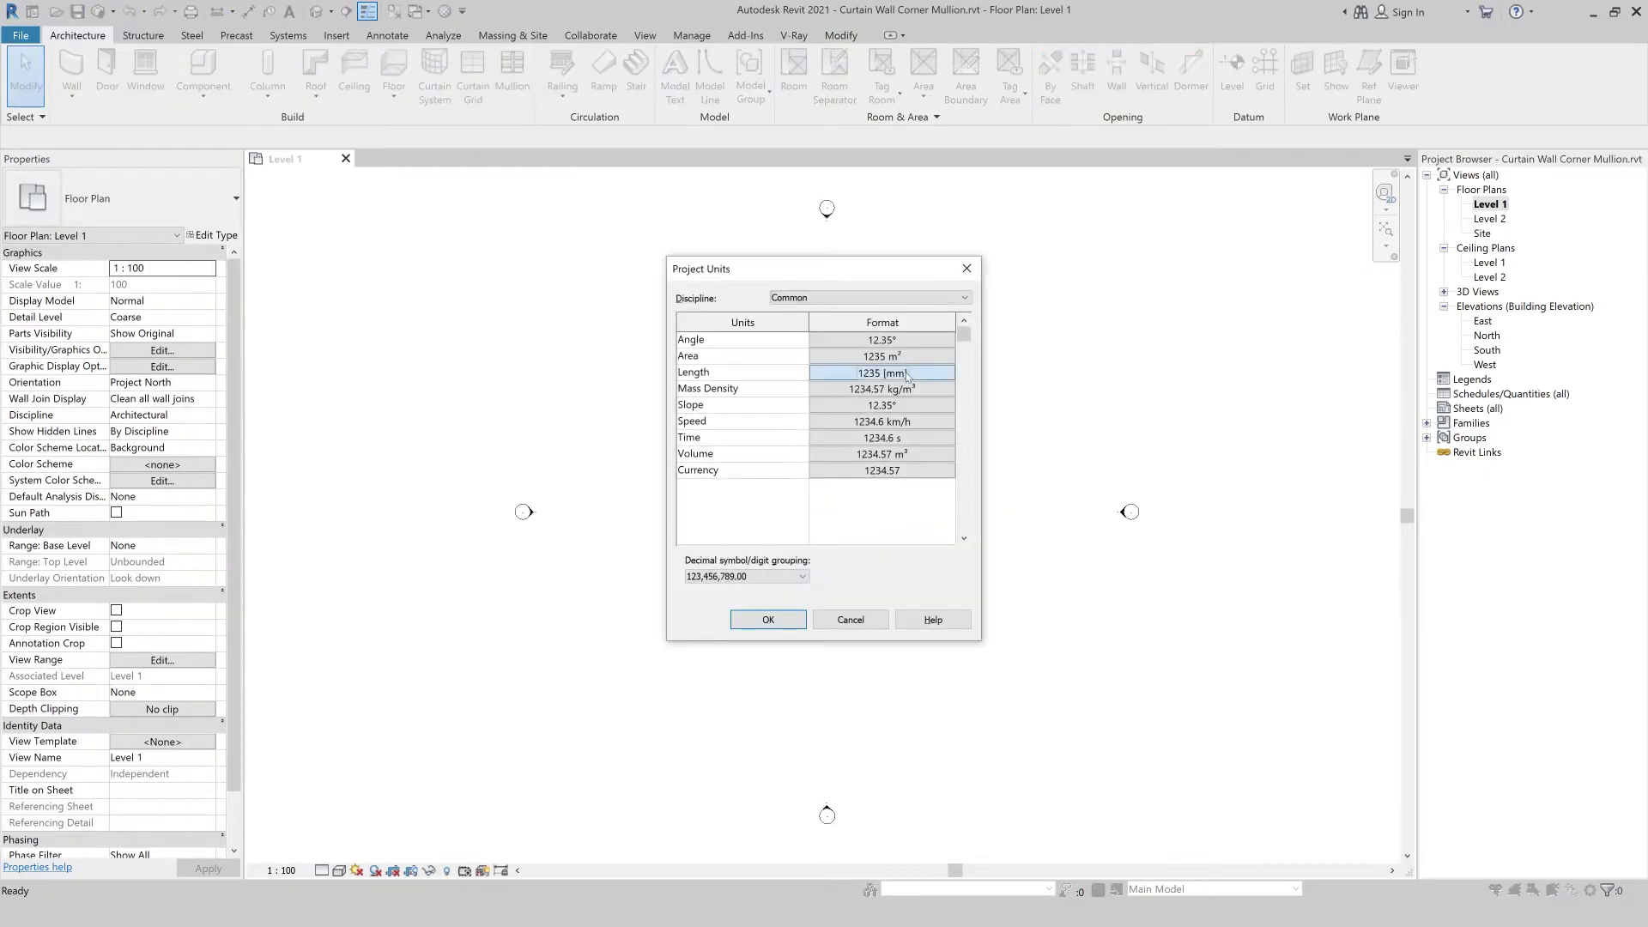
click(907, 375)
click(871, 366)
click(856, 477)
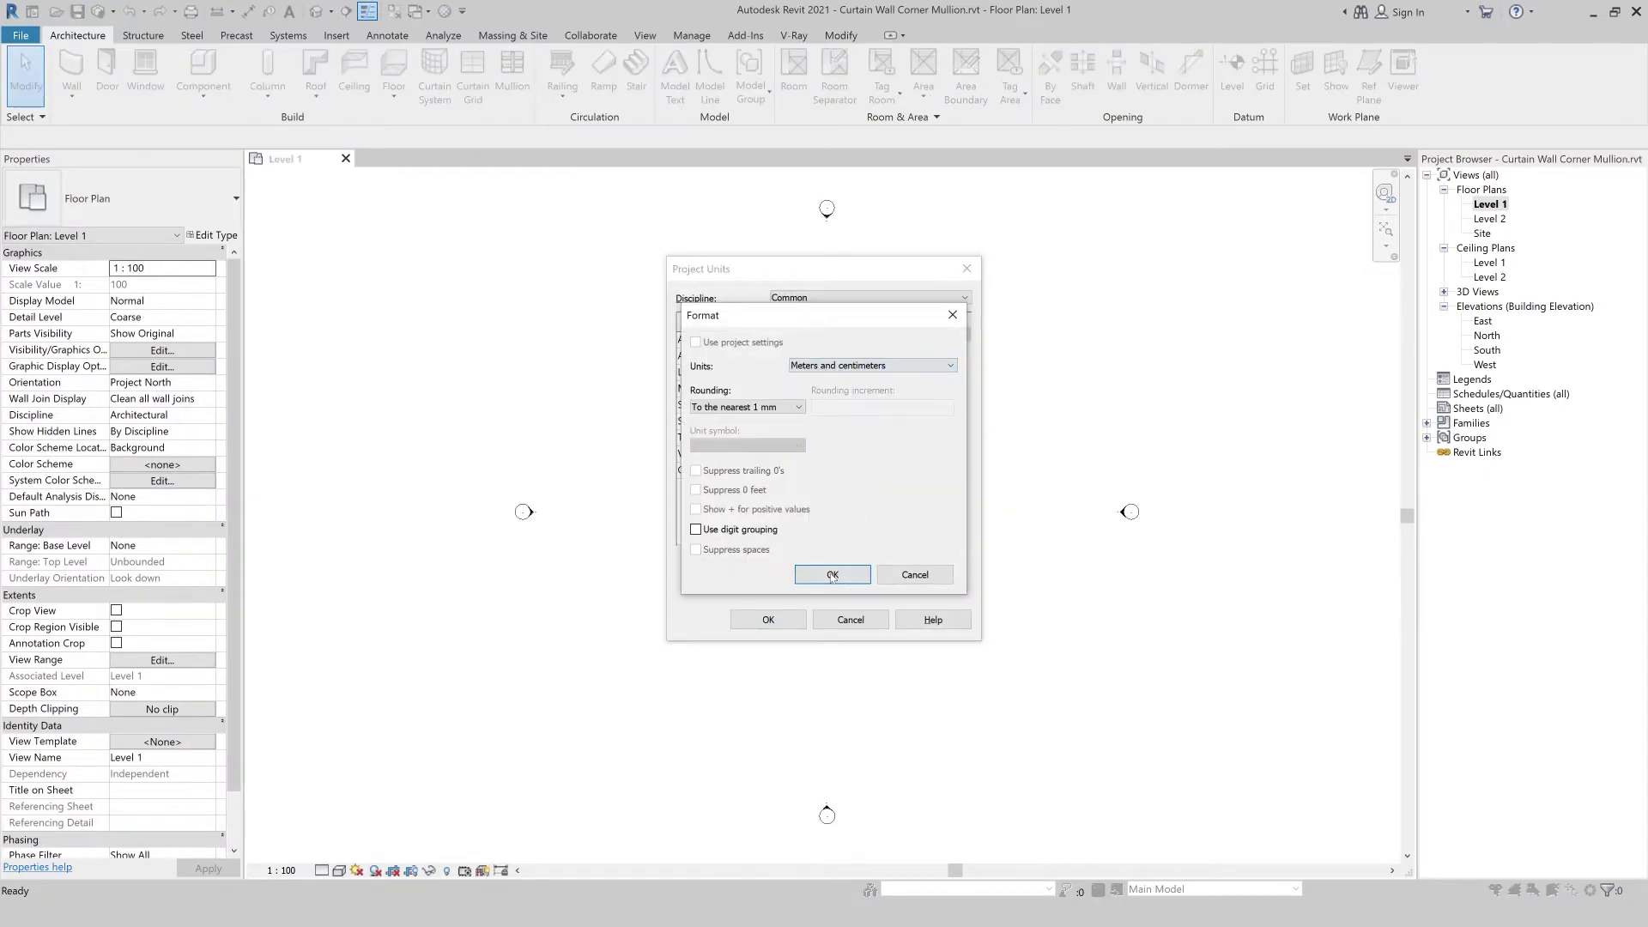
click(832, 575)
click(767, 618)
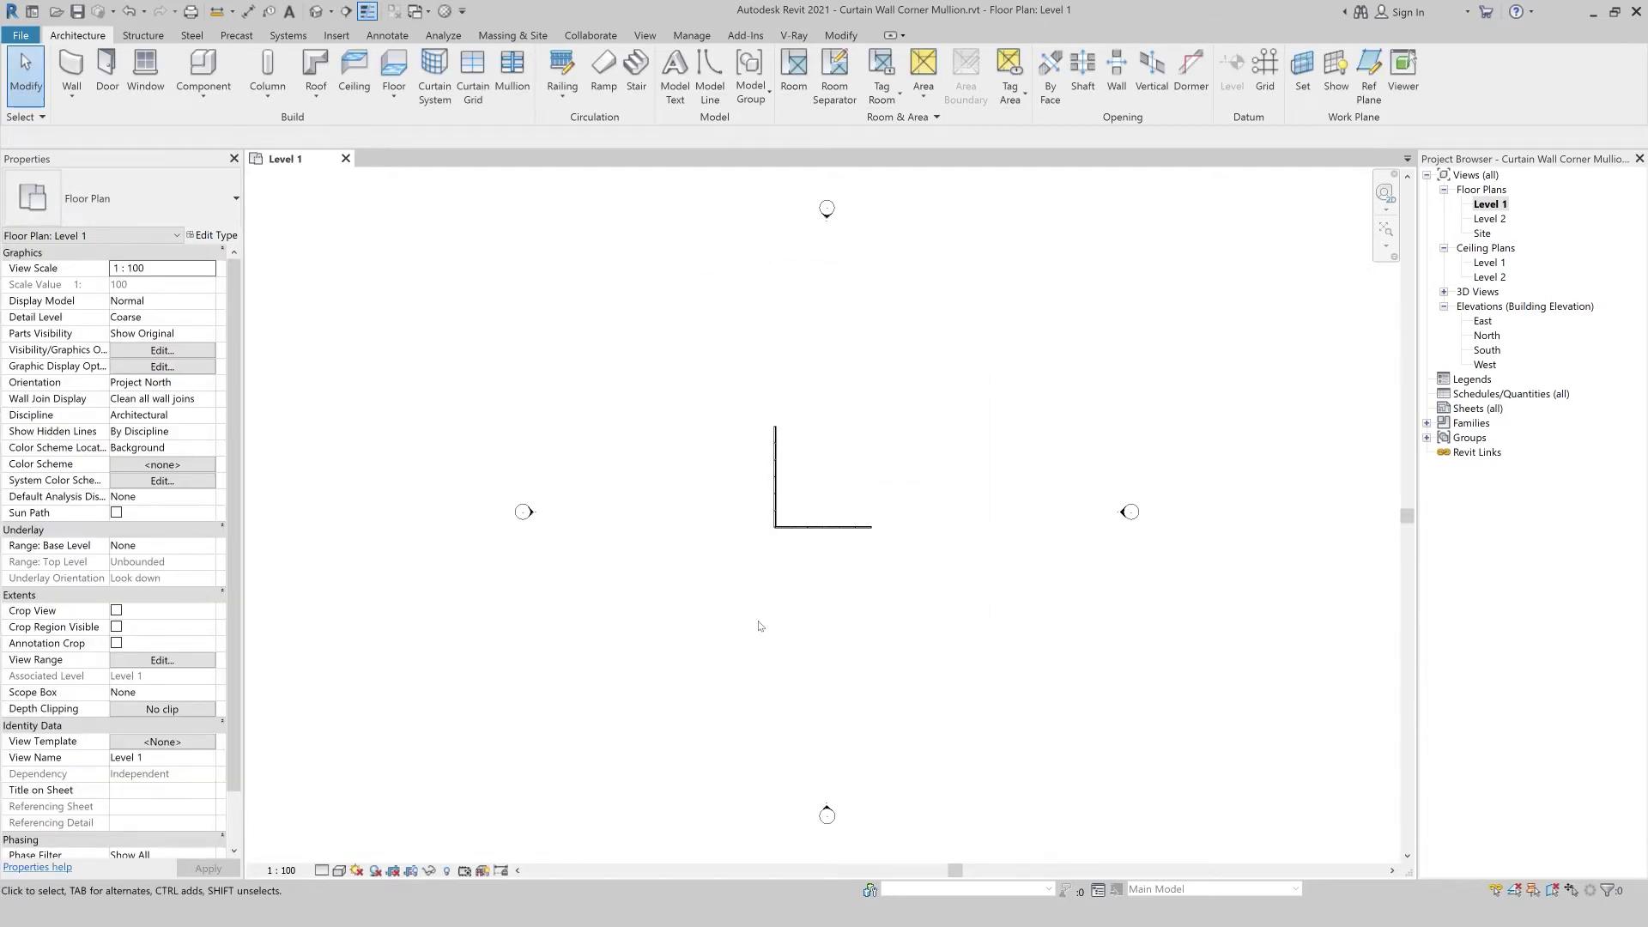
- Try shortening the horizontal Storefront wall at the corner, then undo it
scroll(806, 496, up, 2)
scroll(806, 496, up, 2)
scroll(806, 496, up, 1)
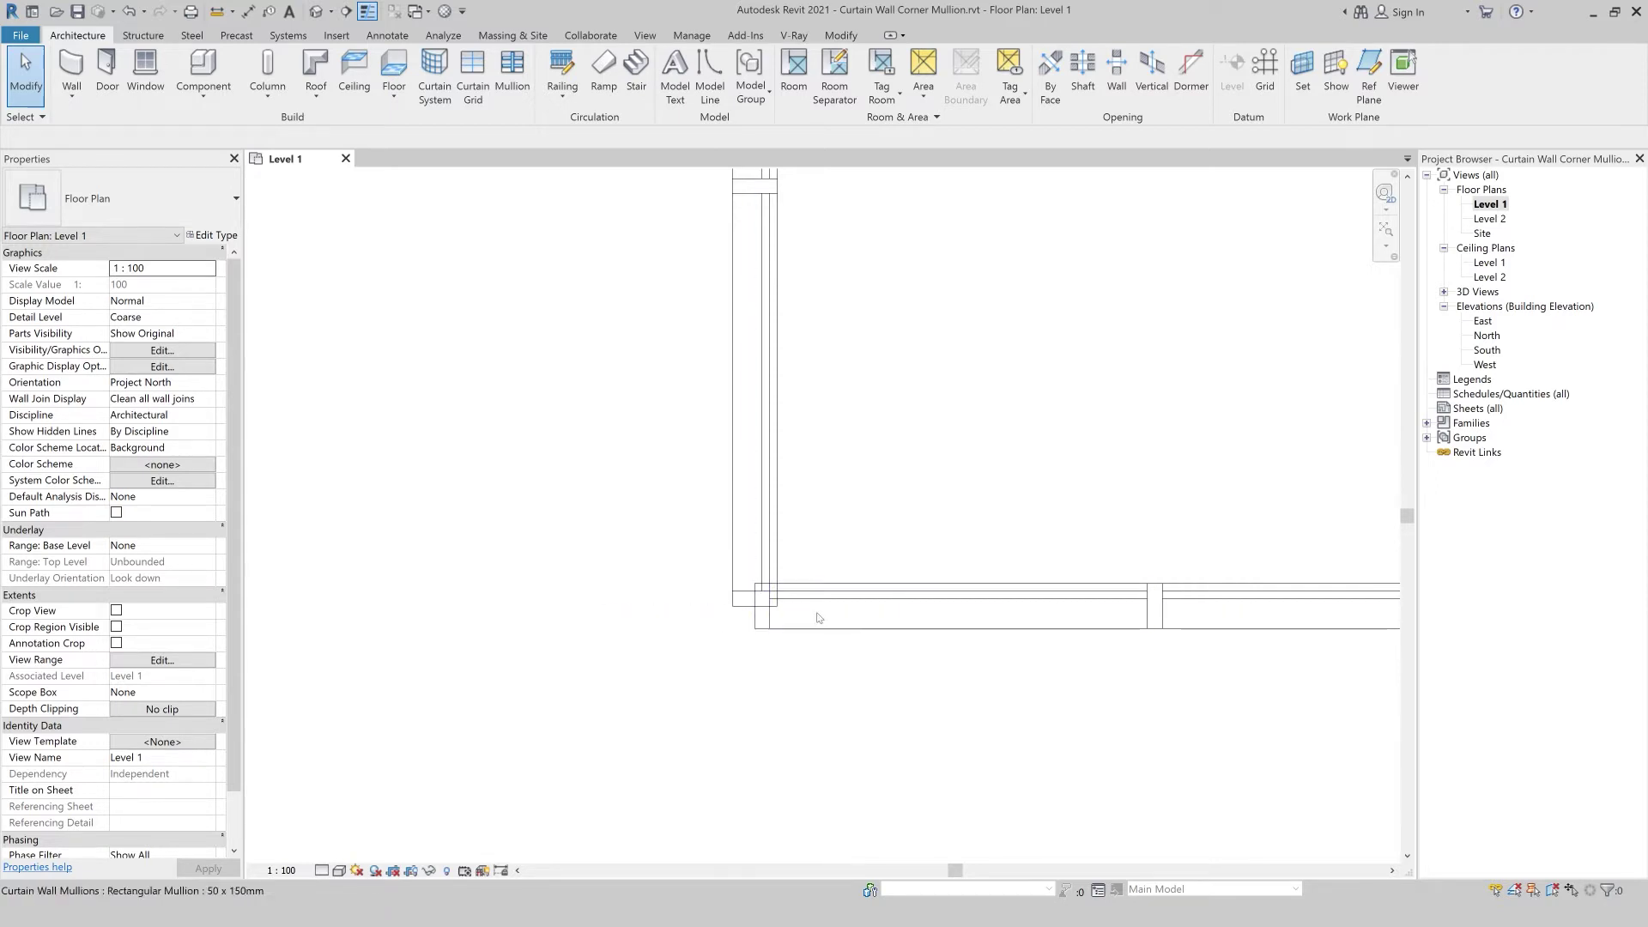
click(755, 611)
drag(754, 607, 797, 606)
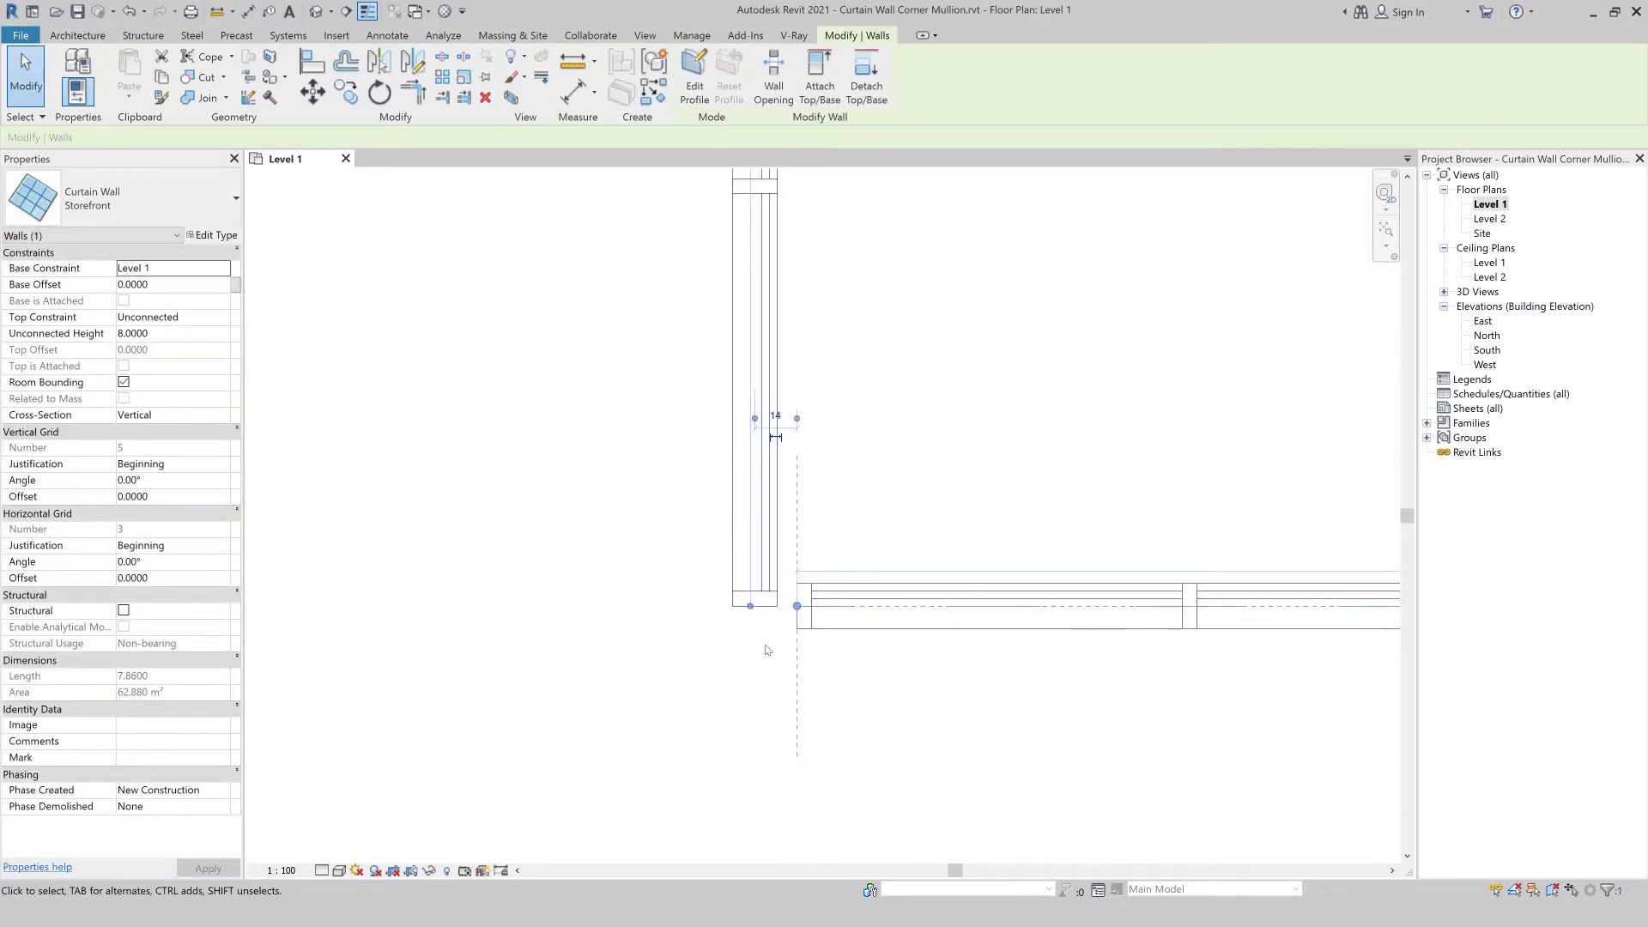
key(ctrl+z)
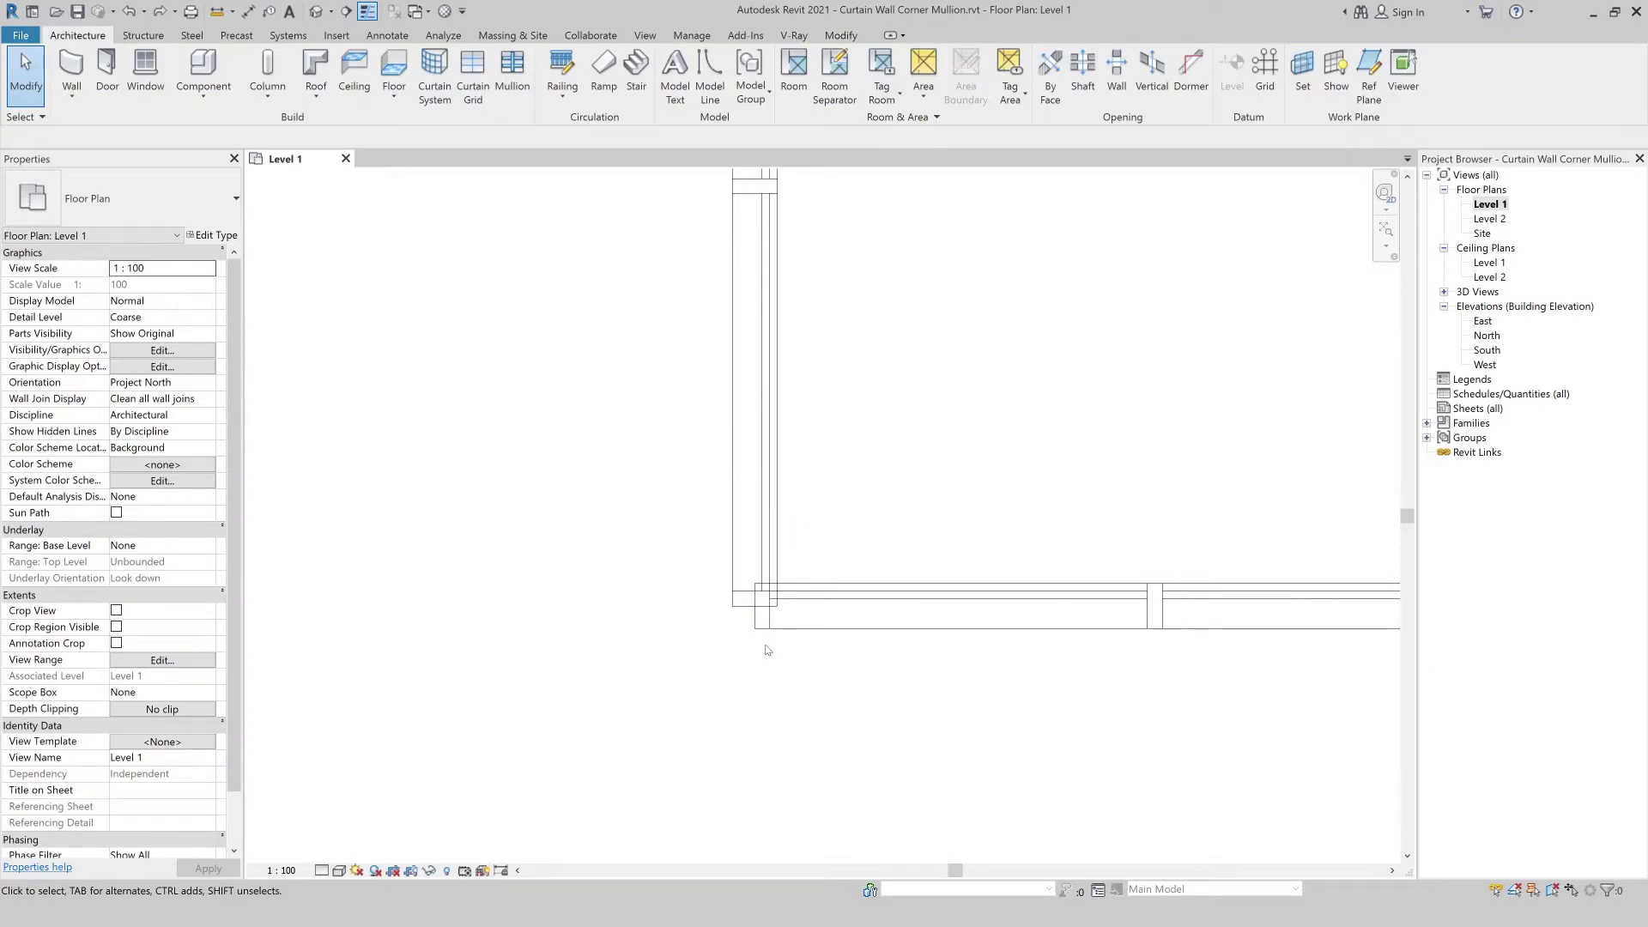
click(317, 11)
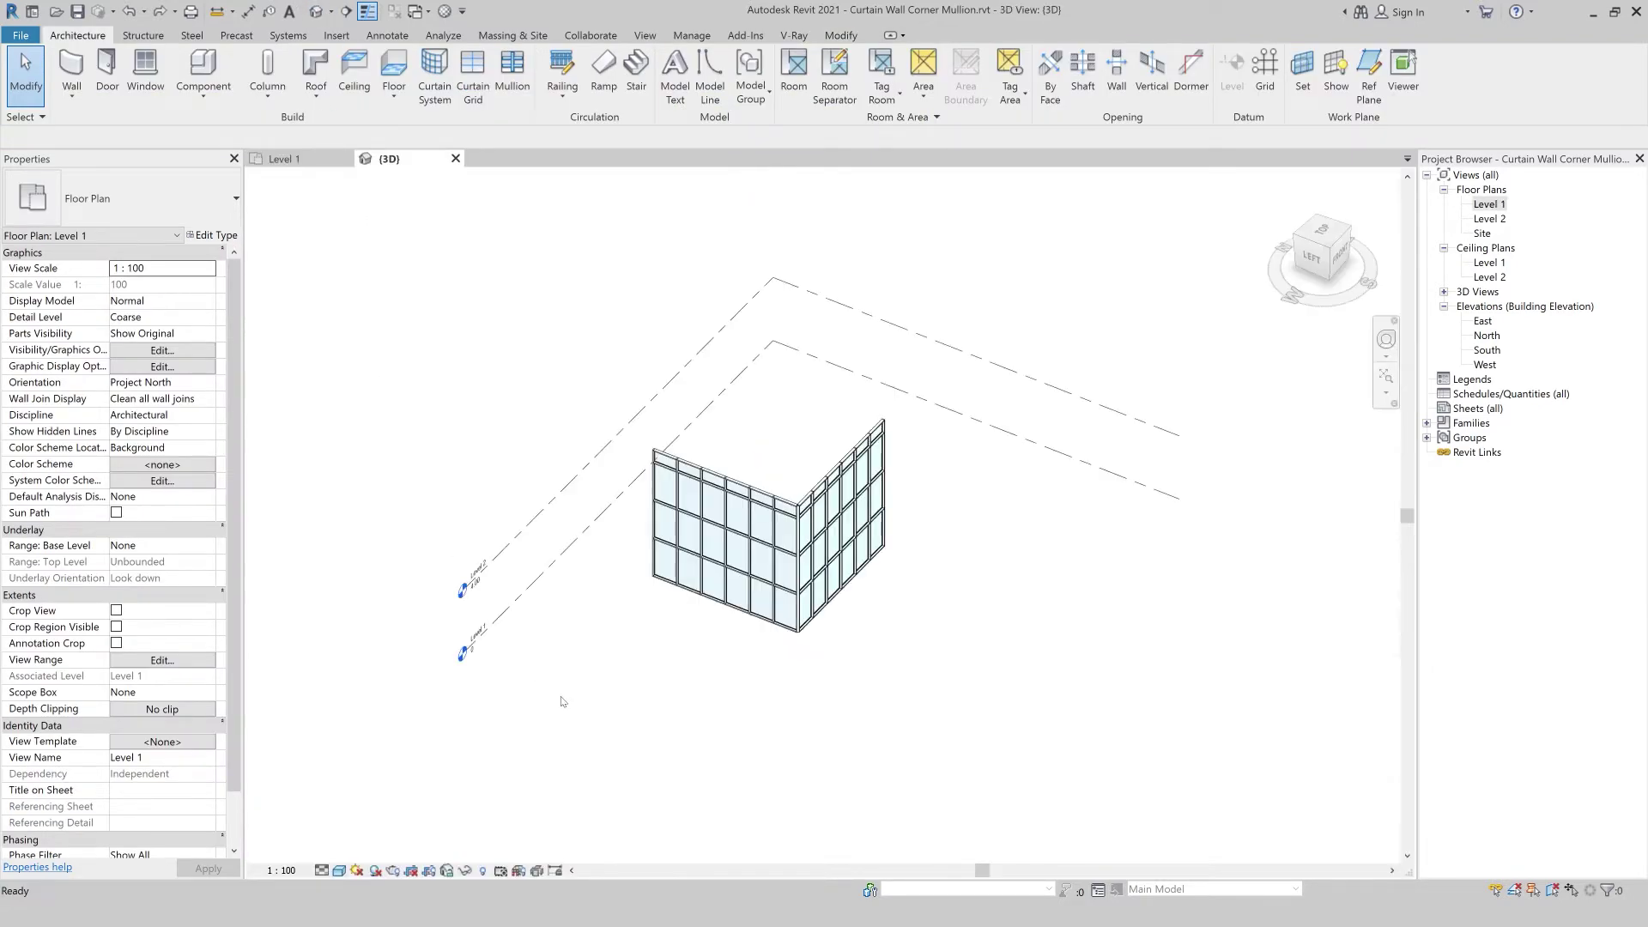
- Tile the 3D view and Level 1 plan side by side with WT
scroll(792, 569, up, 5)
scroll(771, 365, up, 3)
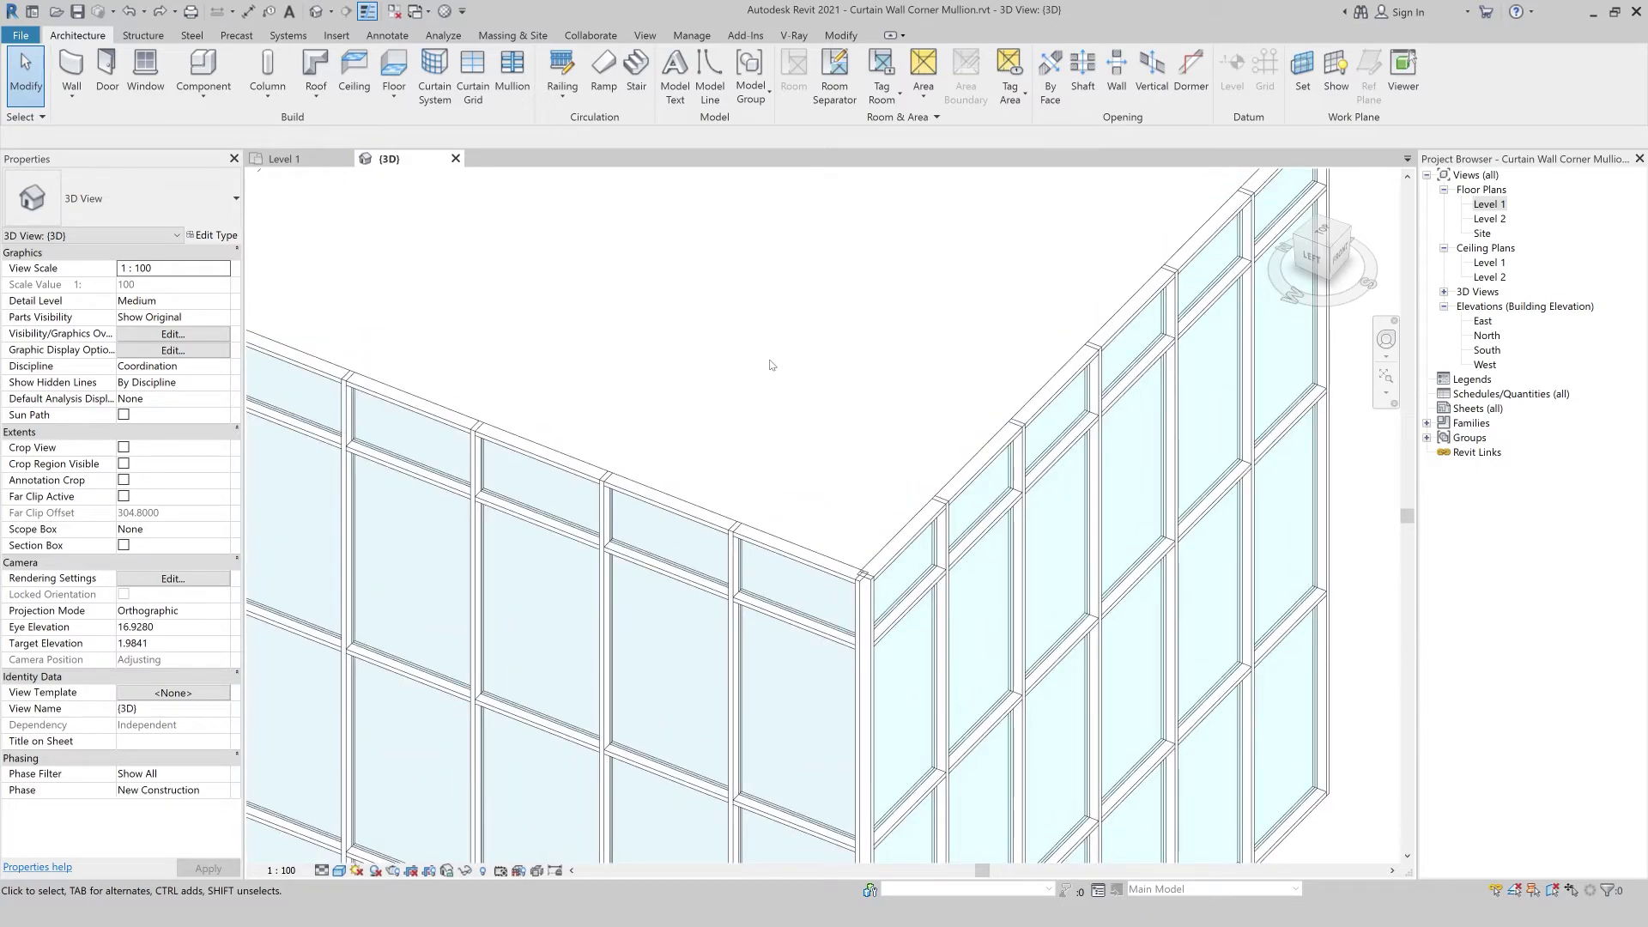
scroll(738, 279, down, 3)
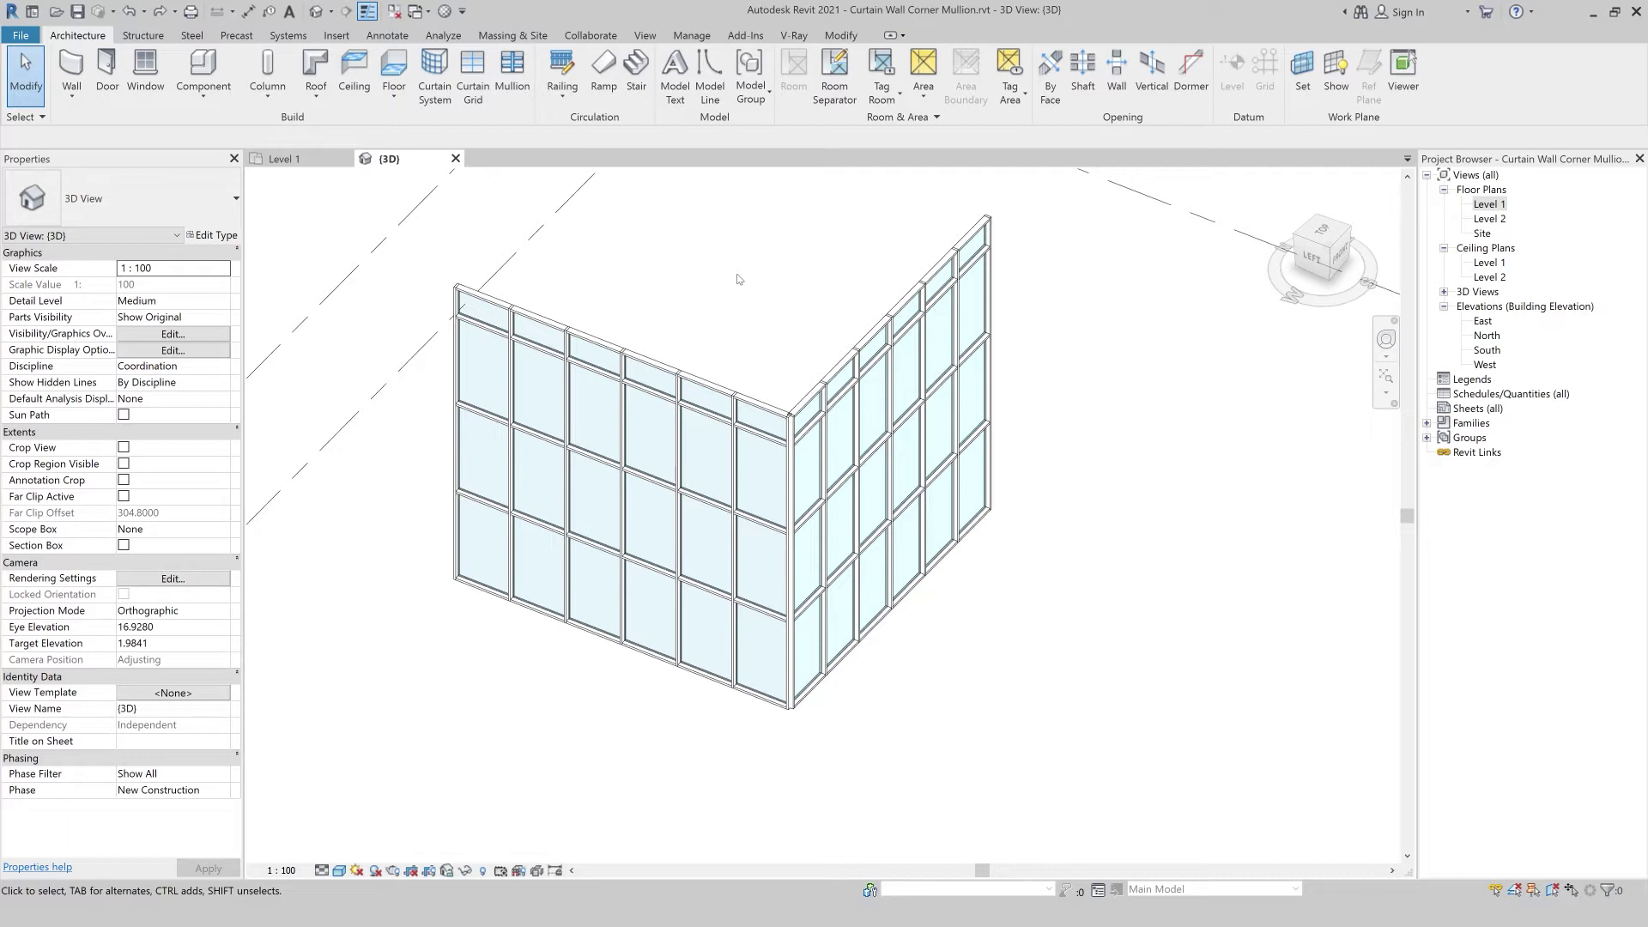
key(w)
key(t)
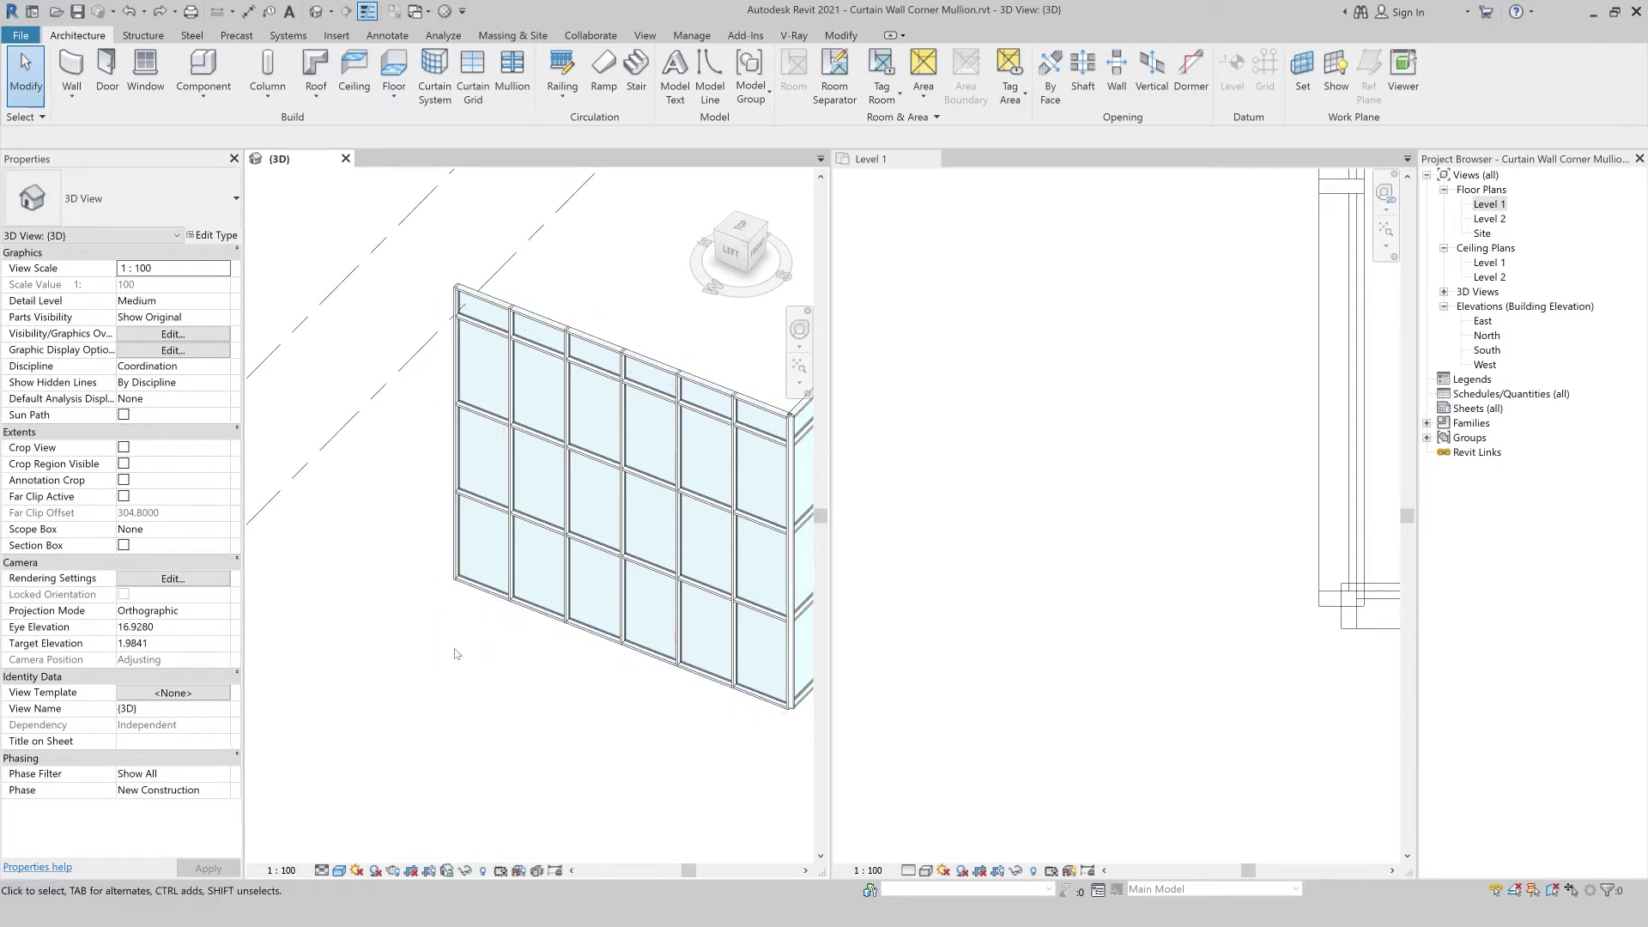
- Centre the wall corner in the Level 1 plan and pick a corner mullion in 3D
scroll(387, 613, down, 5)
click(1165, 504)
middle_drag(1166, 503, 933, 501)
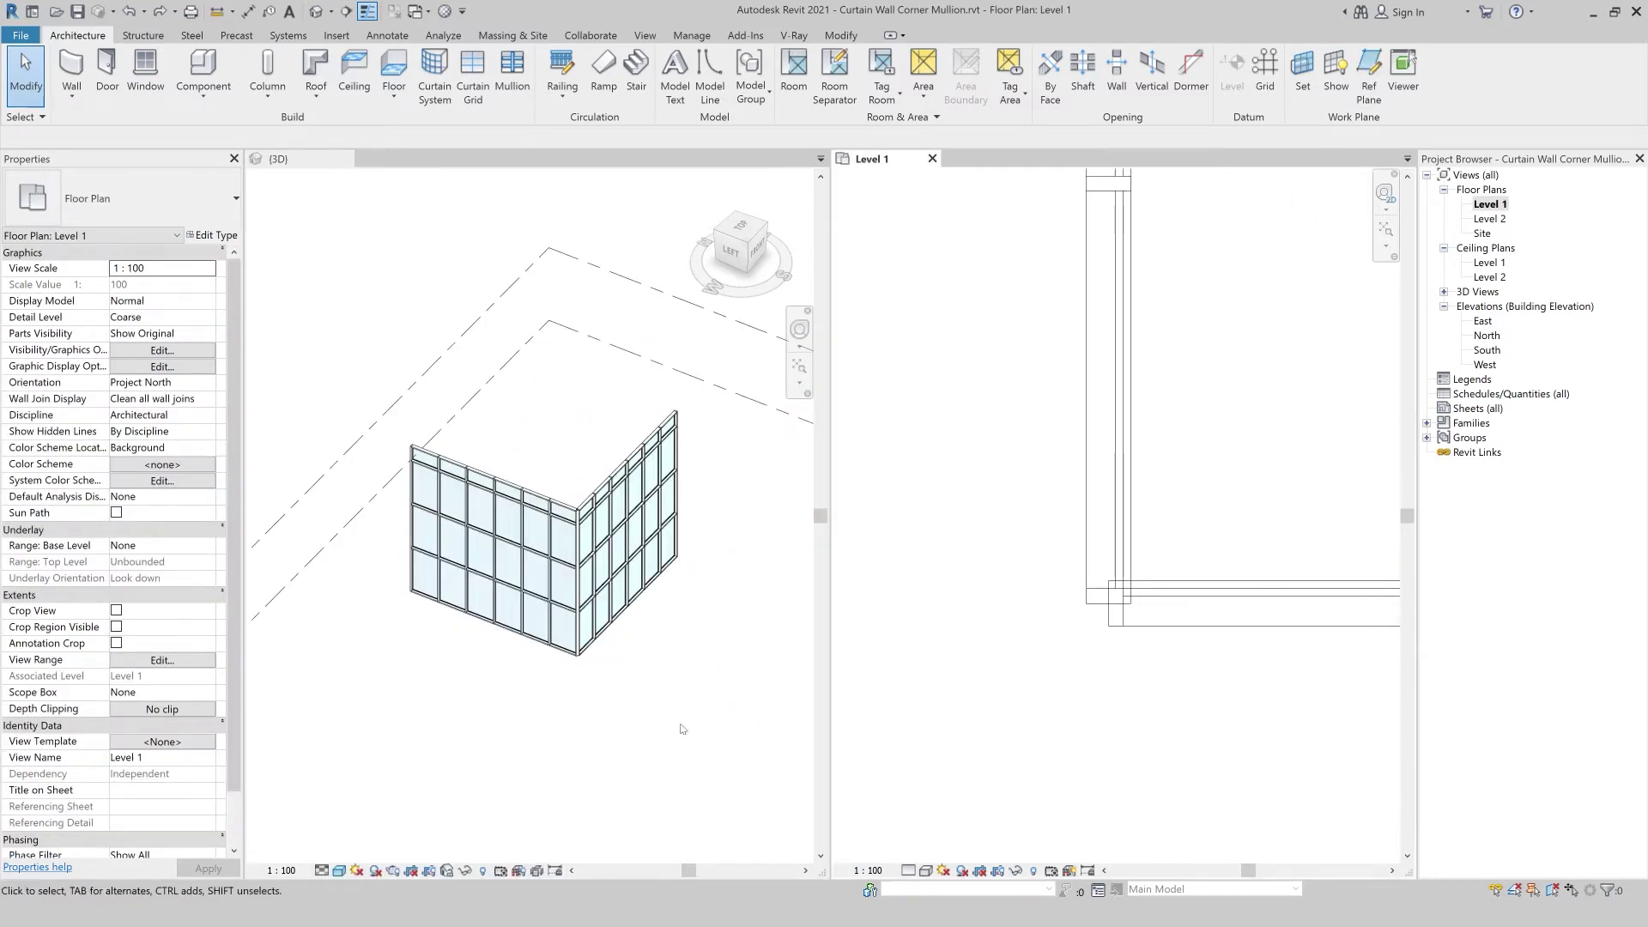
middle_drag(1223, 526, 1004, 763)
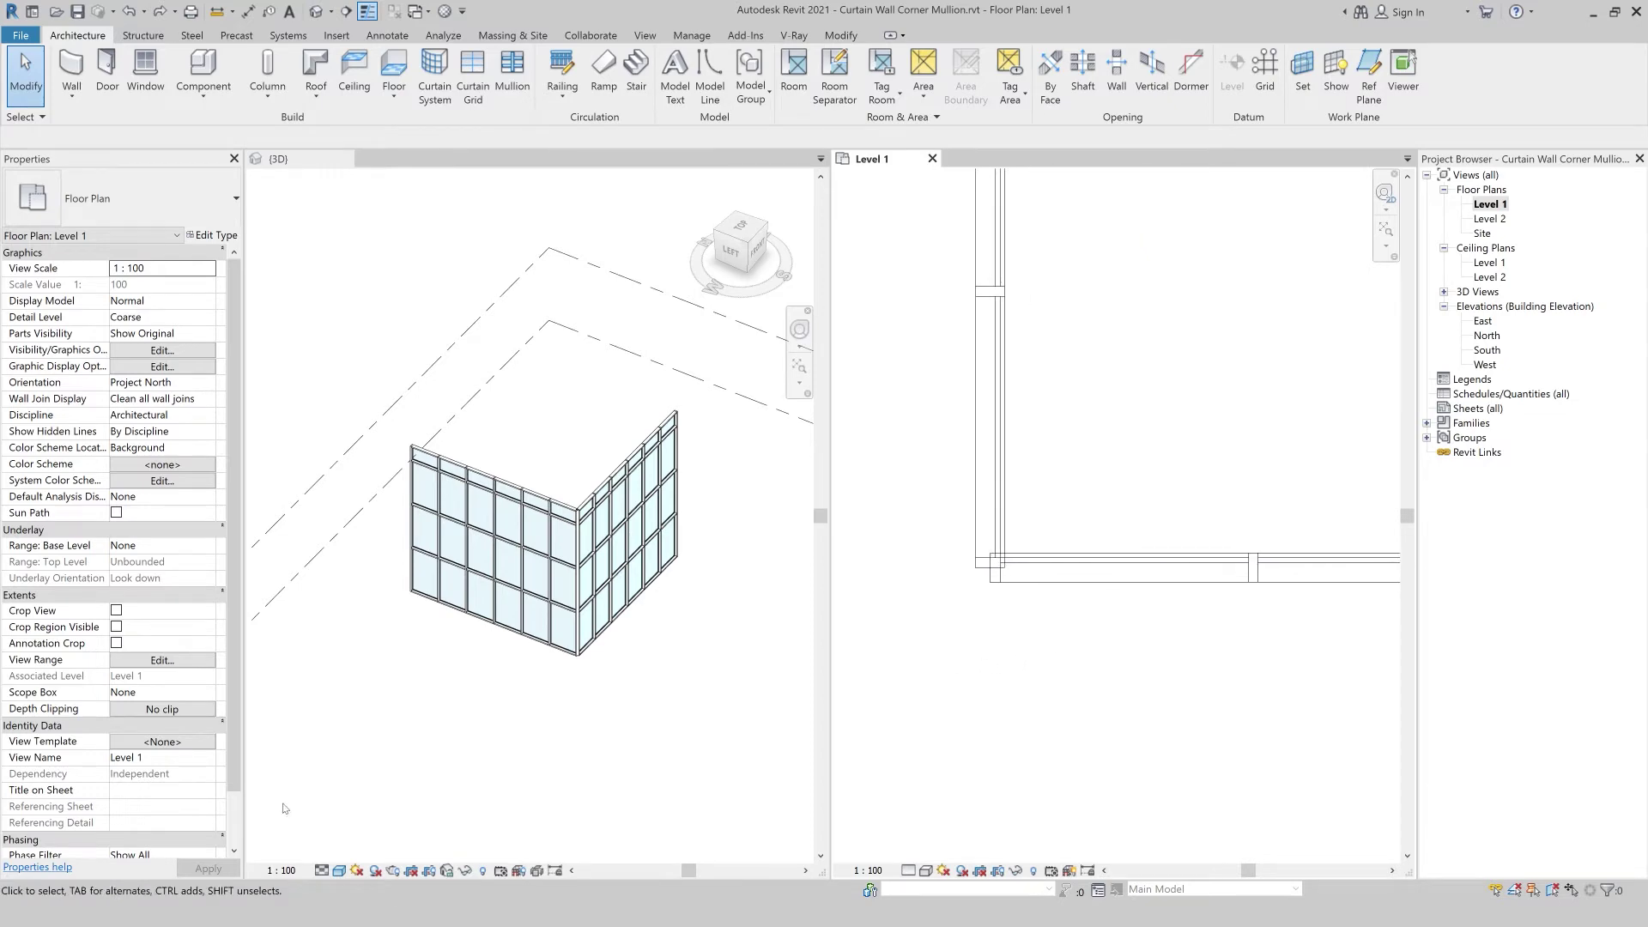
scroll(593, 578, up, 2)
scroll(592, 571, up, 2)
scroll(592, 532, up, 2)
scroll(567, 480, up, 2)
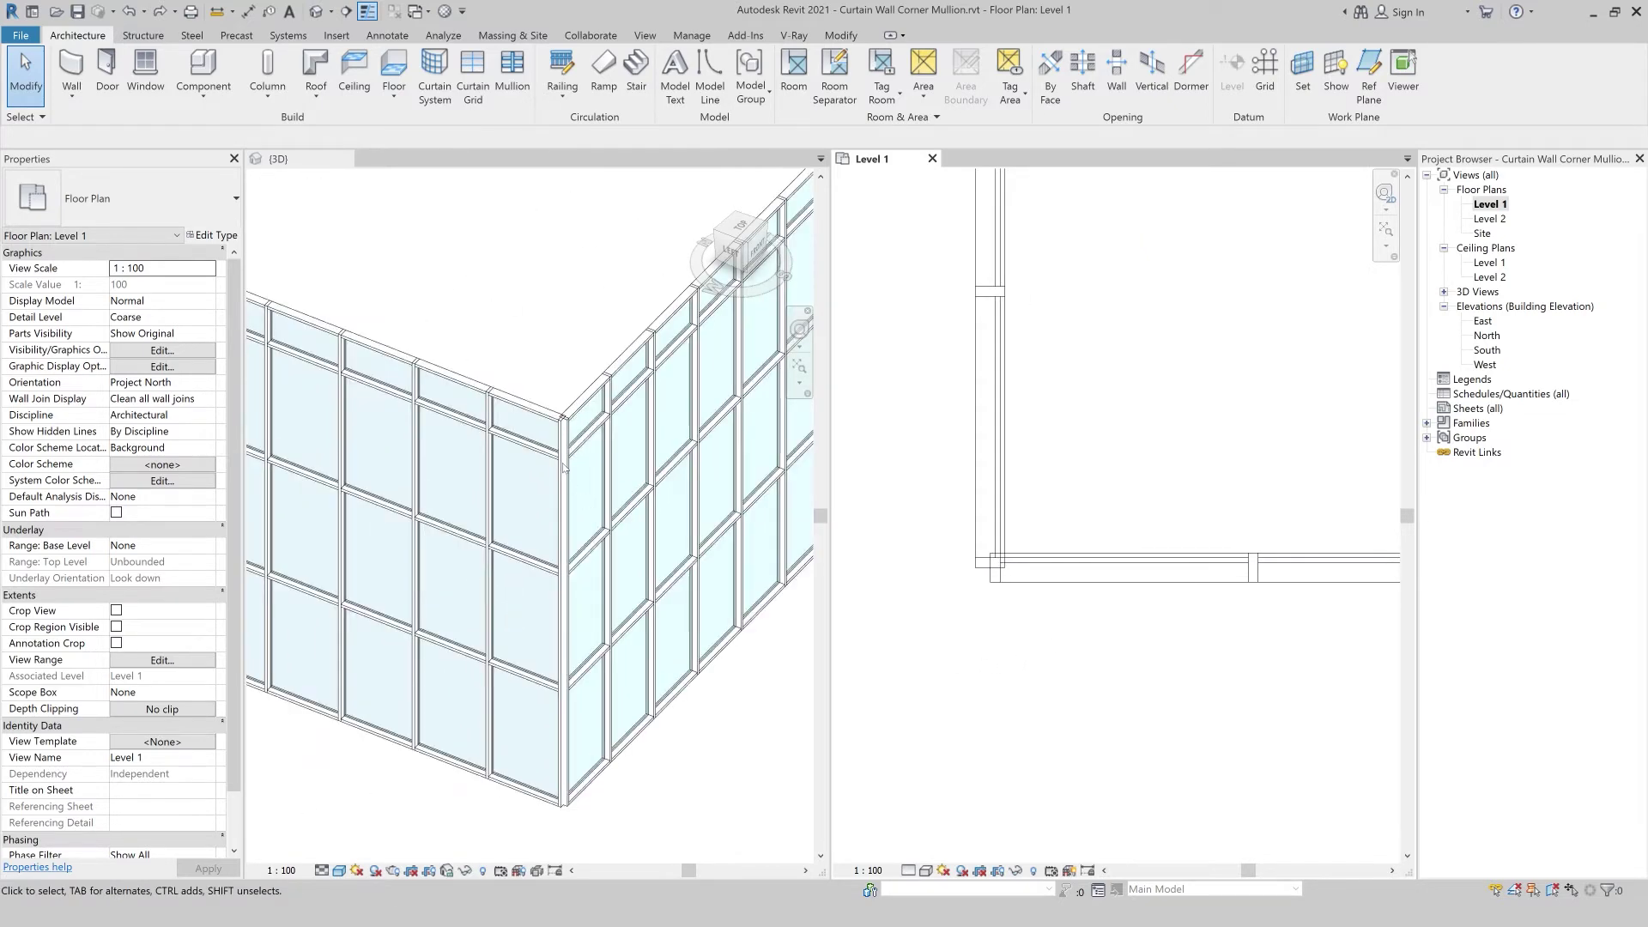
click(565, 431)
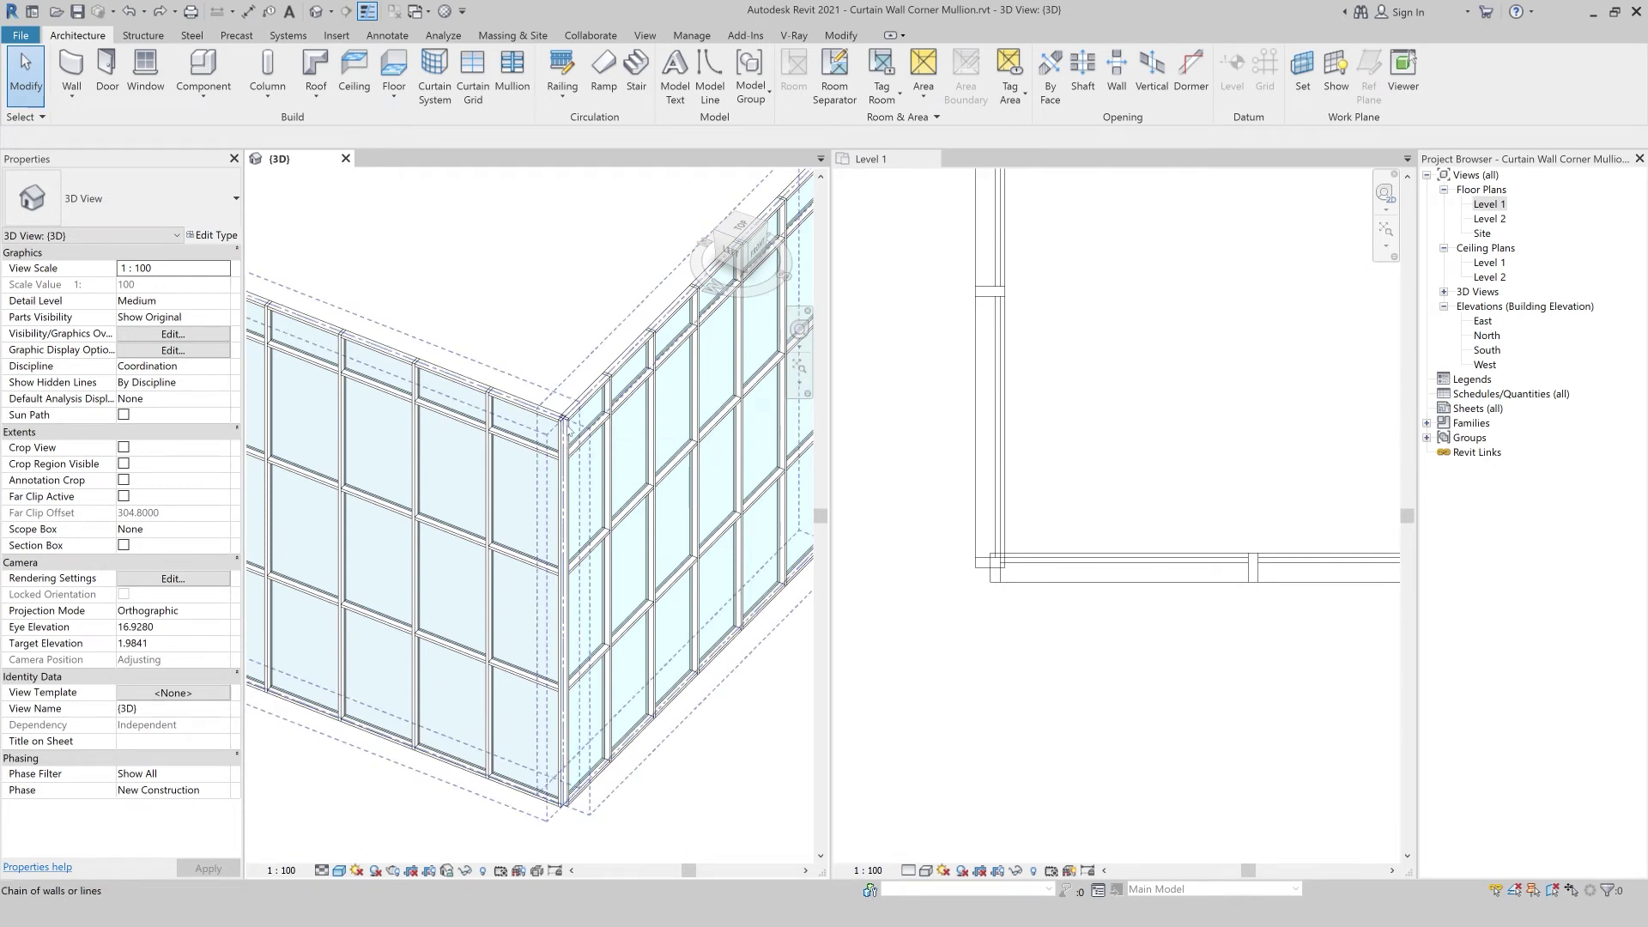
click(564, 432)
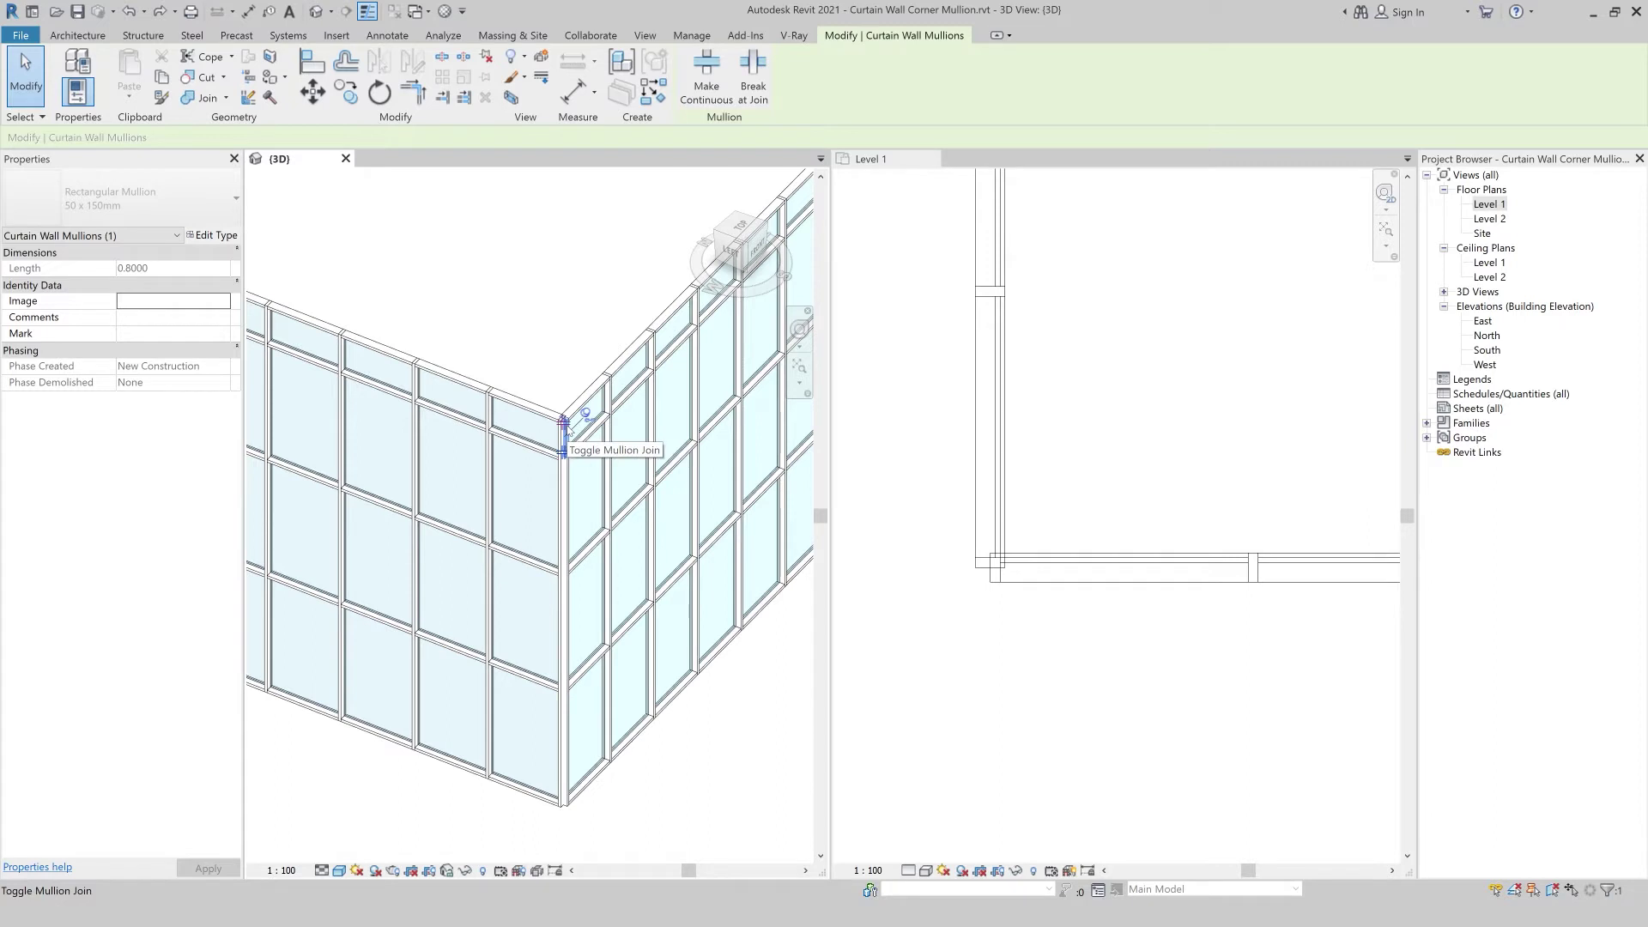
- Select all mullions along the corner gridline and unpin them with UP
click(565, 434)
right_click(549, 307)
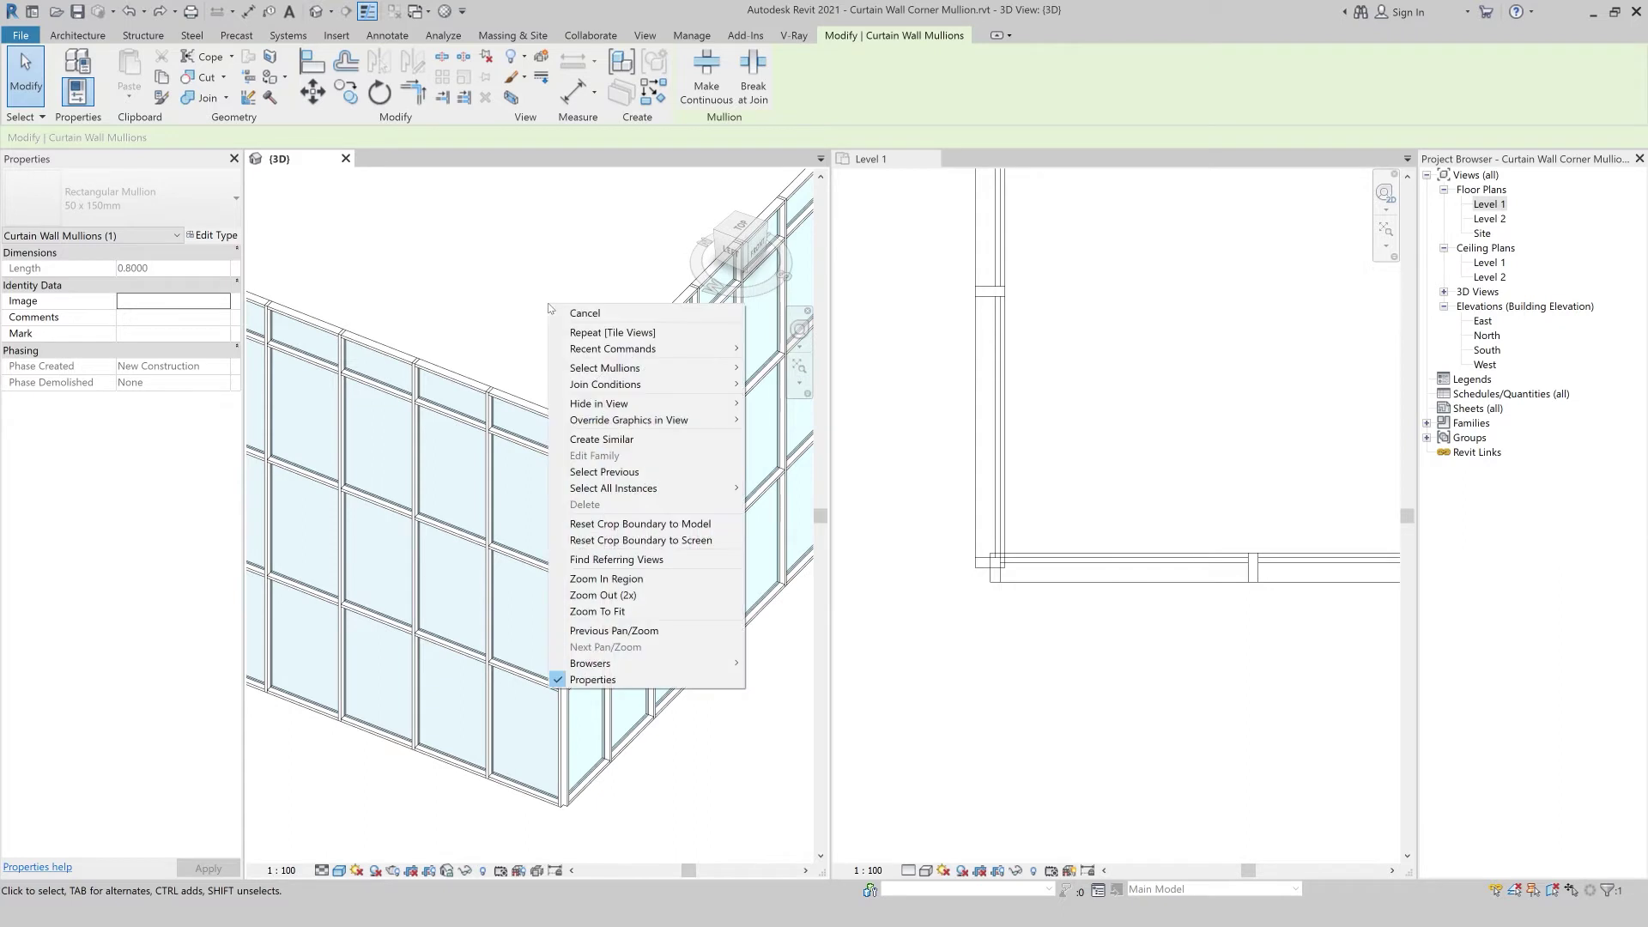
mouse_move(604, 368)
click(791, 368)
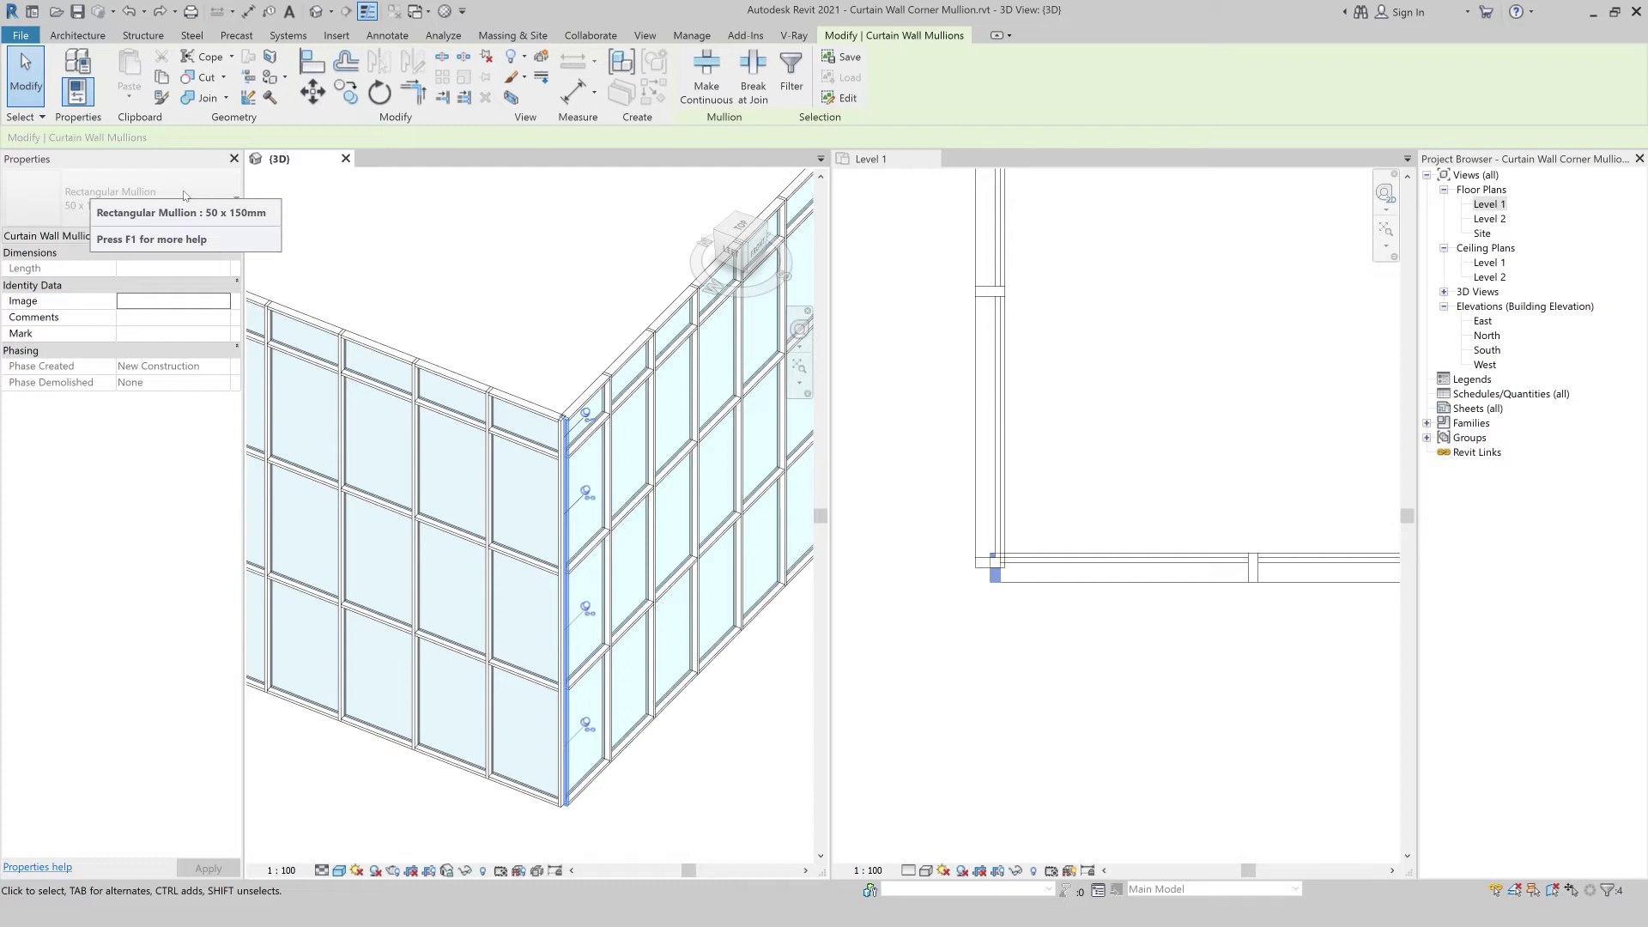
key(u)
key(p)
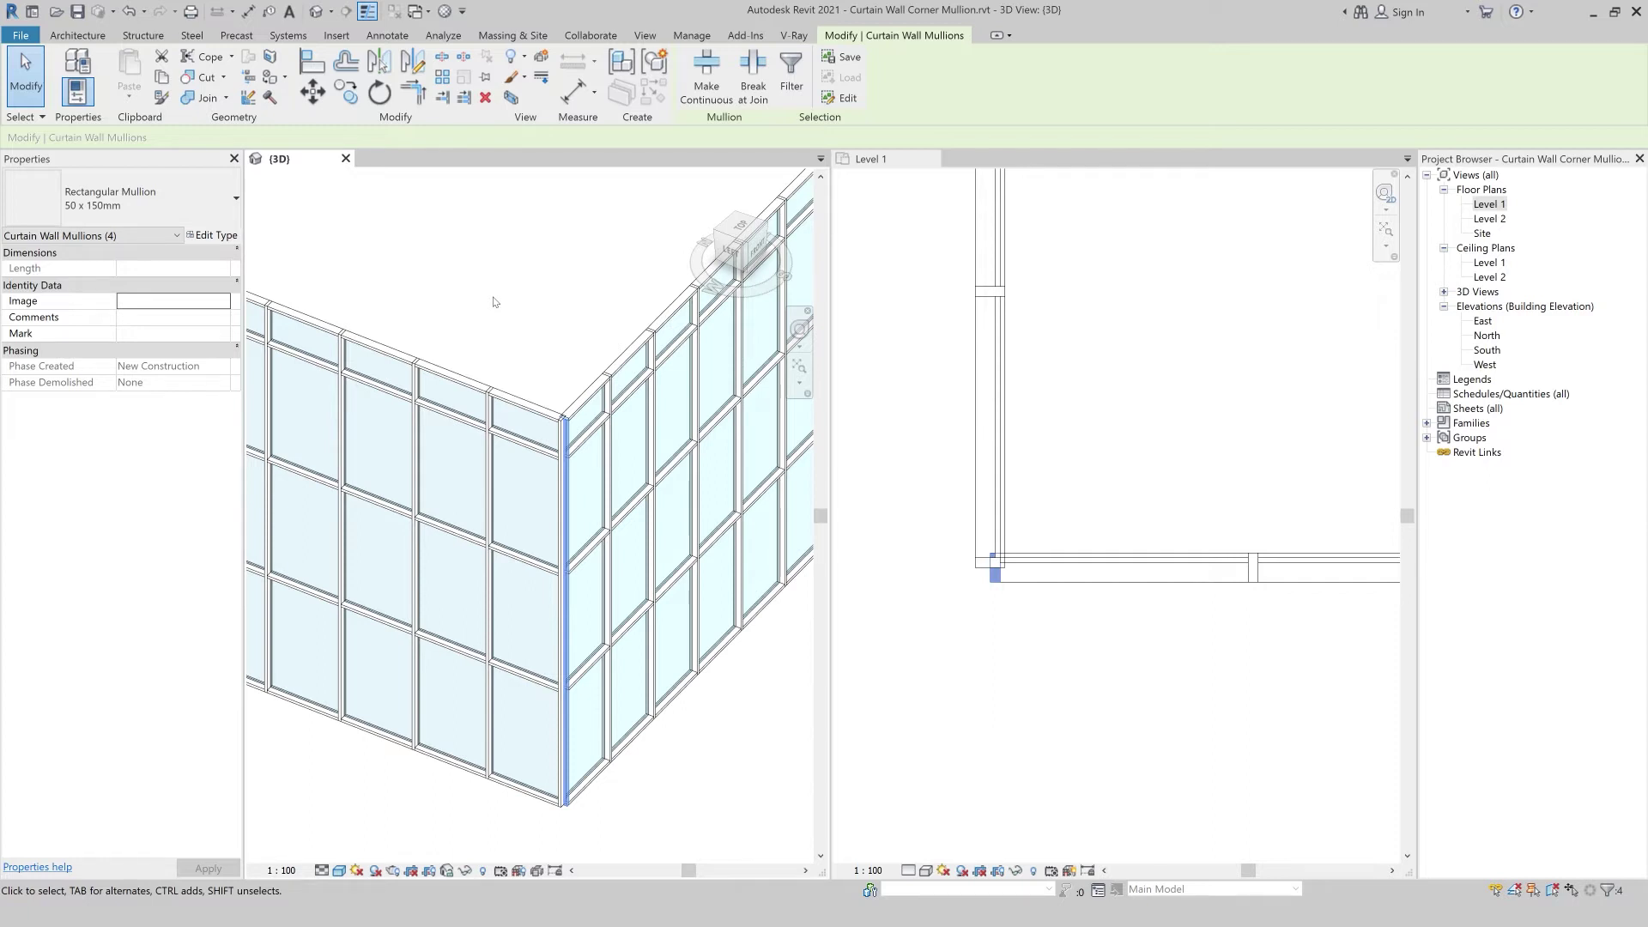
key(Escape)
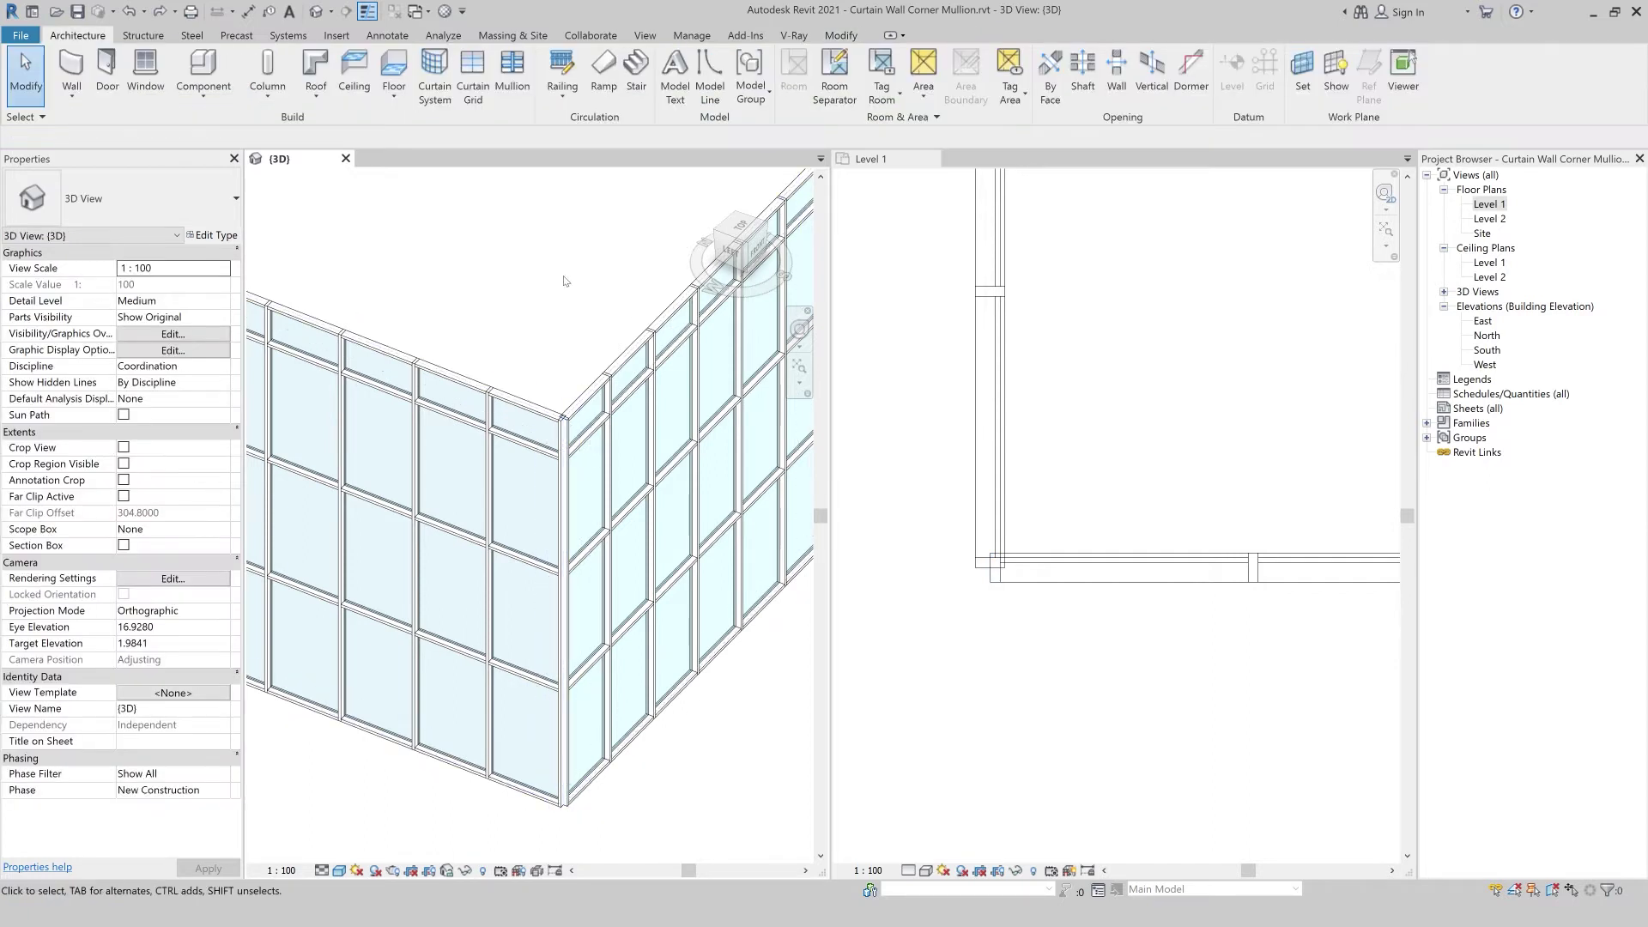
- Reselect the four corner mullions, unpin them, and show the mullion type list
right_click(545, 243)
click(577, 307)
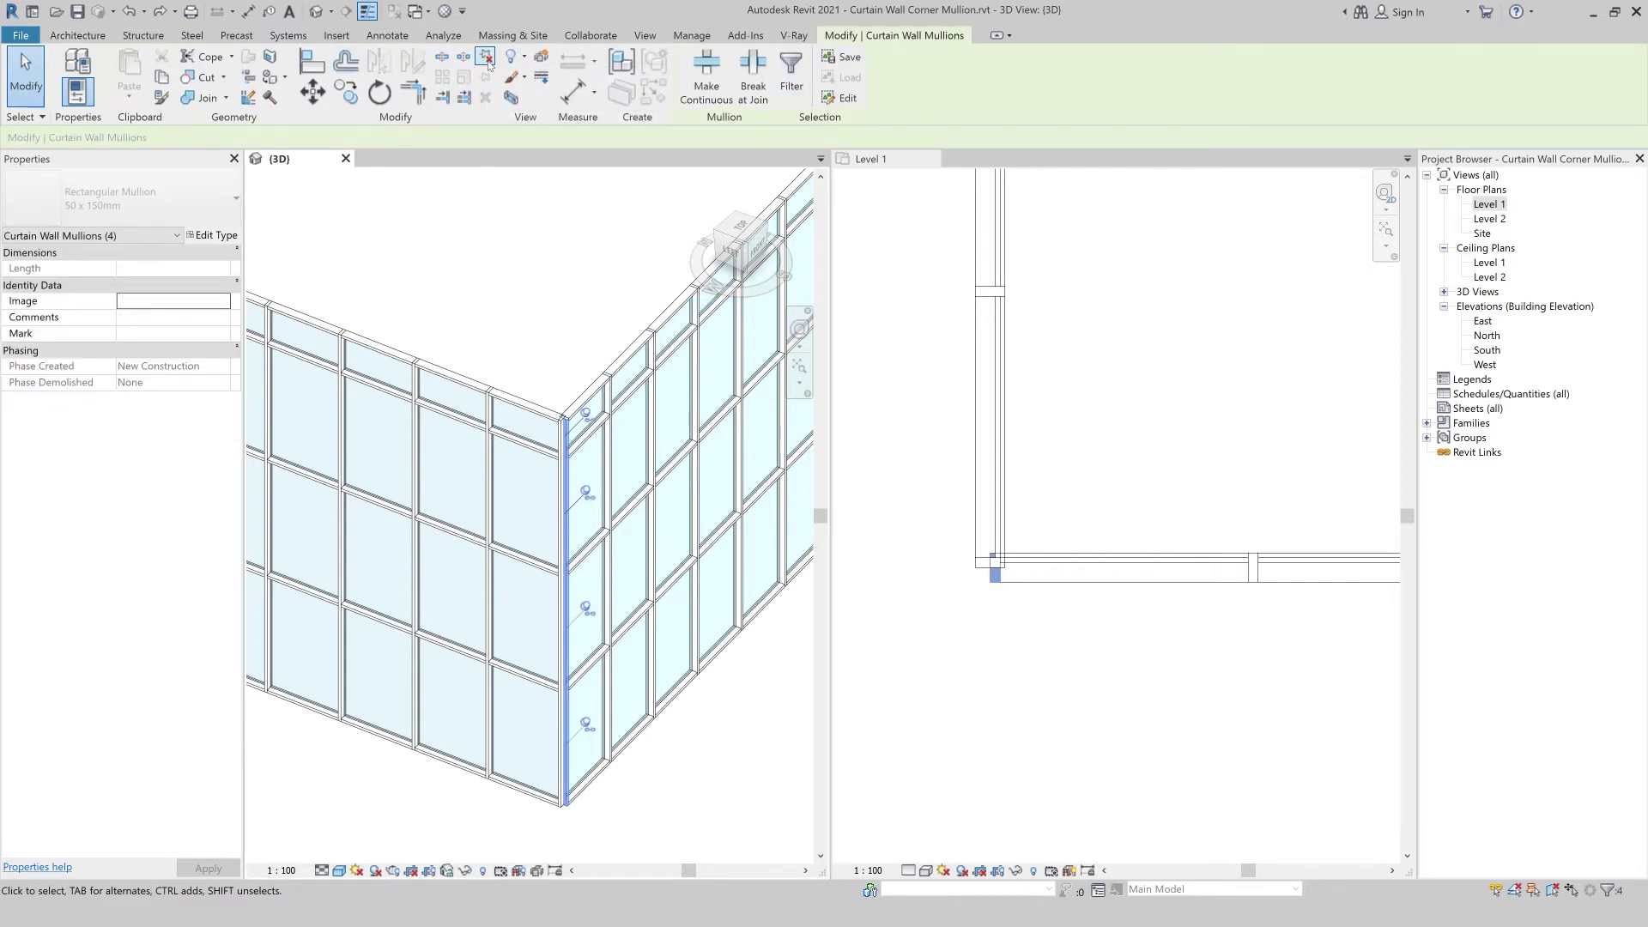
click(486, 60)
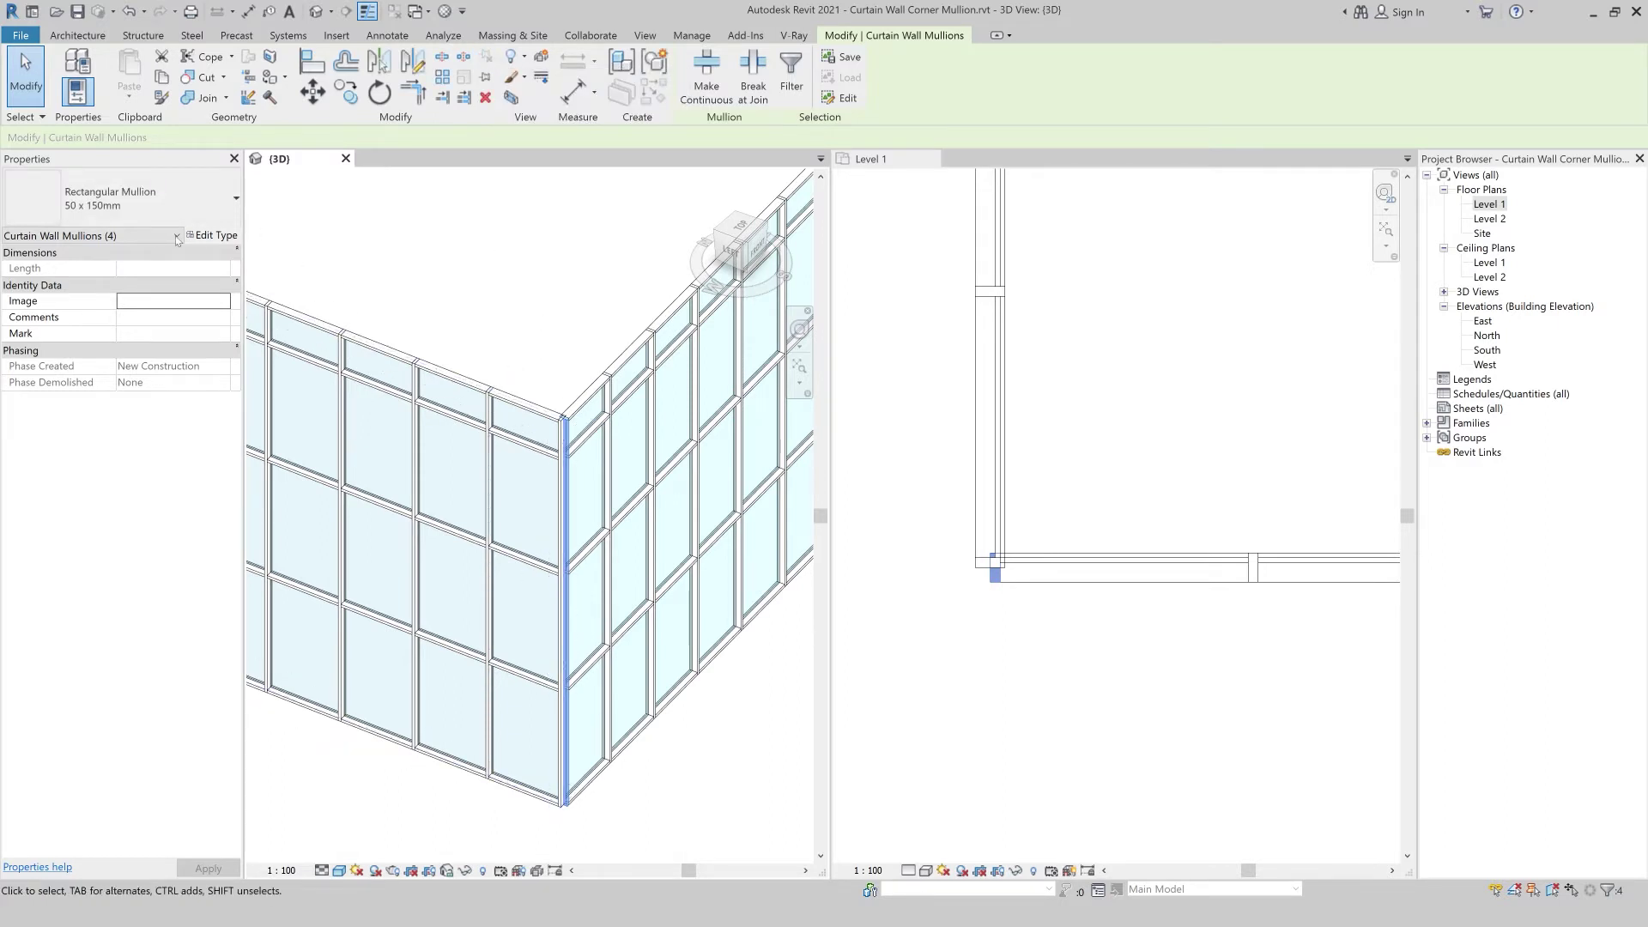
click(177, 206)
scroll(133, 378, up, 3)
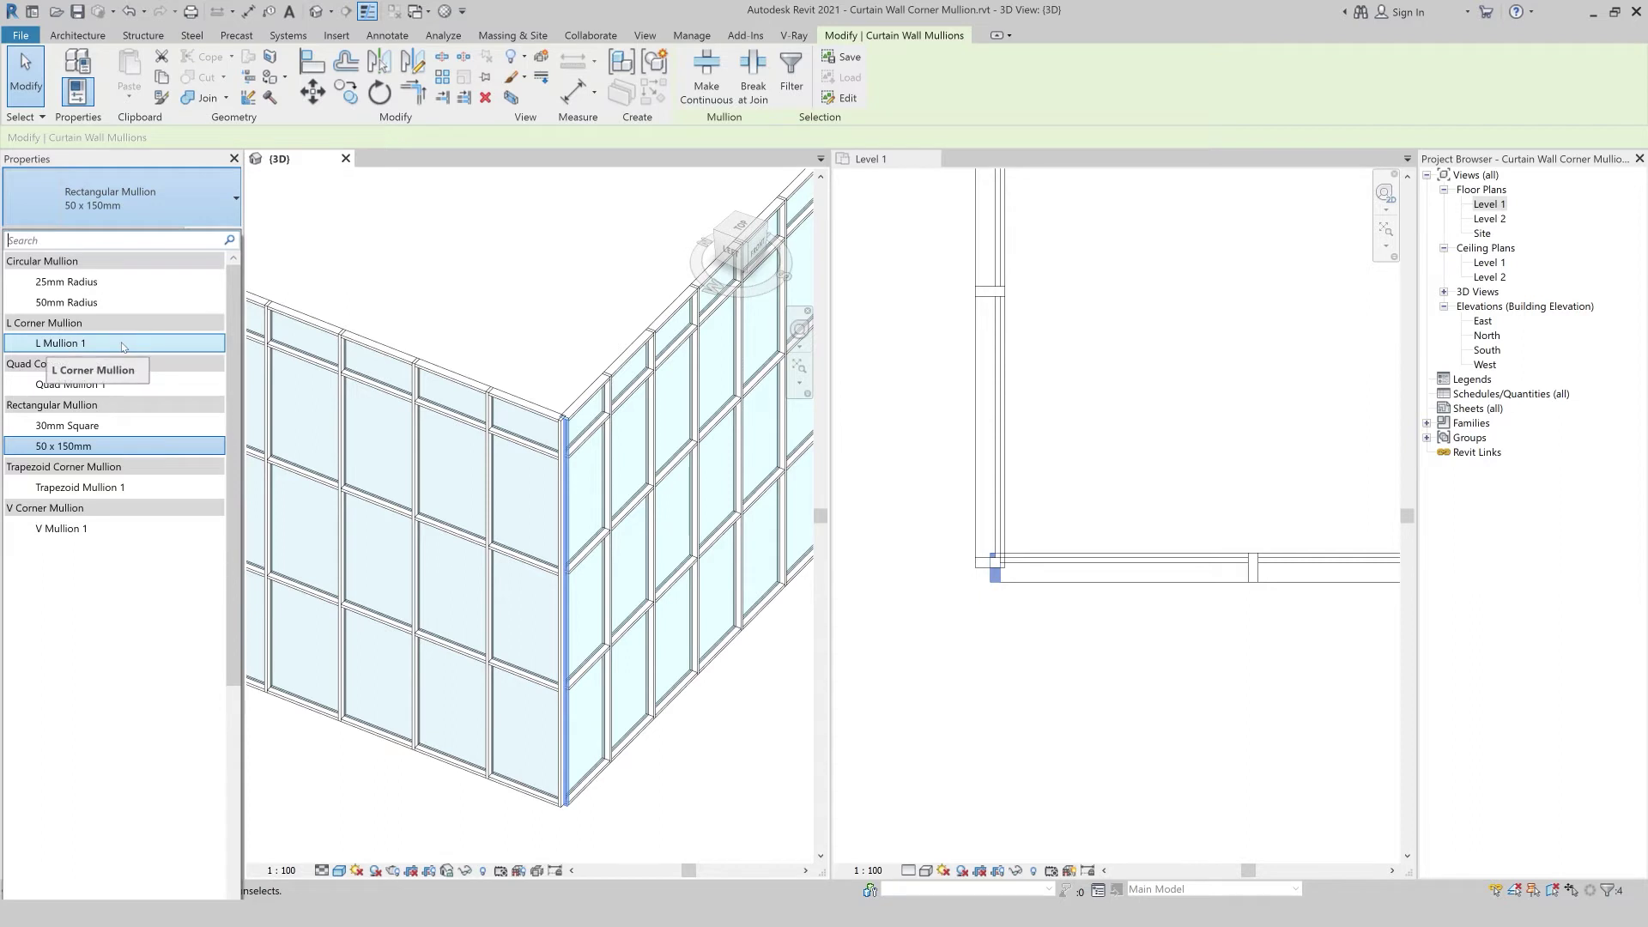
- Switch the corner mullions to L Mullion 1, deleting the overlapping mullions in the error dialog
click(123, 343)
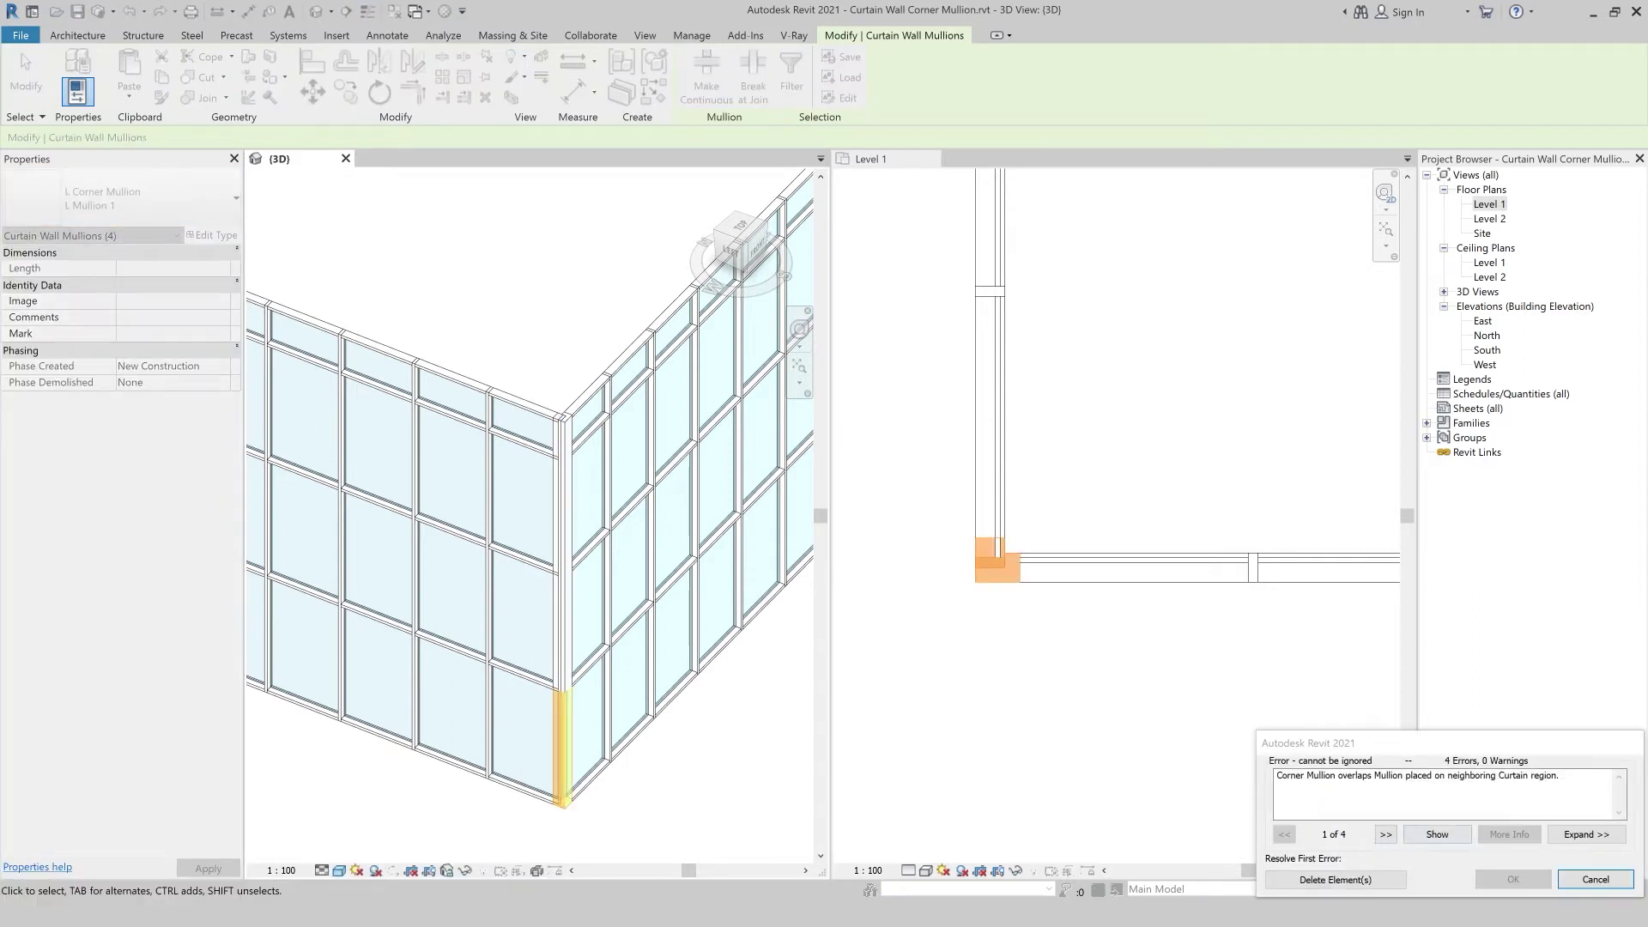
click(1311, 768)
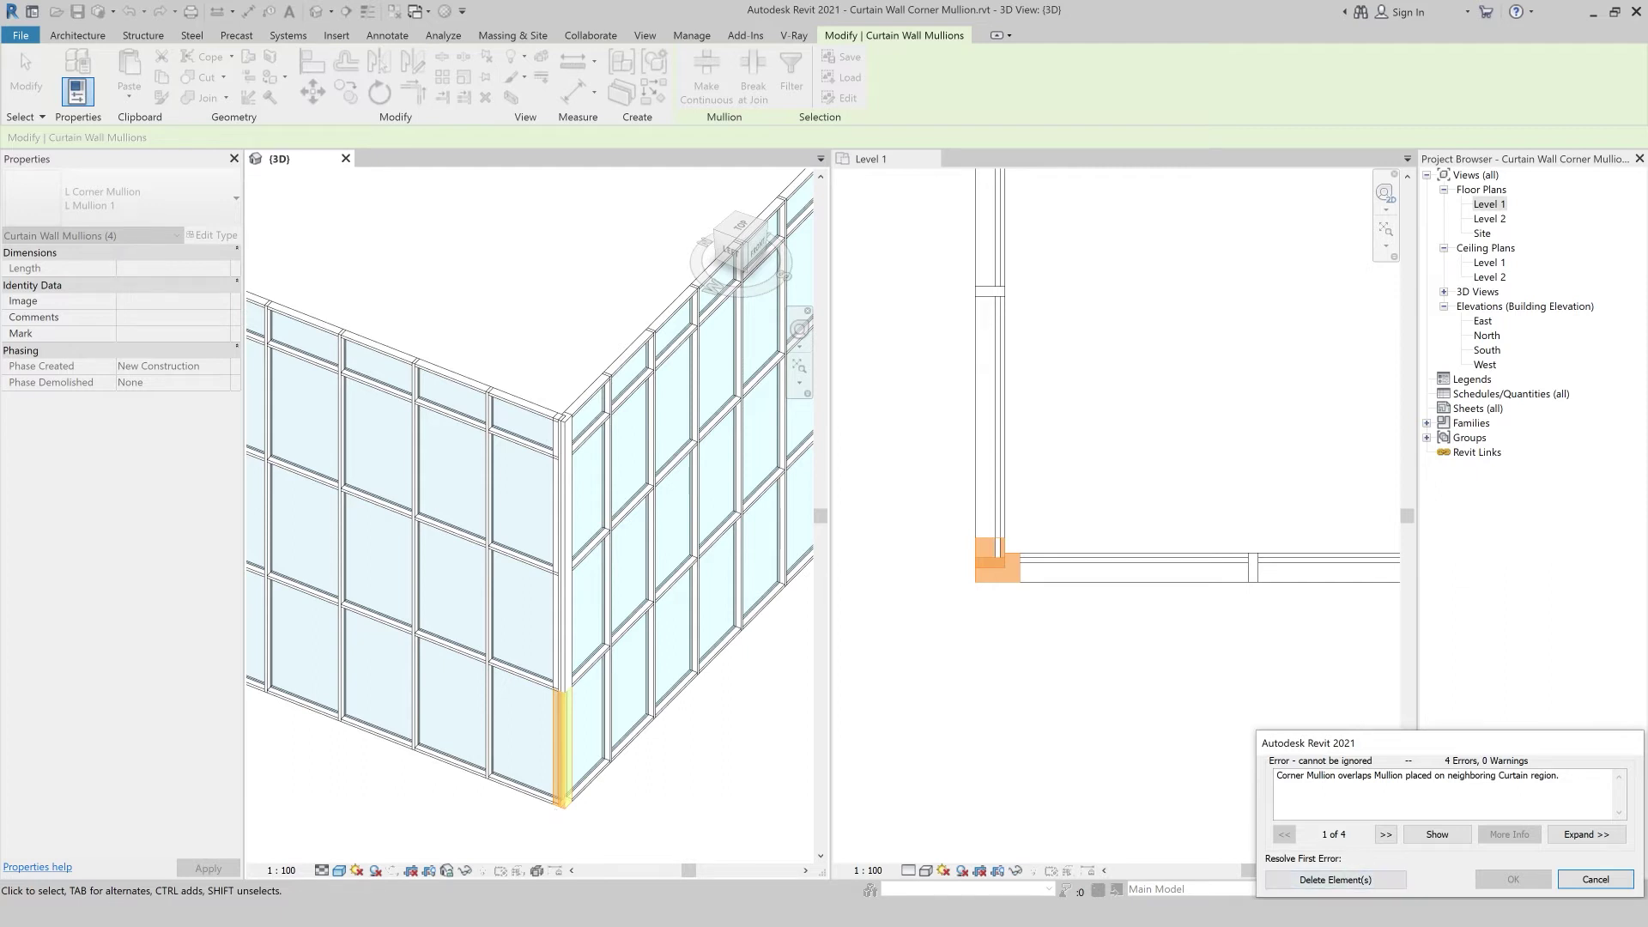
click(1334, 880)
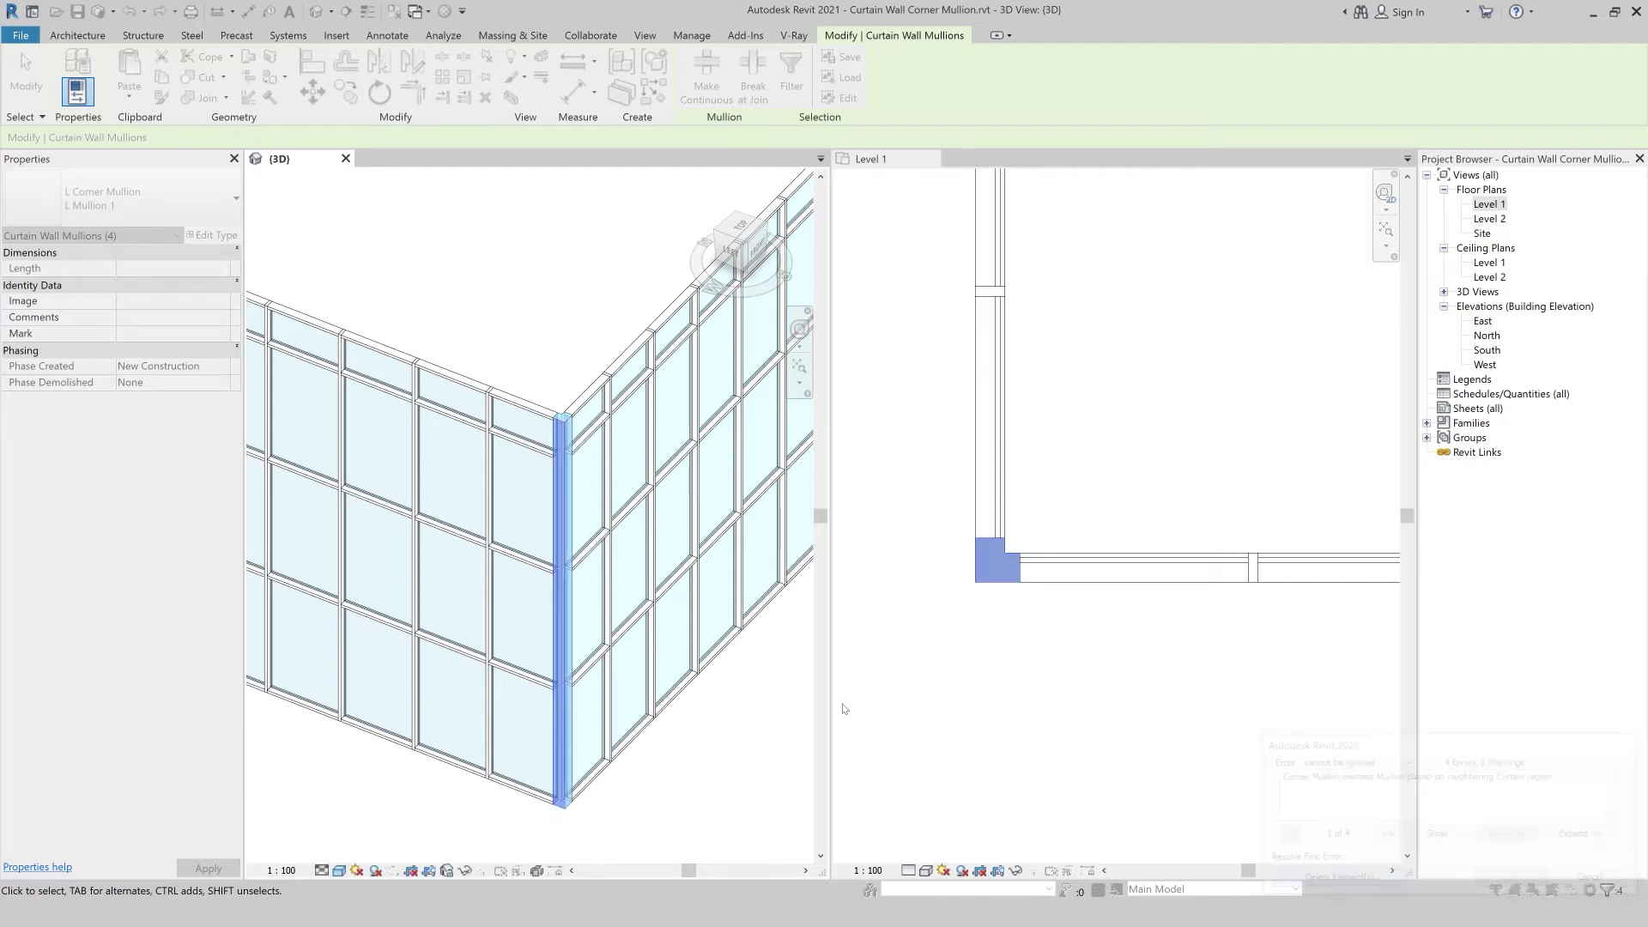
click(539, 303)
scroll(548, 323, up, 3)
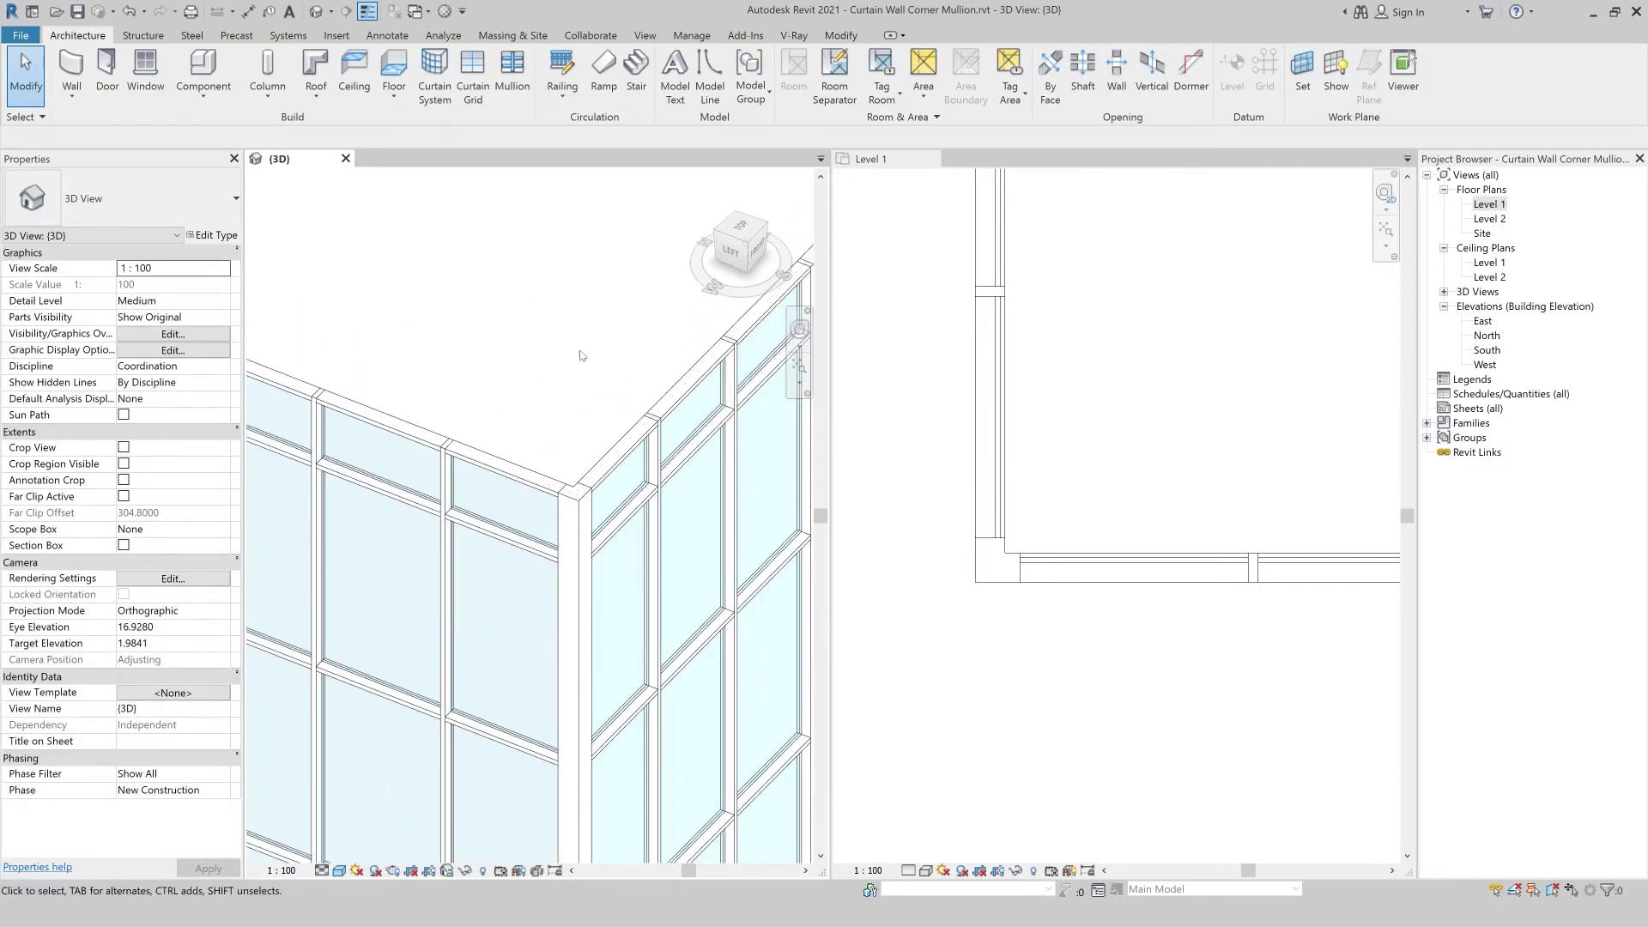
scroll(494, 254, up, 2)
scroll(494, 254, down, 3)
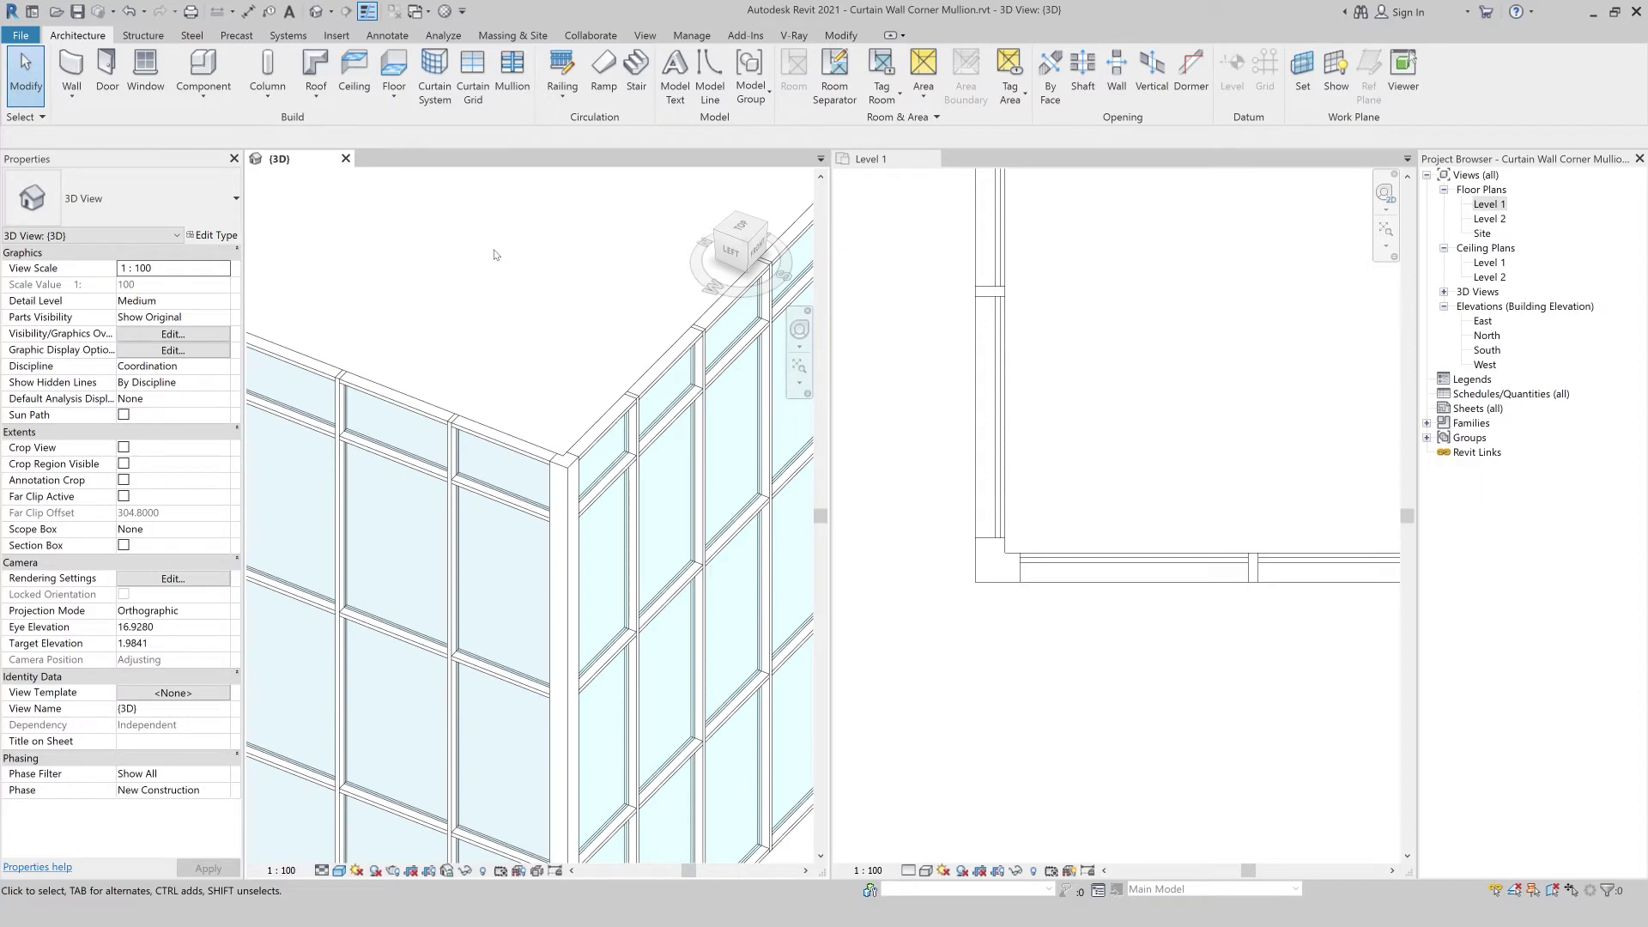
scroll(485, 228, up, 3)
scroll(483, 218, down, 2)
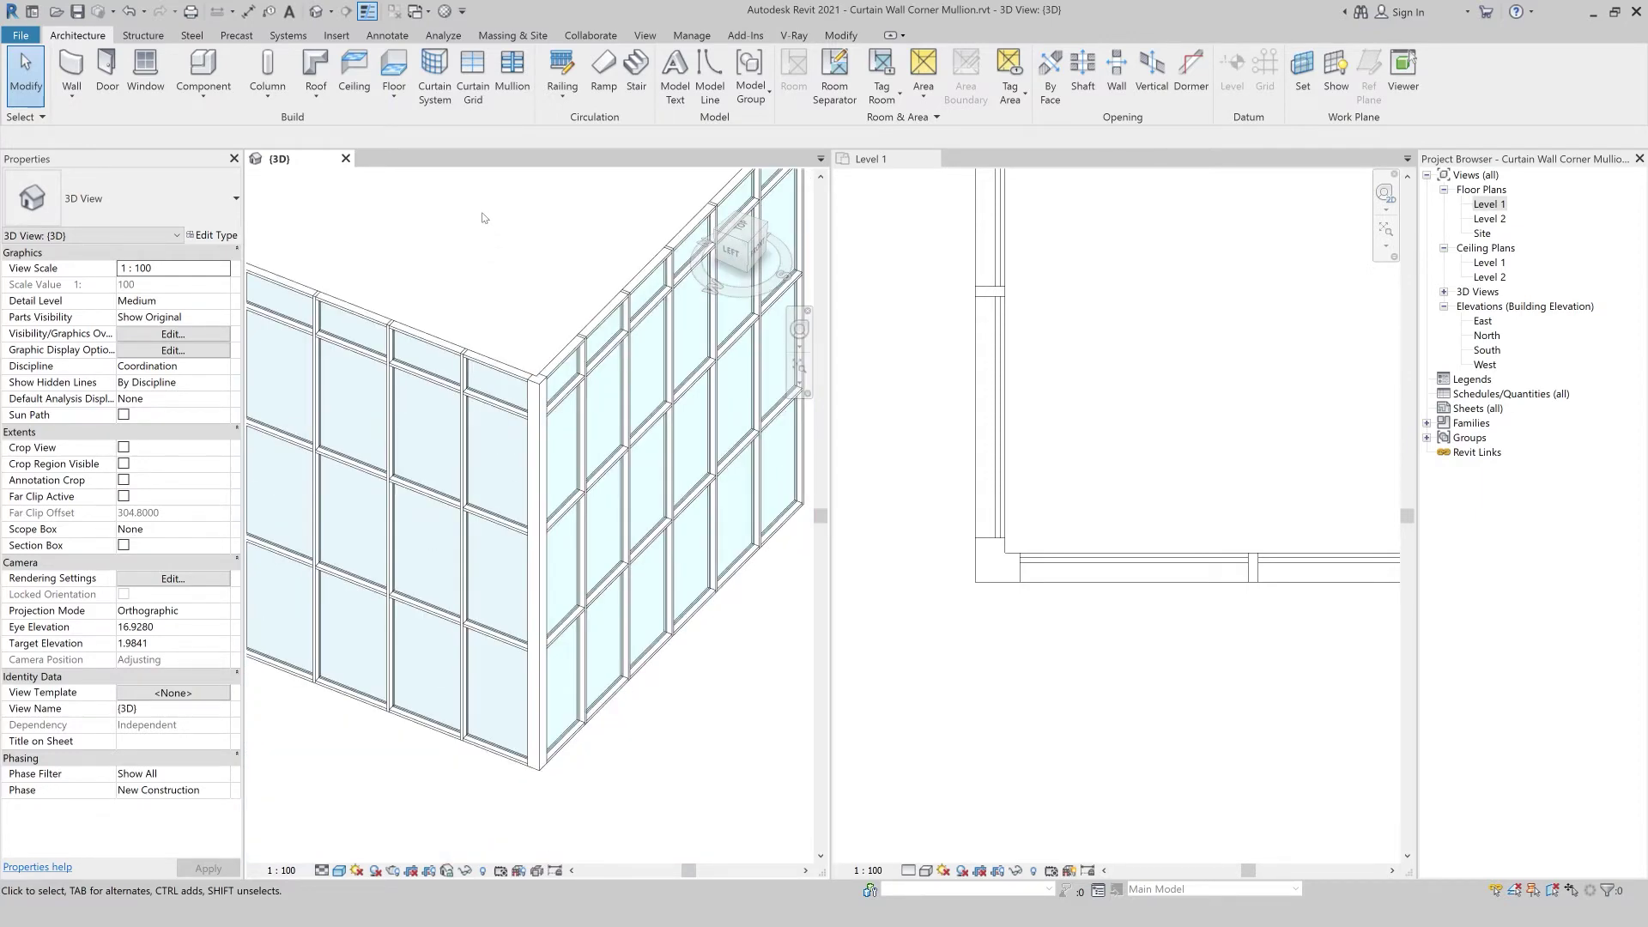
right_click(483, 218)
click(515, 258)
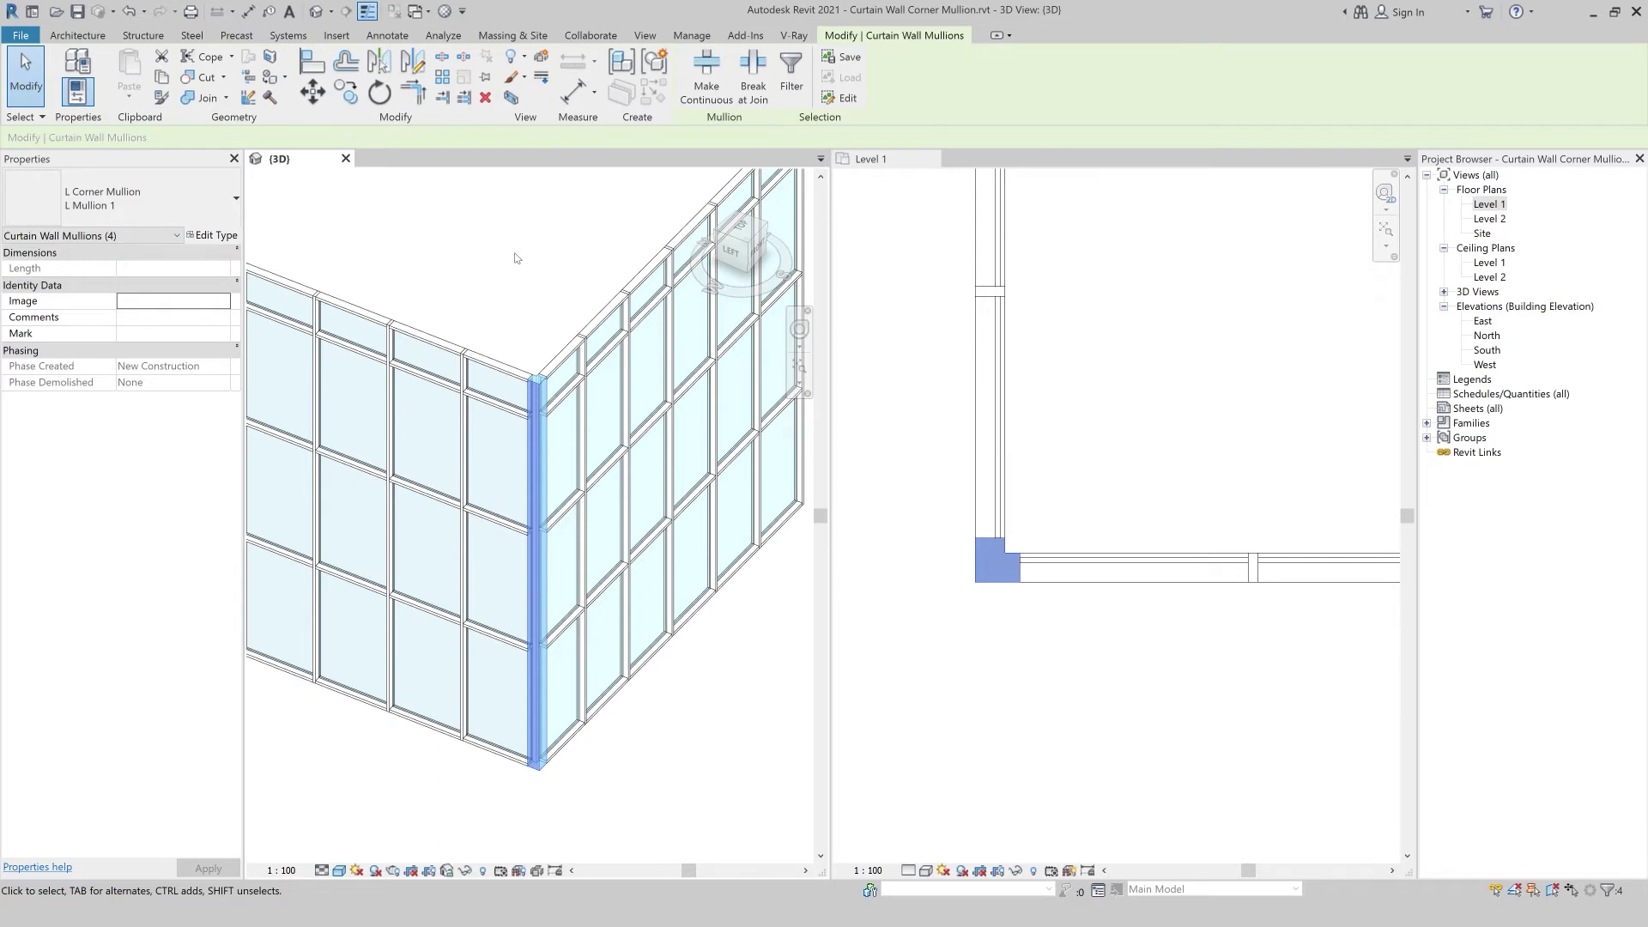
- Apply Quad Mullion 1 to the corner mullion and inspect the result
click(117, 209)
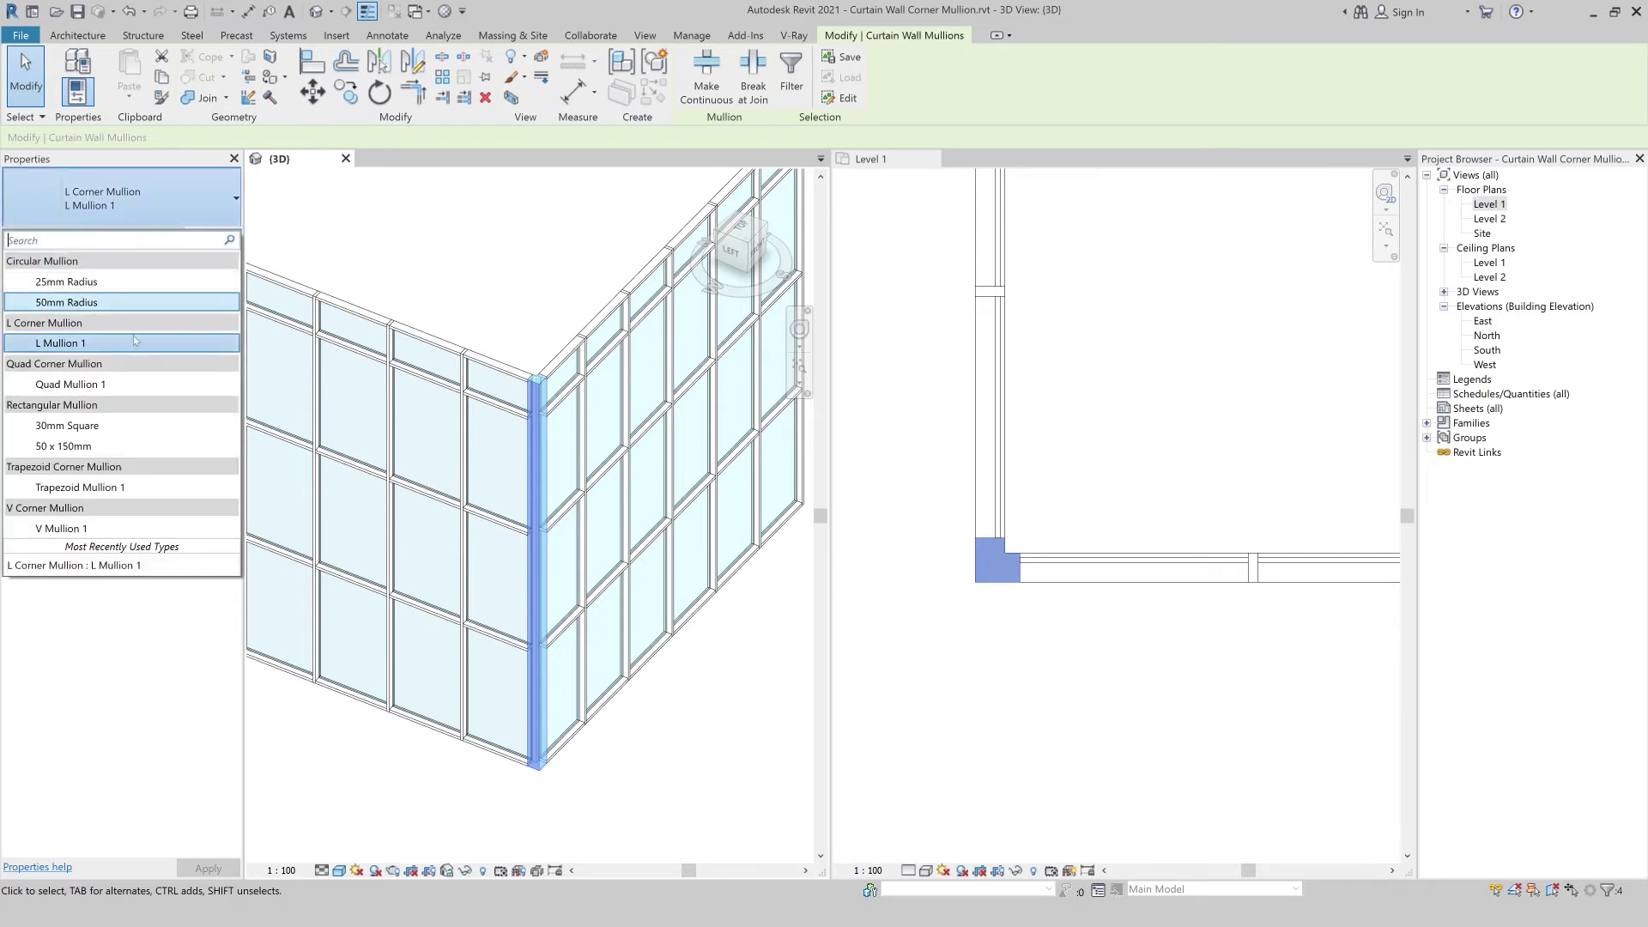
click(51, 388)
click(415, 266)
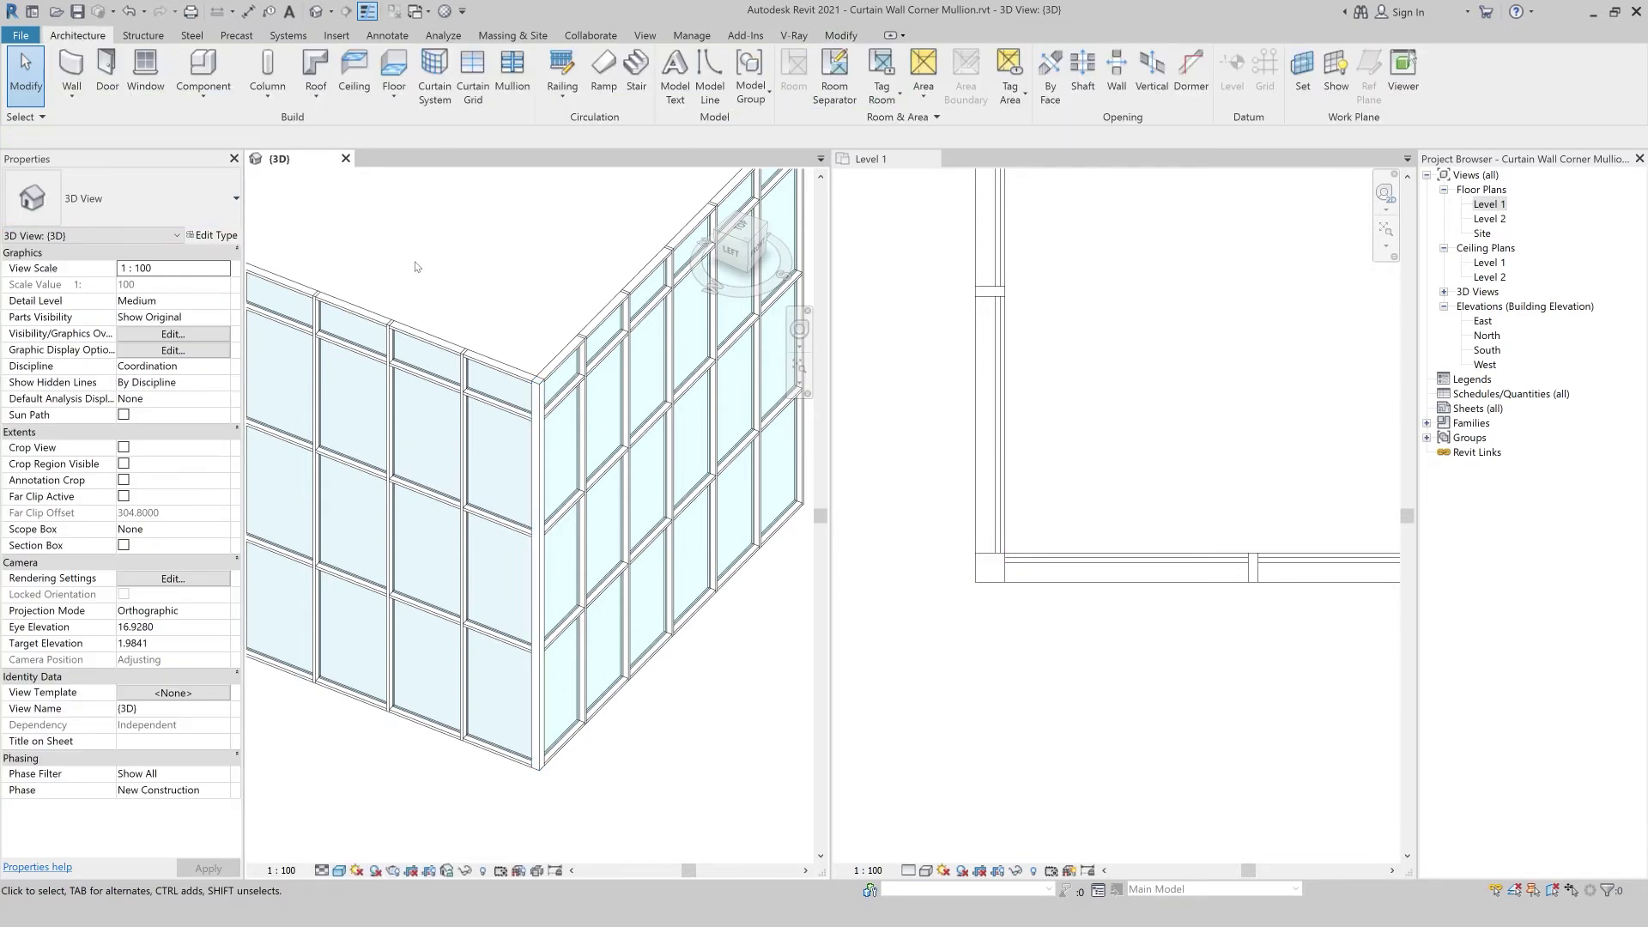
right_click(416, 266)
click(454, 327)
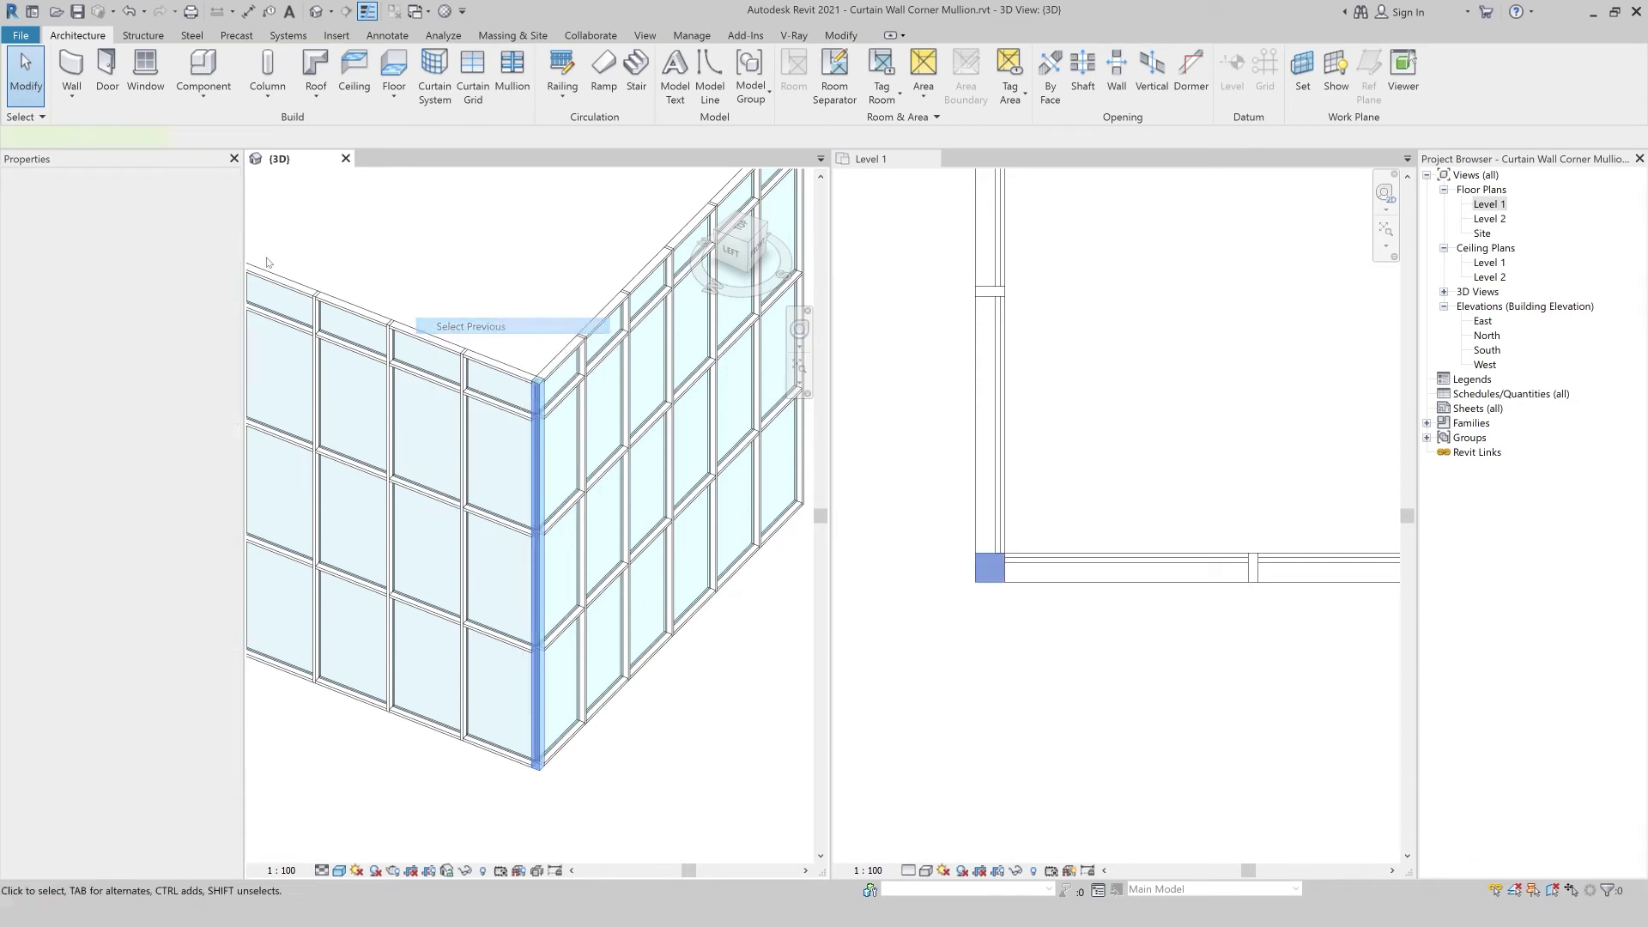
- Apply Trapezoid Mullion 1 to the corner mullion and inspect the result
click(120, 199)
click(94, 488)
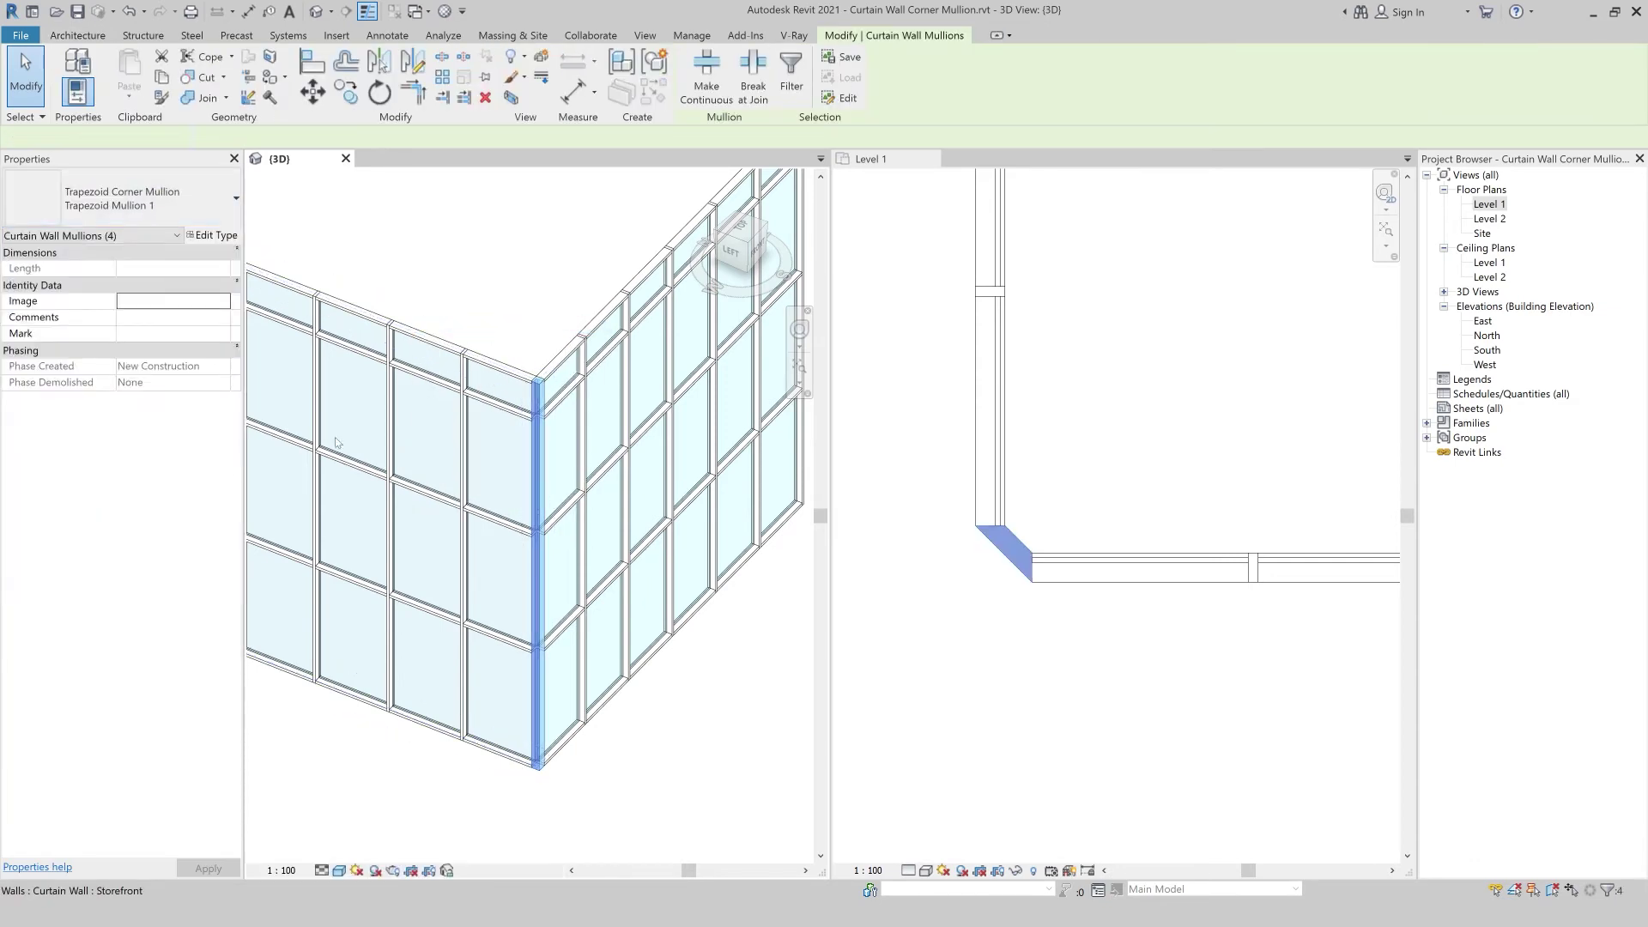
click(467, 307)
right_click(467, 307)
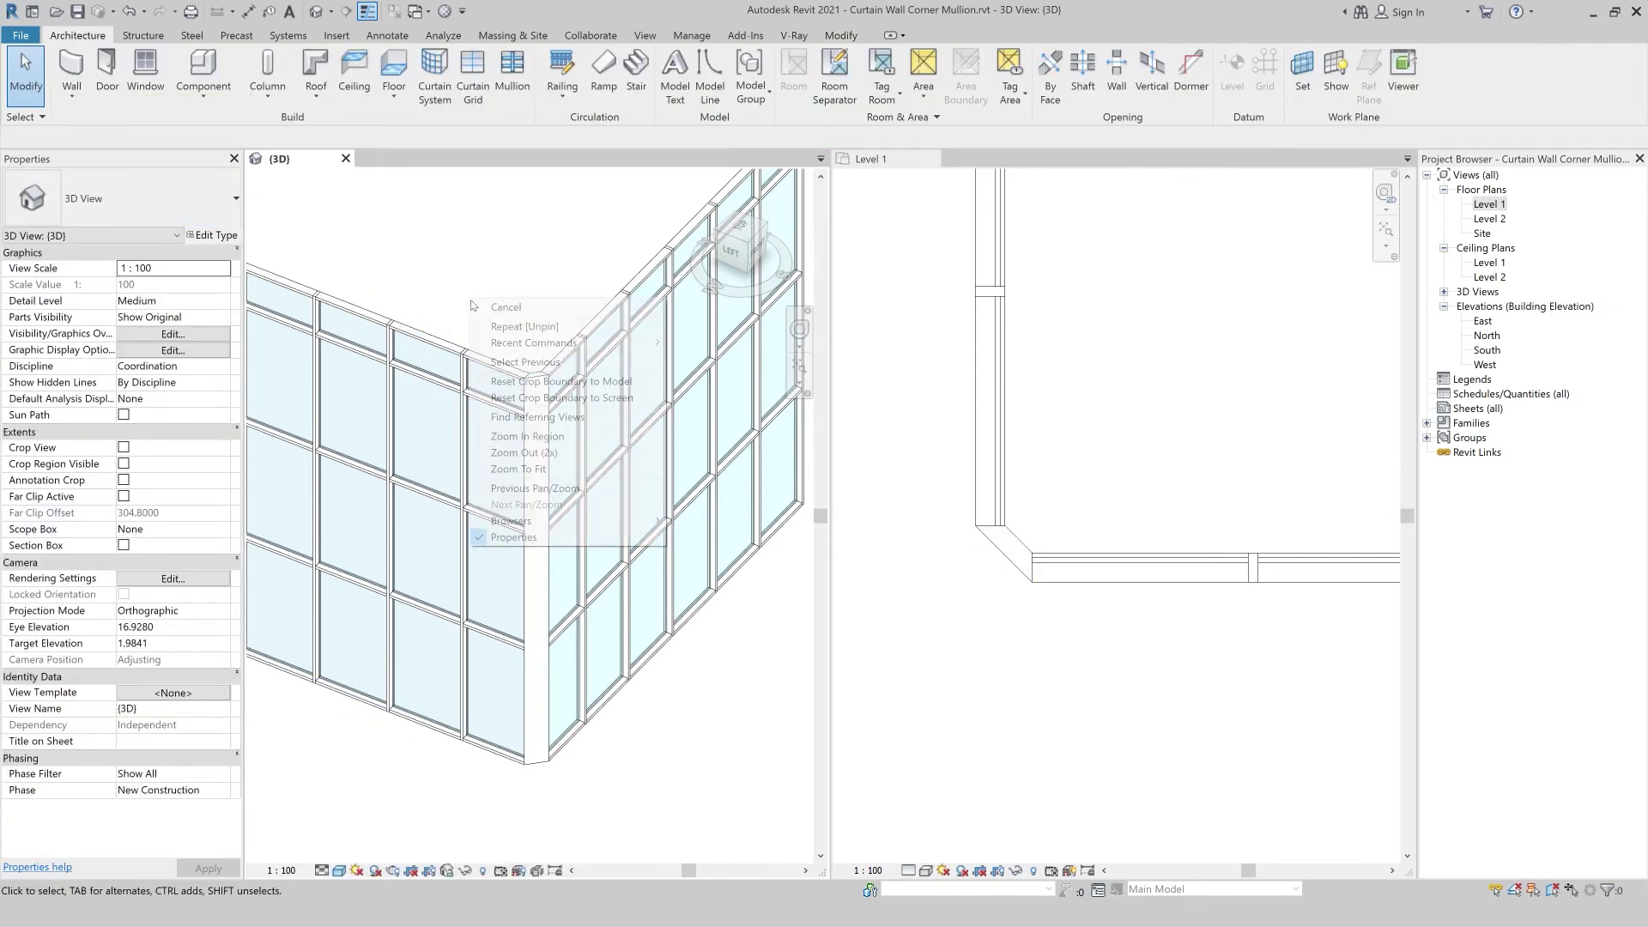
click(506, 365)
- Apply V Mullion 1 to the corner mullions and leave them deselected
click(173, 213)
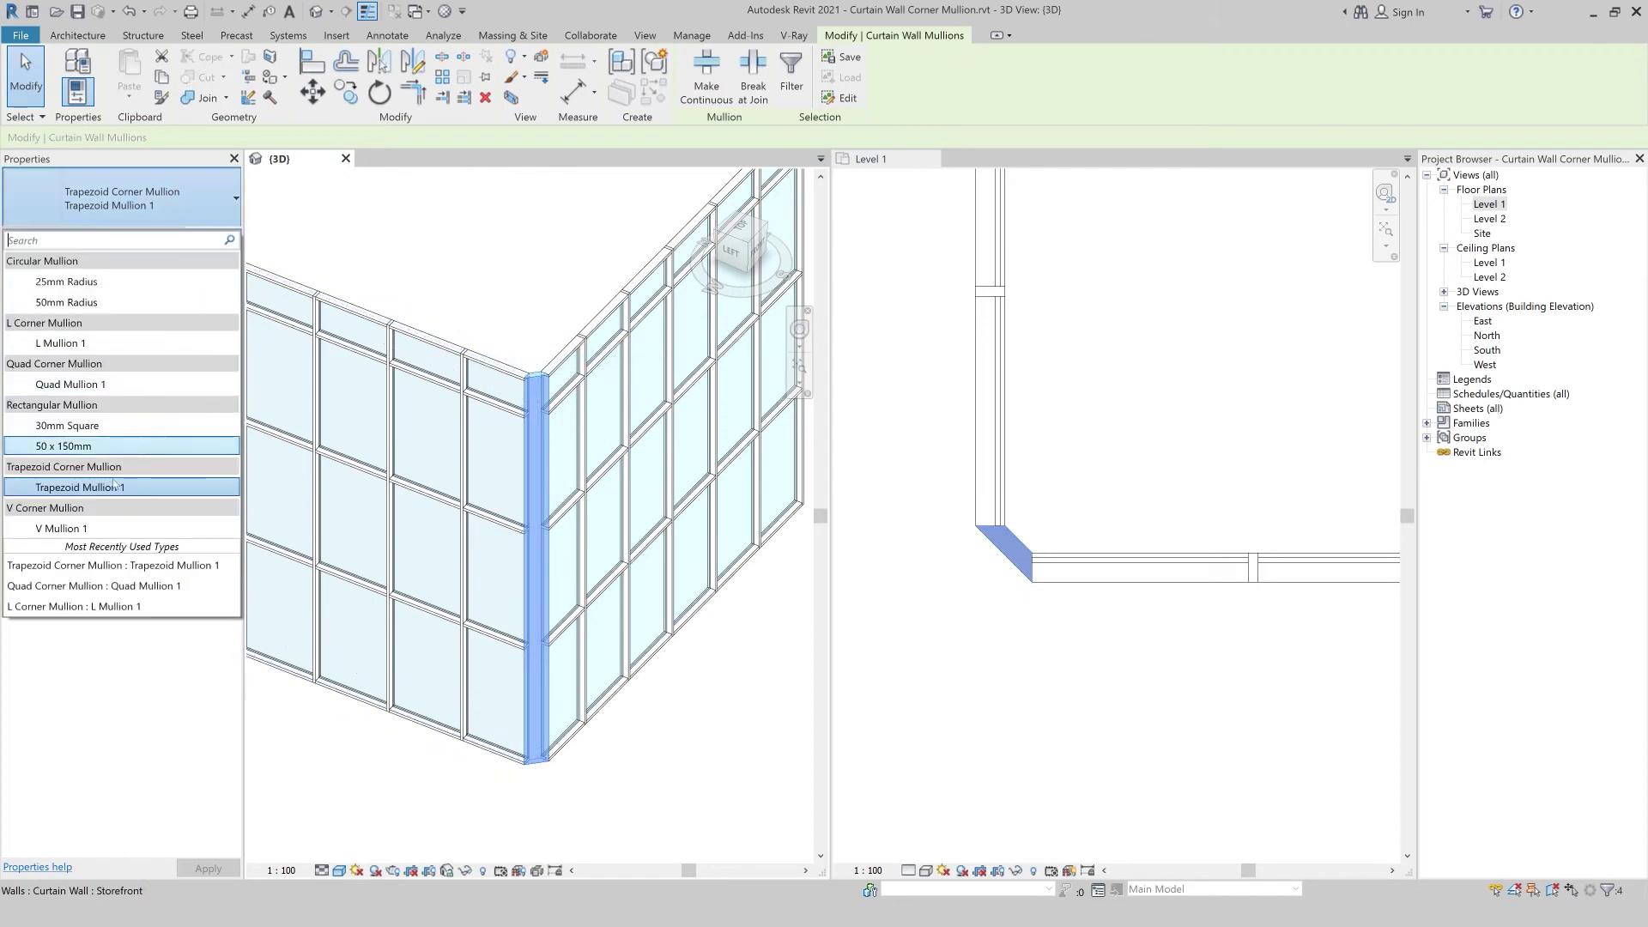
click(86, 525)
click(477, 277)
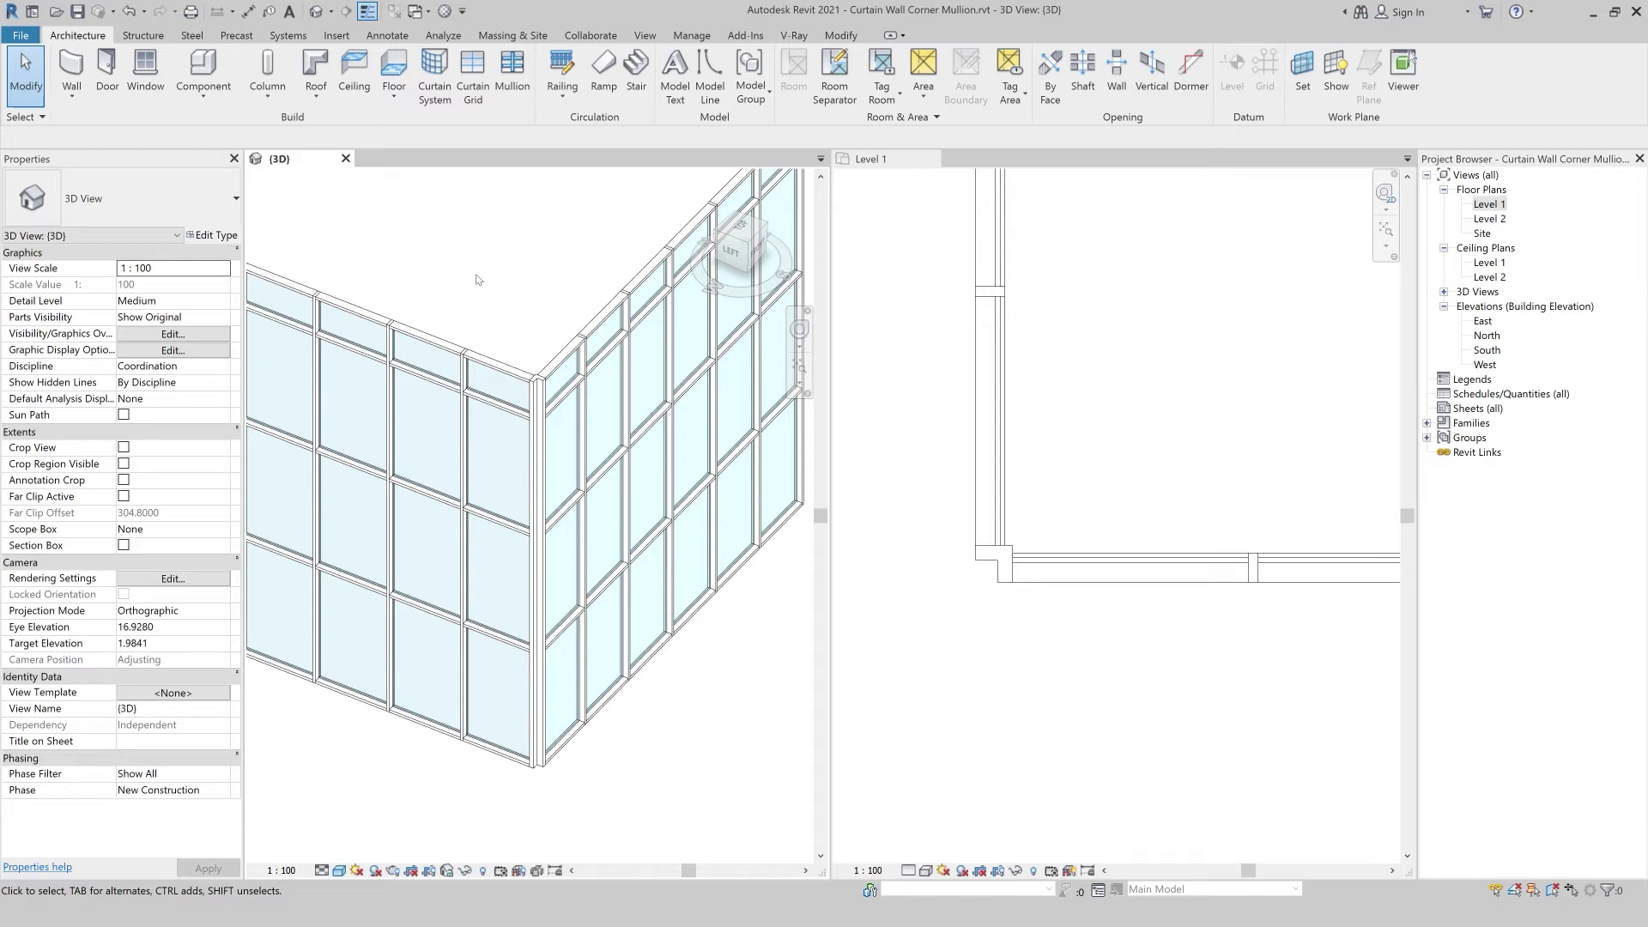
right_click(477, 280)
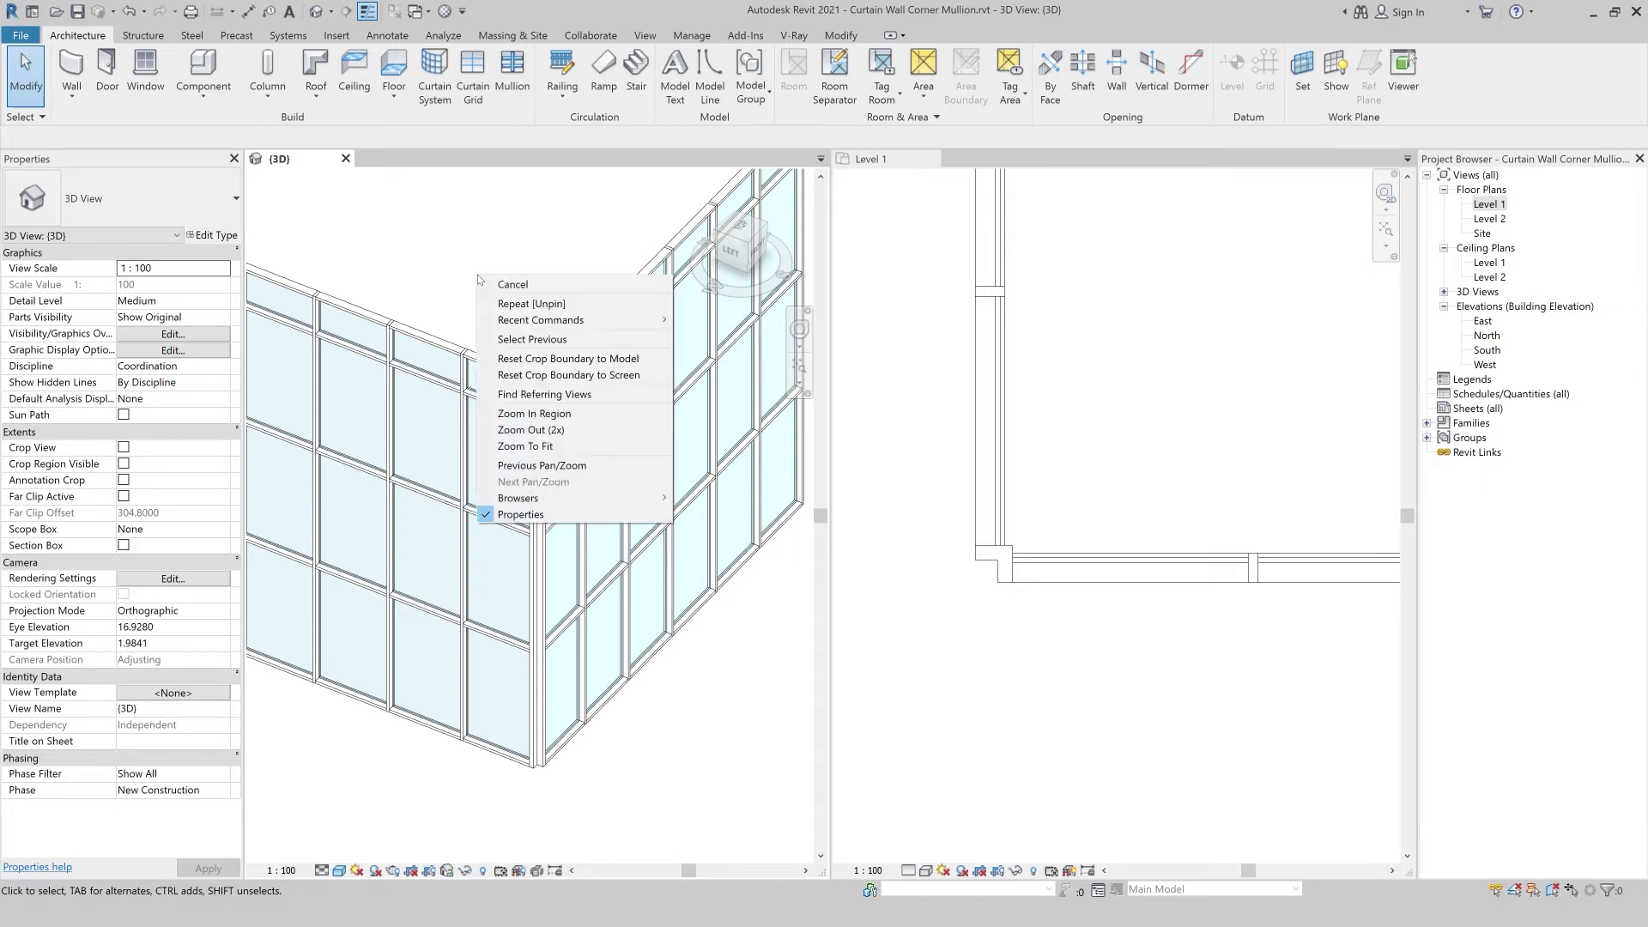
click(524, 339)
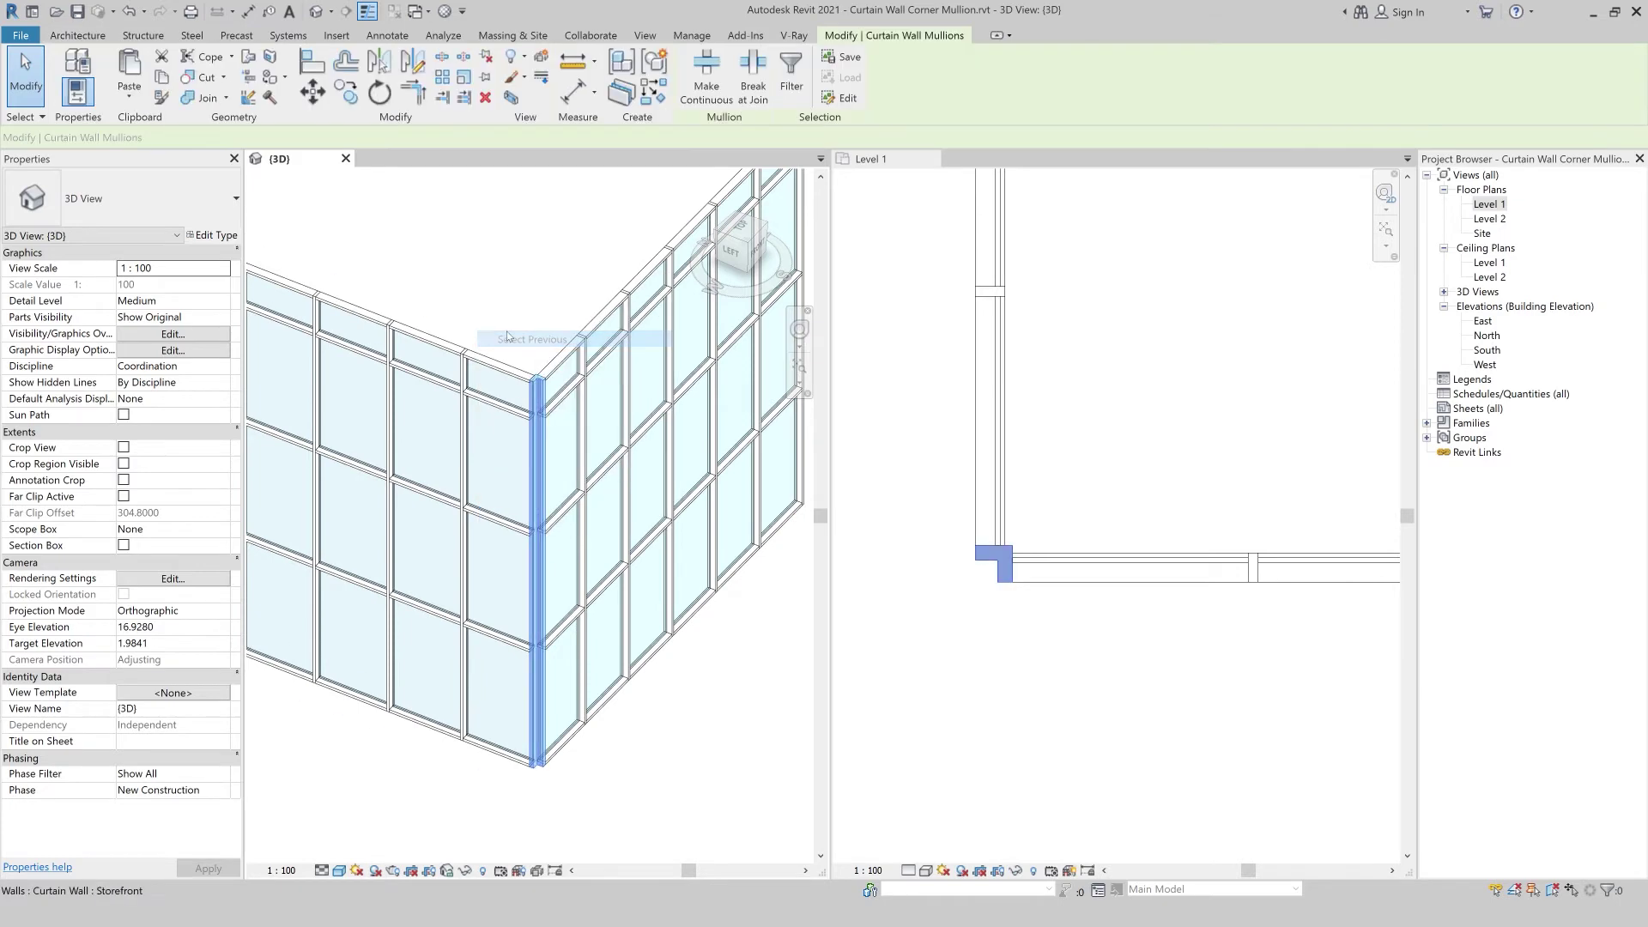
click(577, 822)
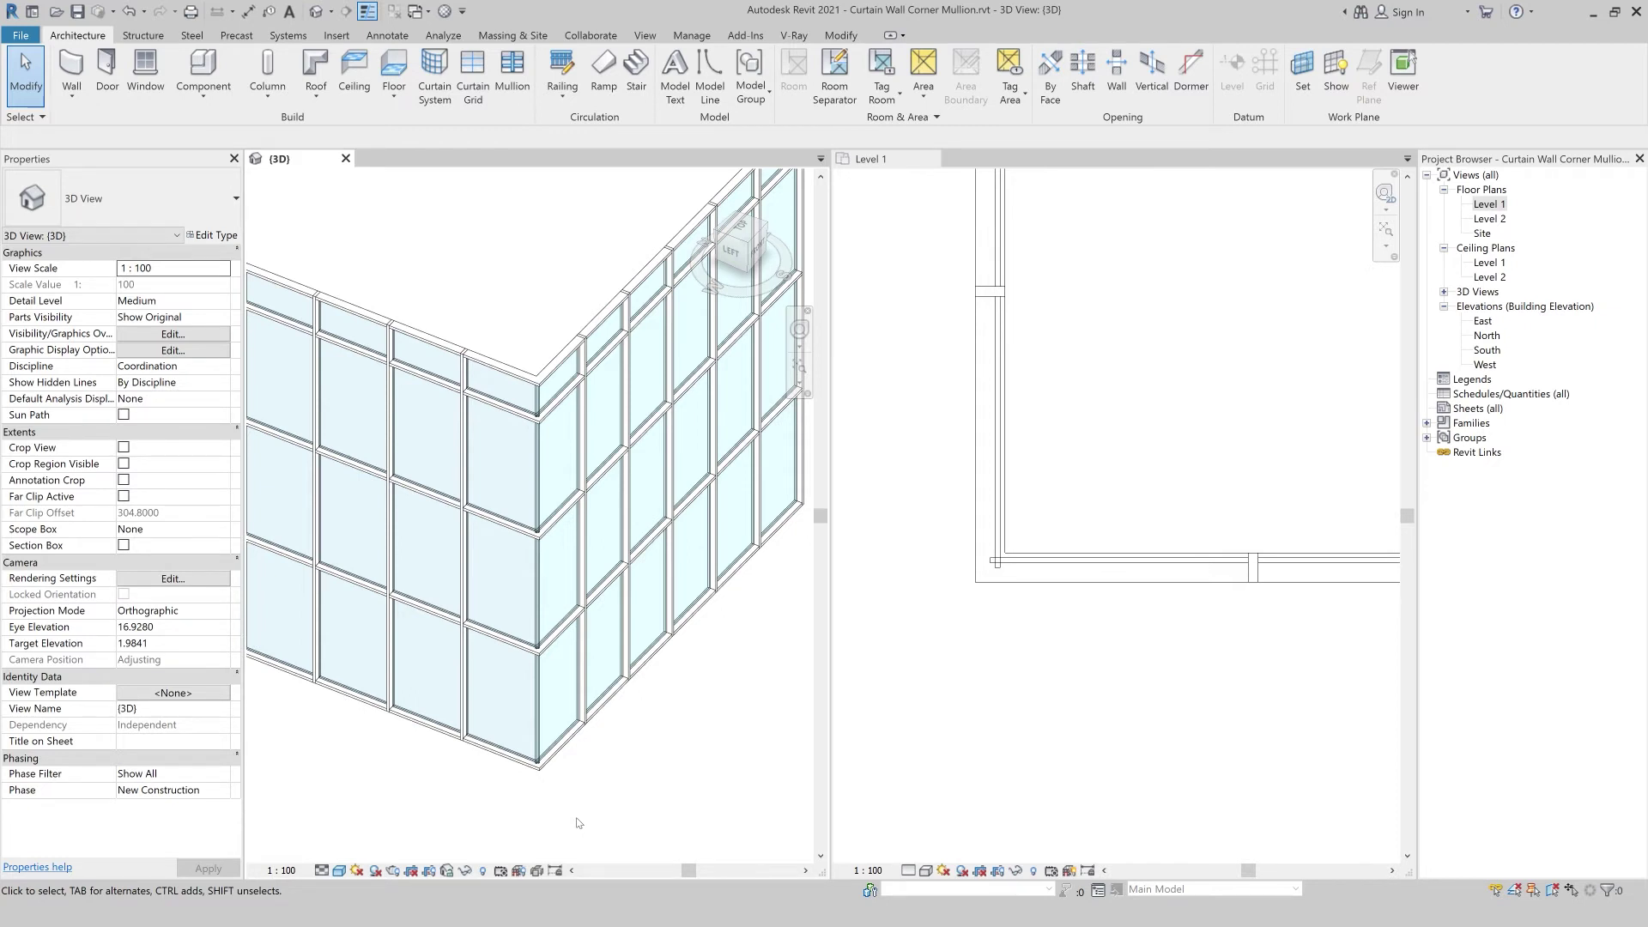
- In the Level 1 plan, Tab-cycle at the corner to select a glazed panel on the bottom wall
scroll(601, 824, down, 2)
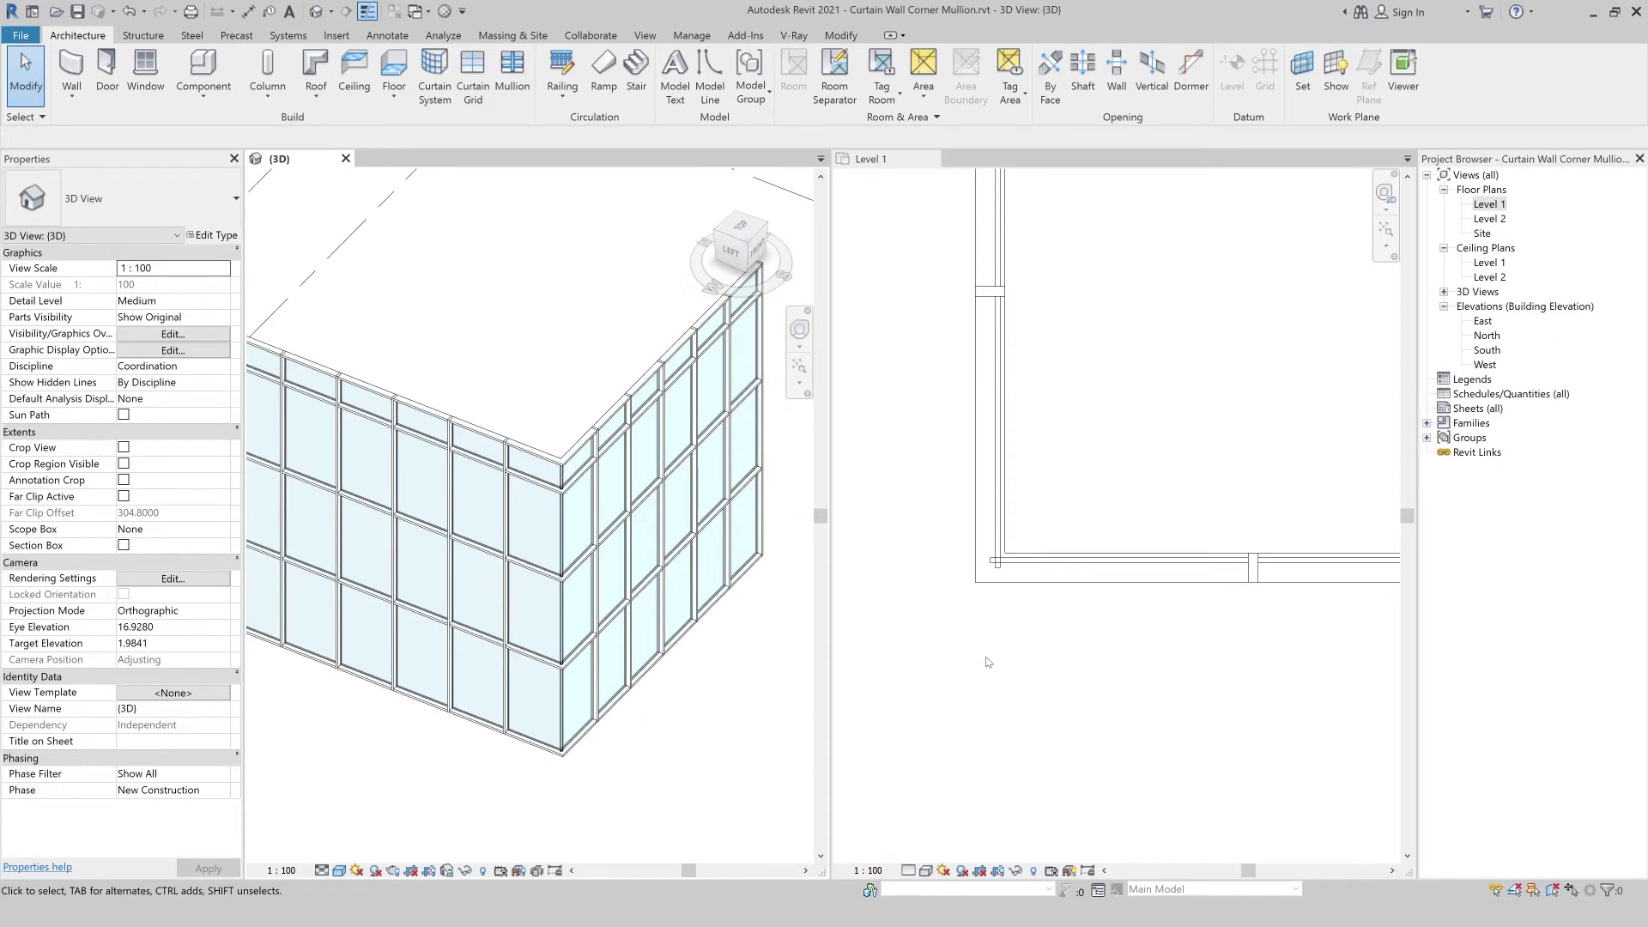
scroll(981, 652, down, 1)
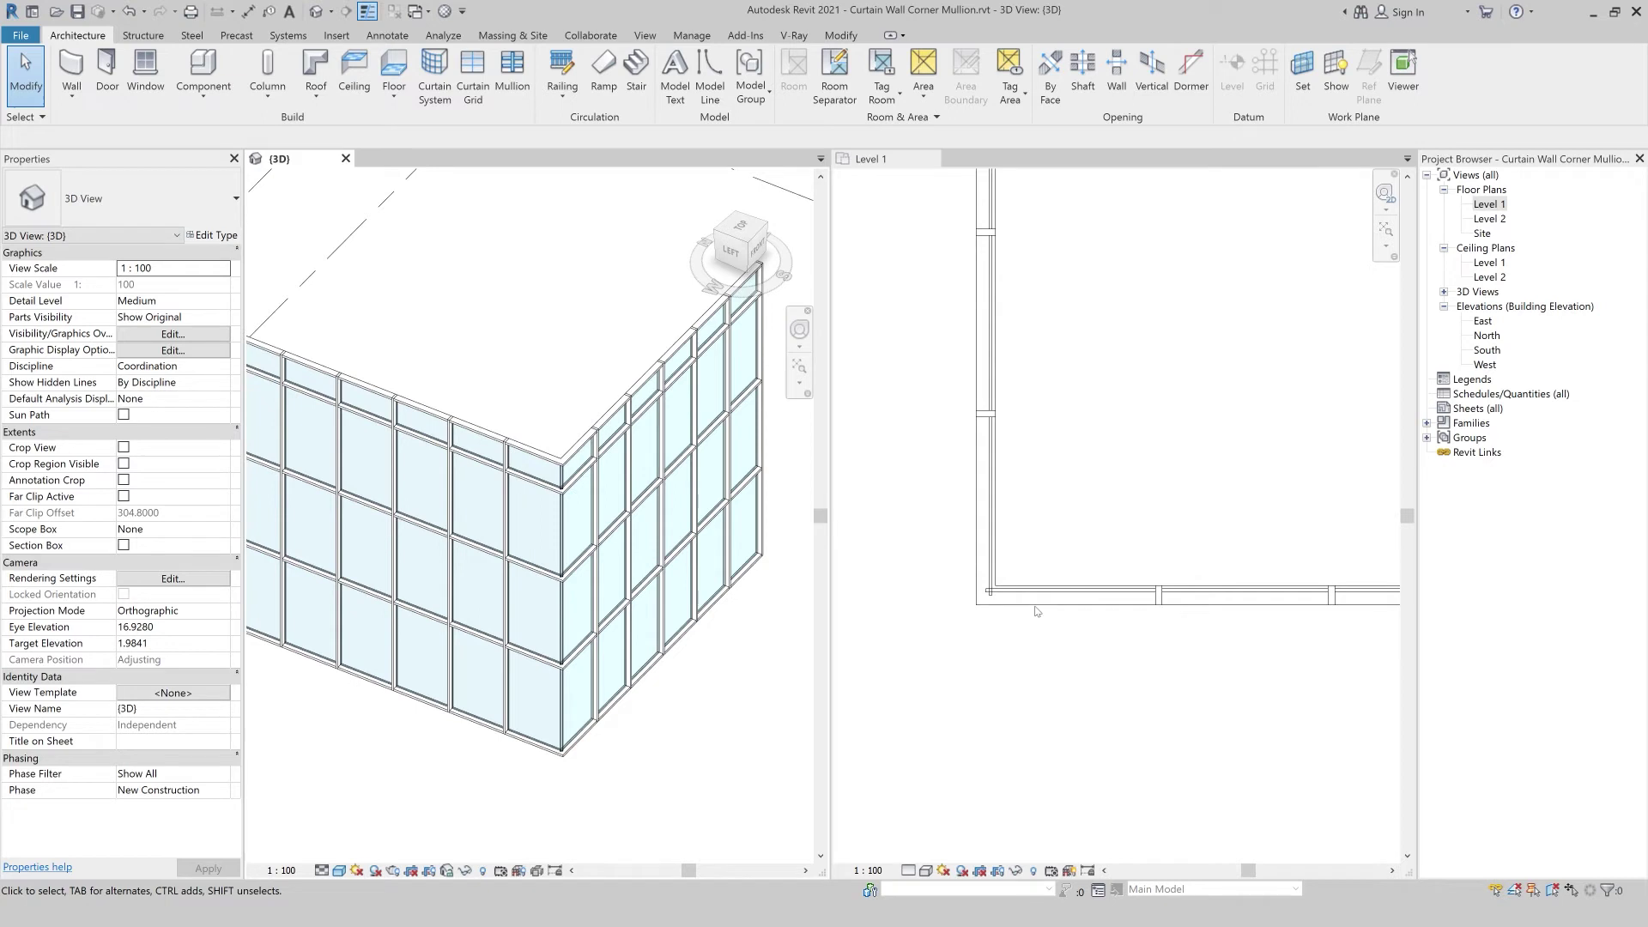
scroll(1030, 600, up, 2)
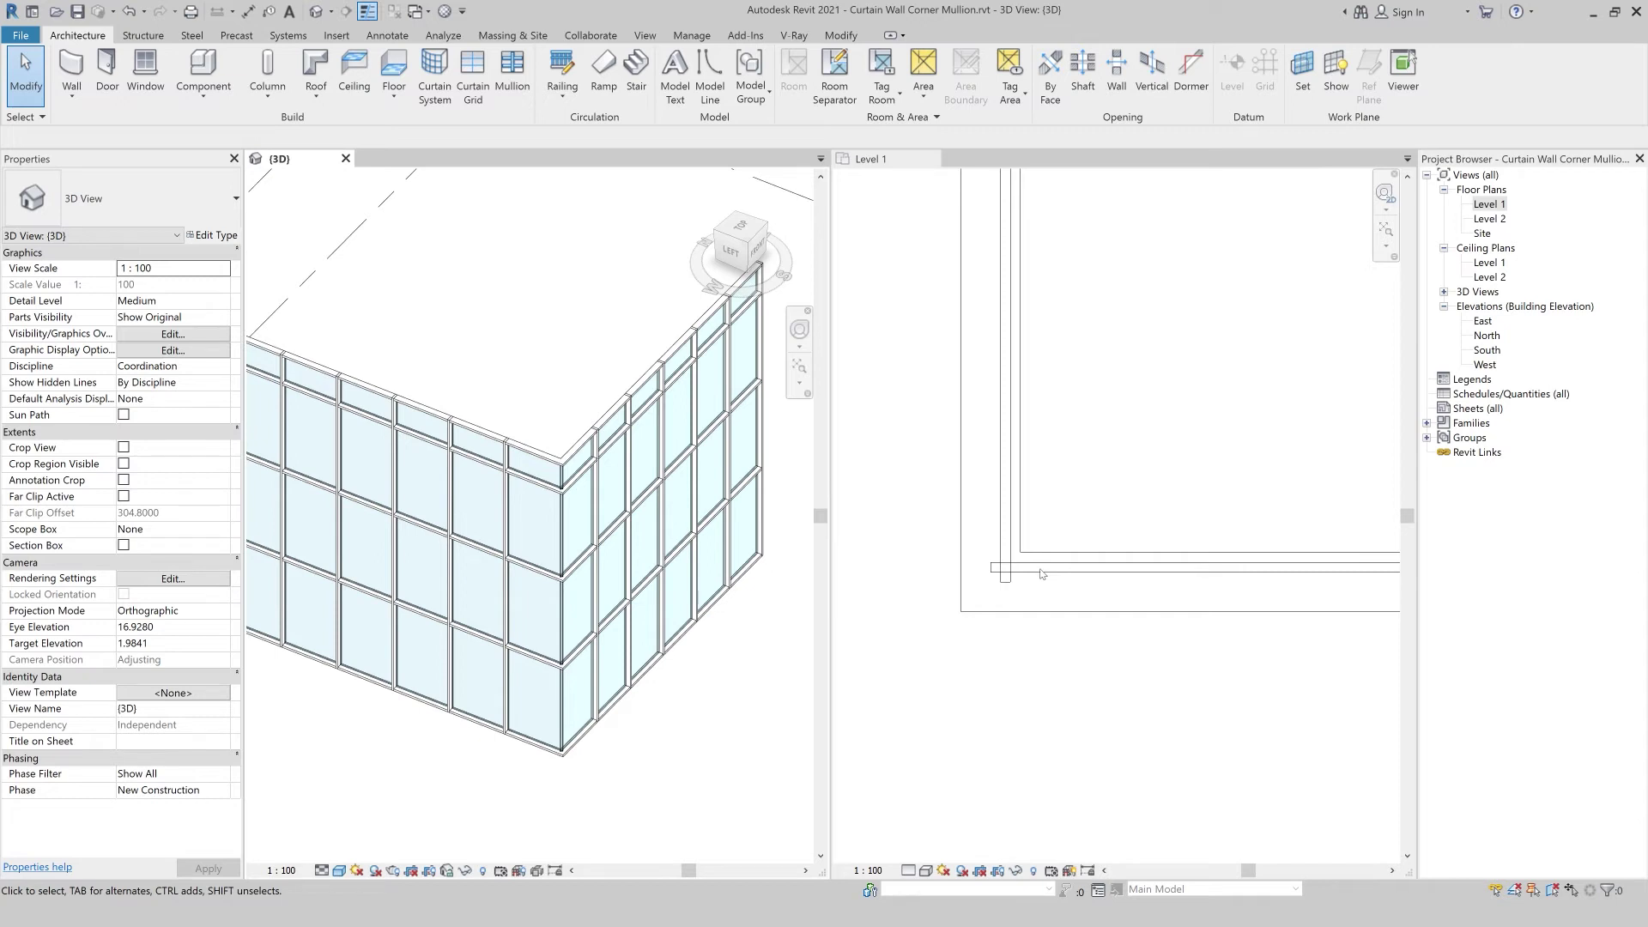
click(1041, 574)
key(Tab)
key(Tab)
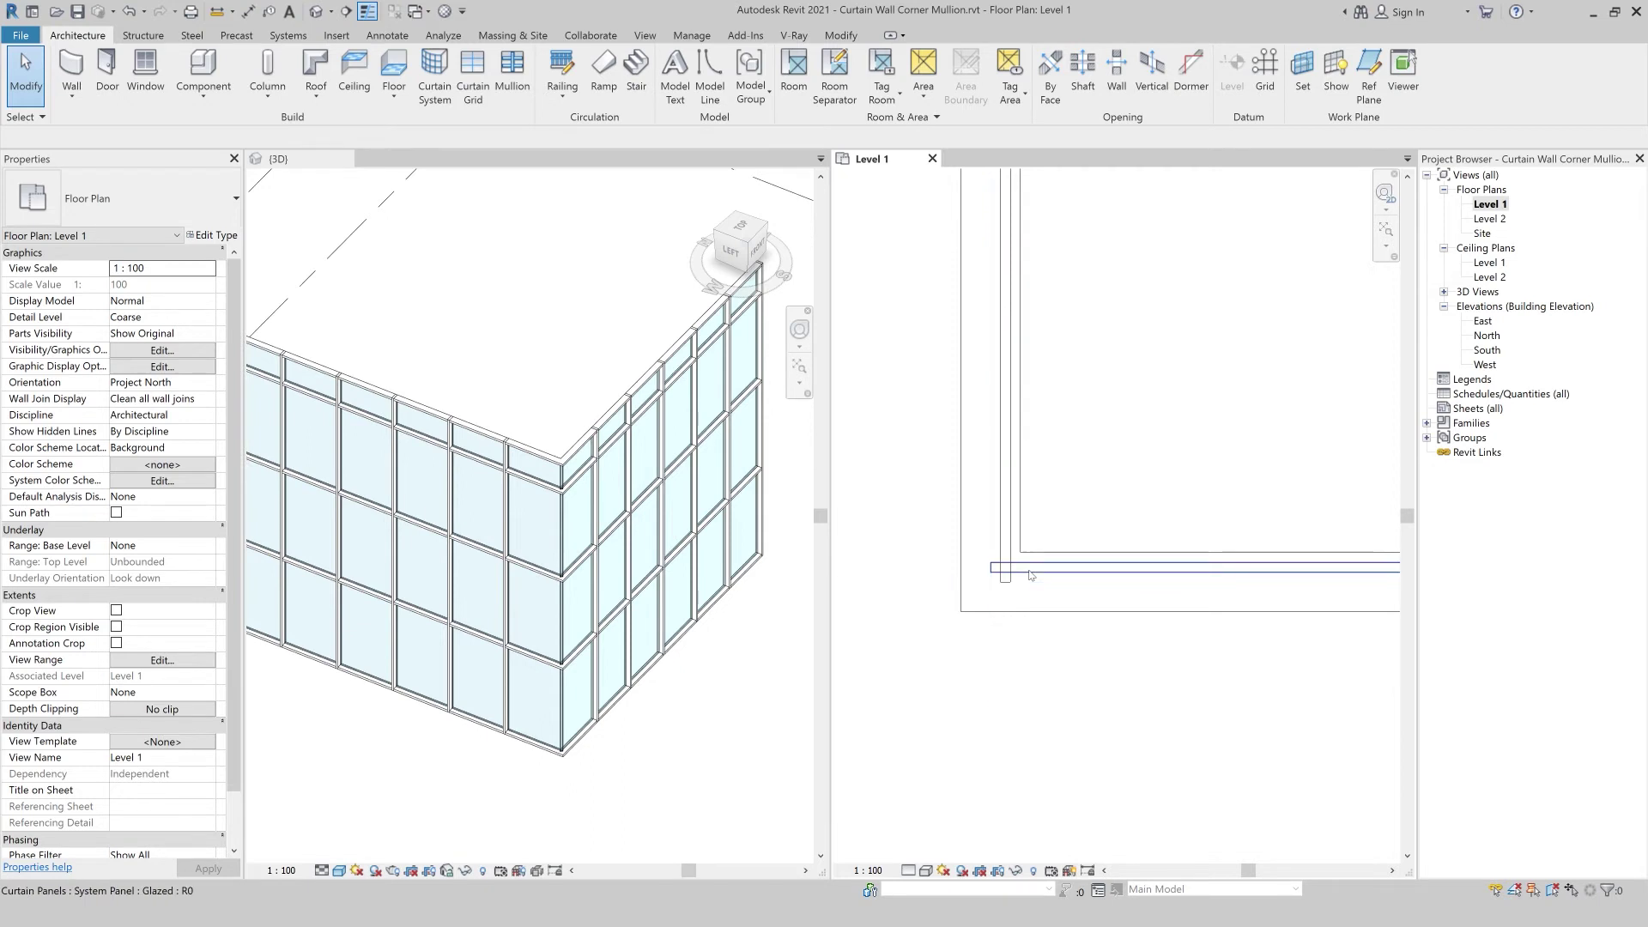
click(1031, 574)
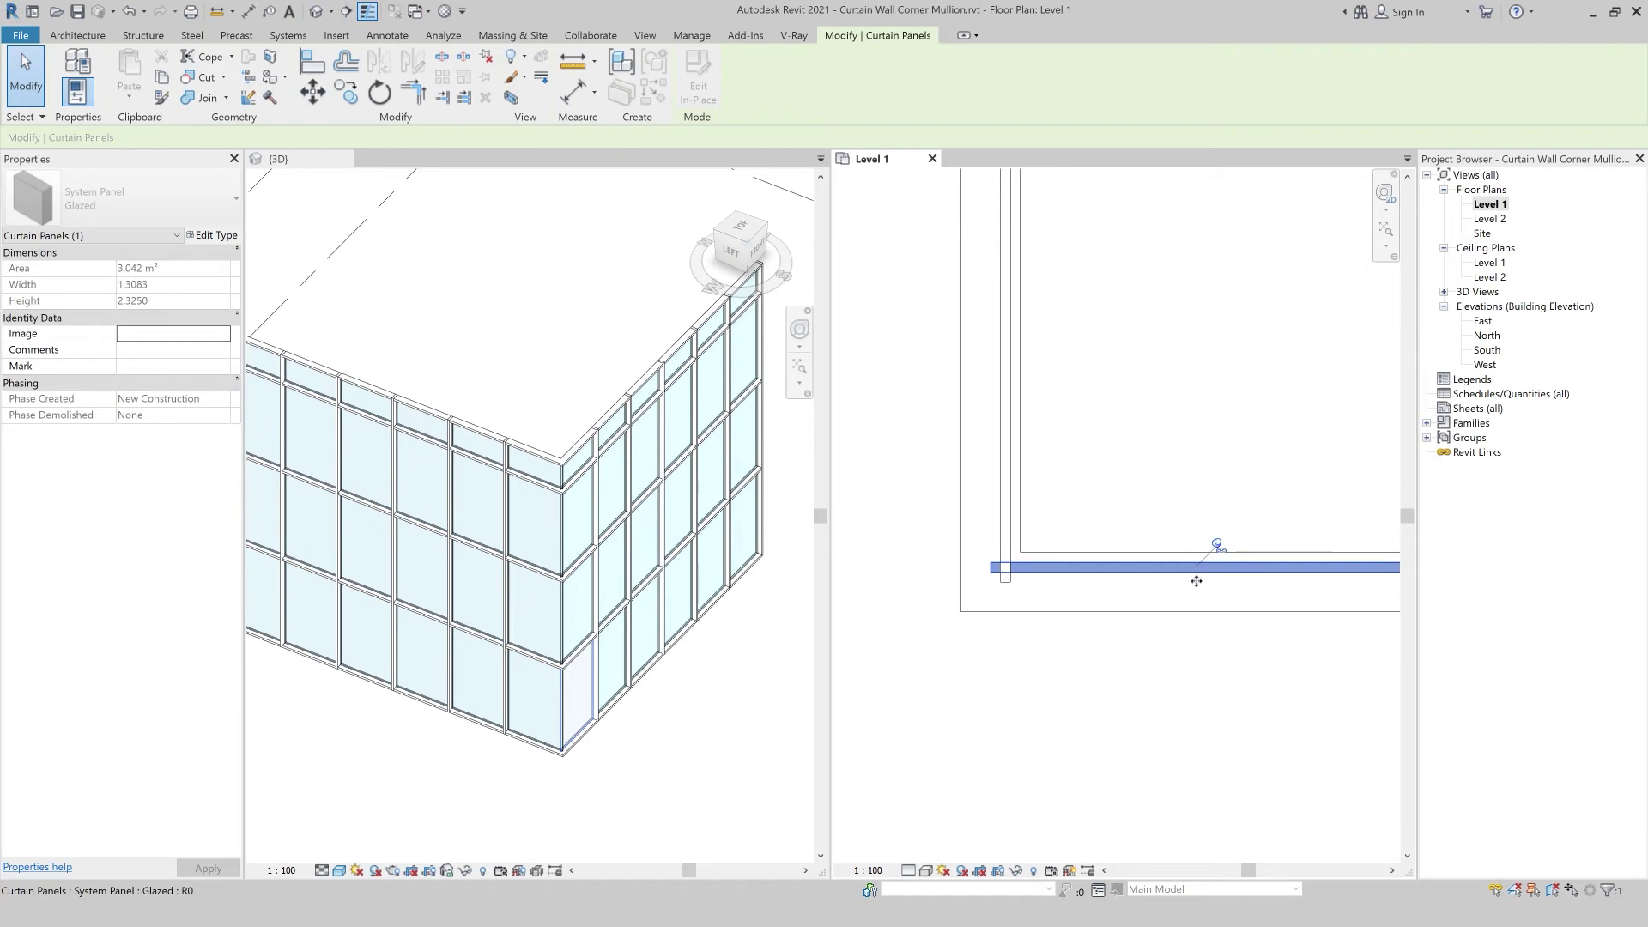
- Set the Glazed System Panel type Offset to 0
click(213, 235)
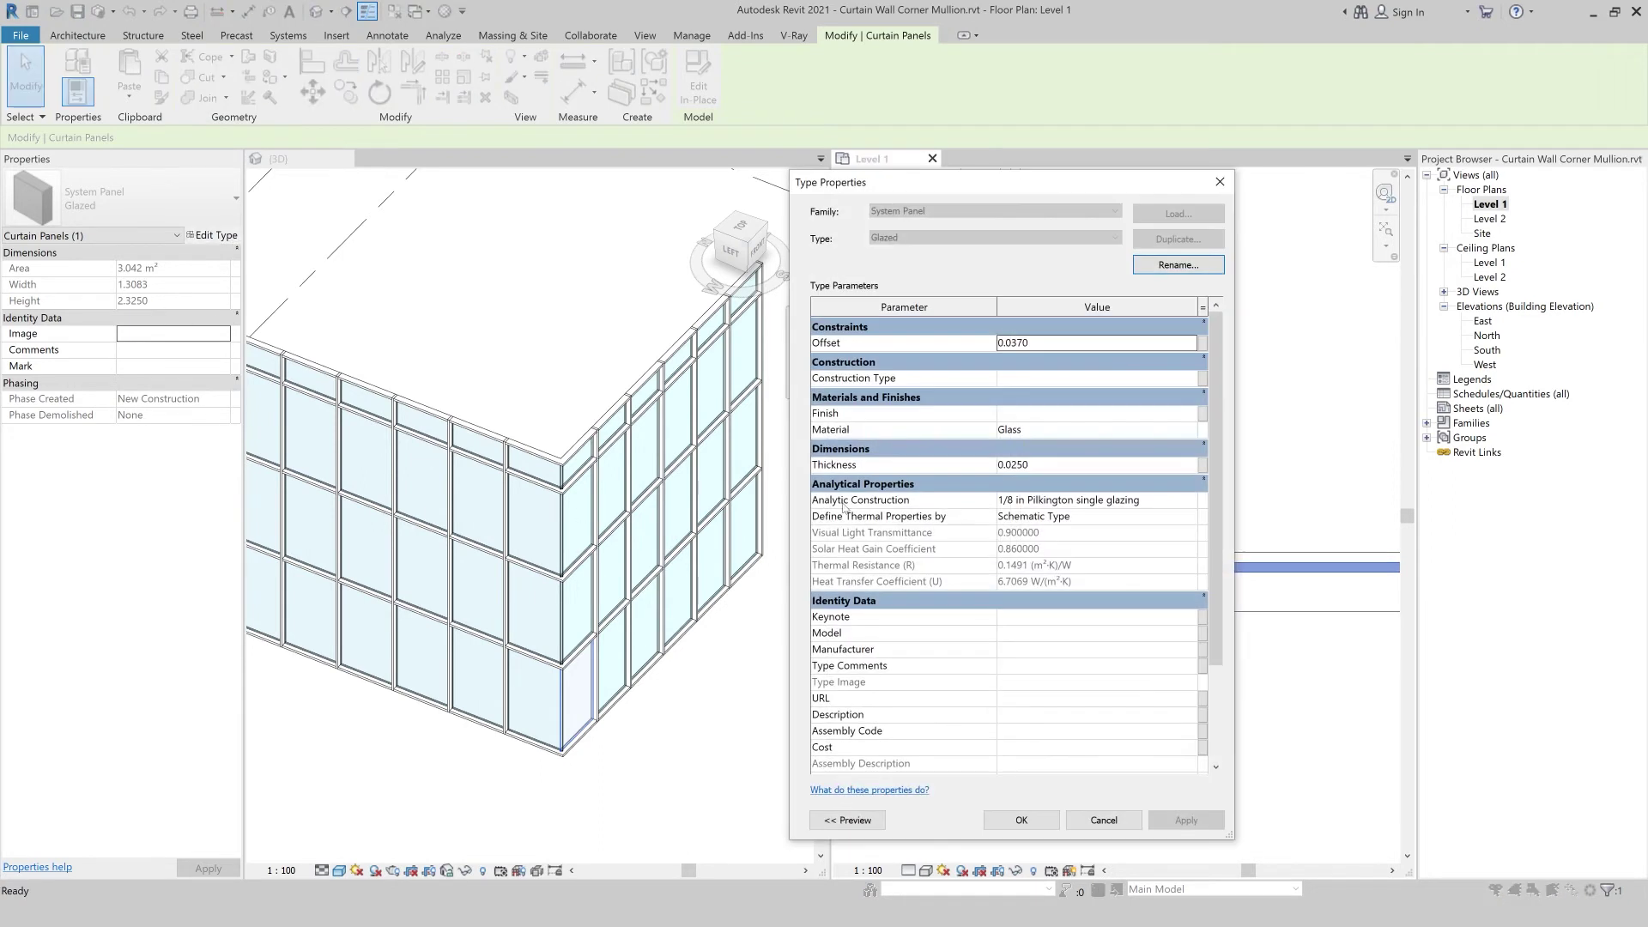
click(826, 344)
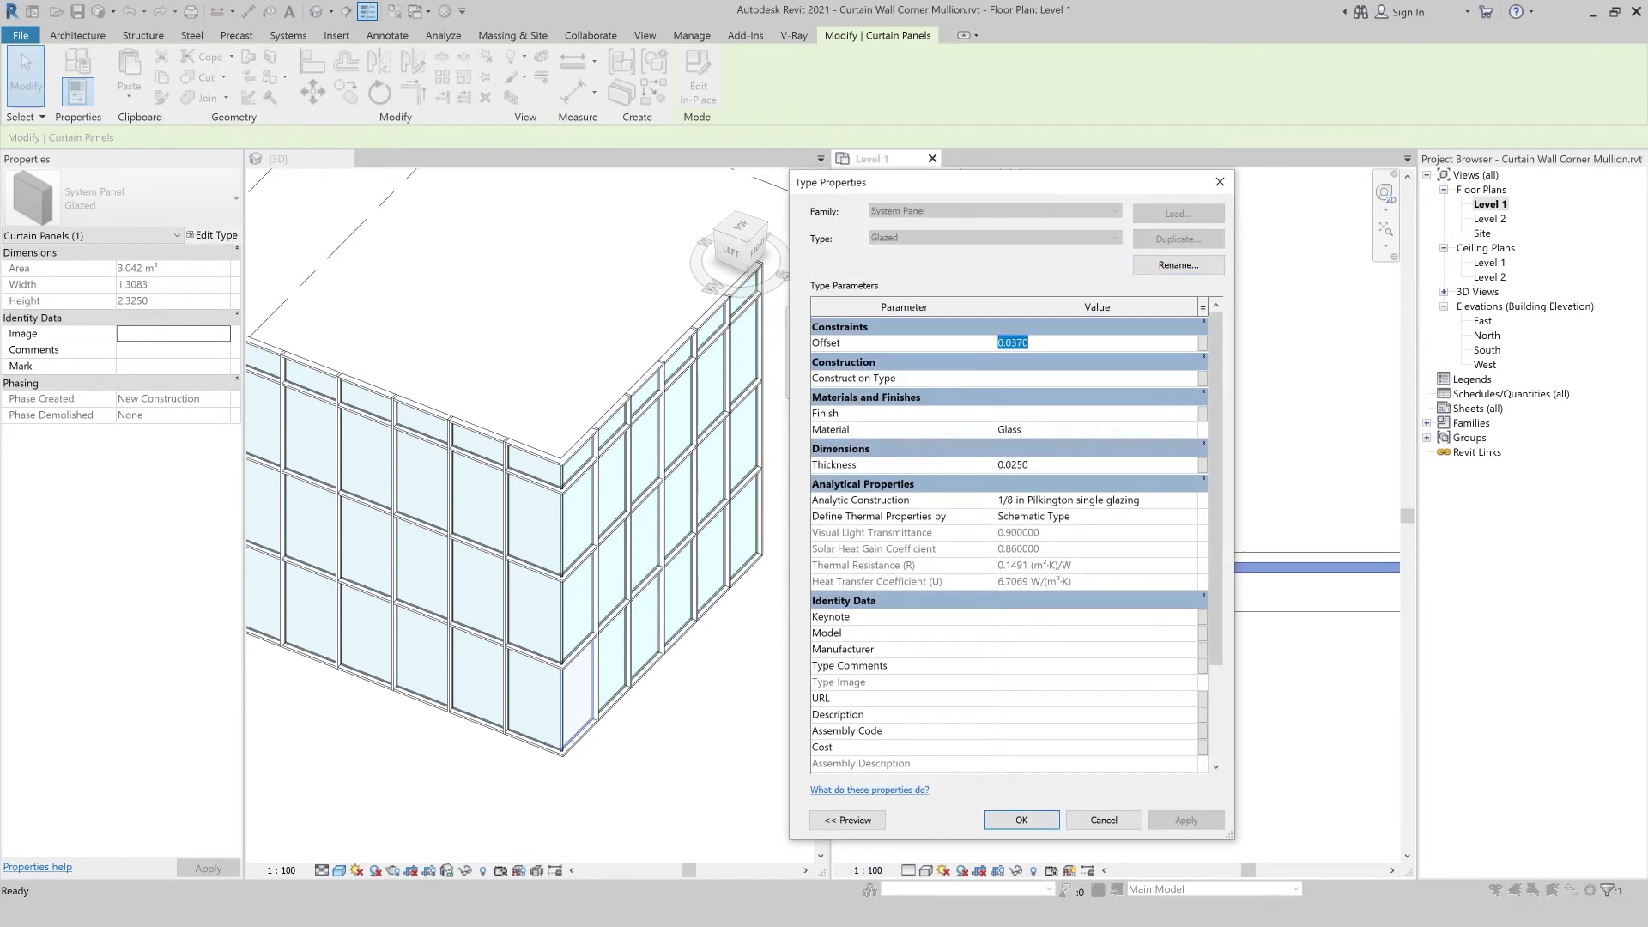
text(0)
click(1021, 819)
- Deselect the panel and start an aligned dimension with DI
click(1213, 554)
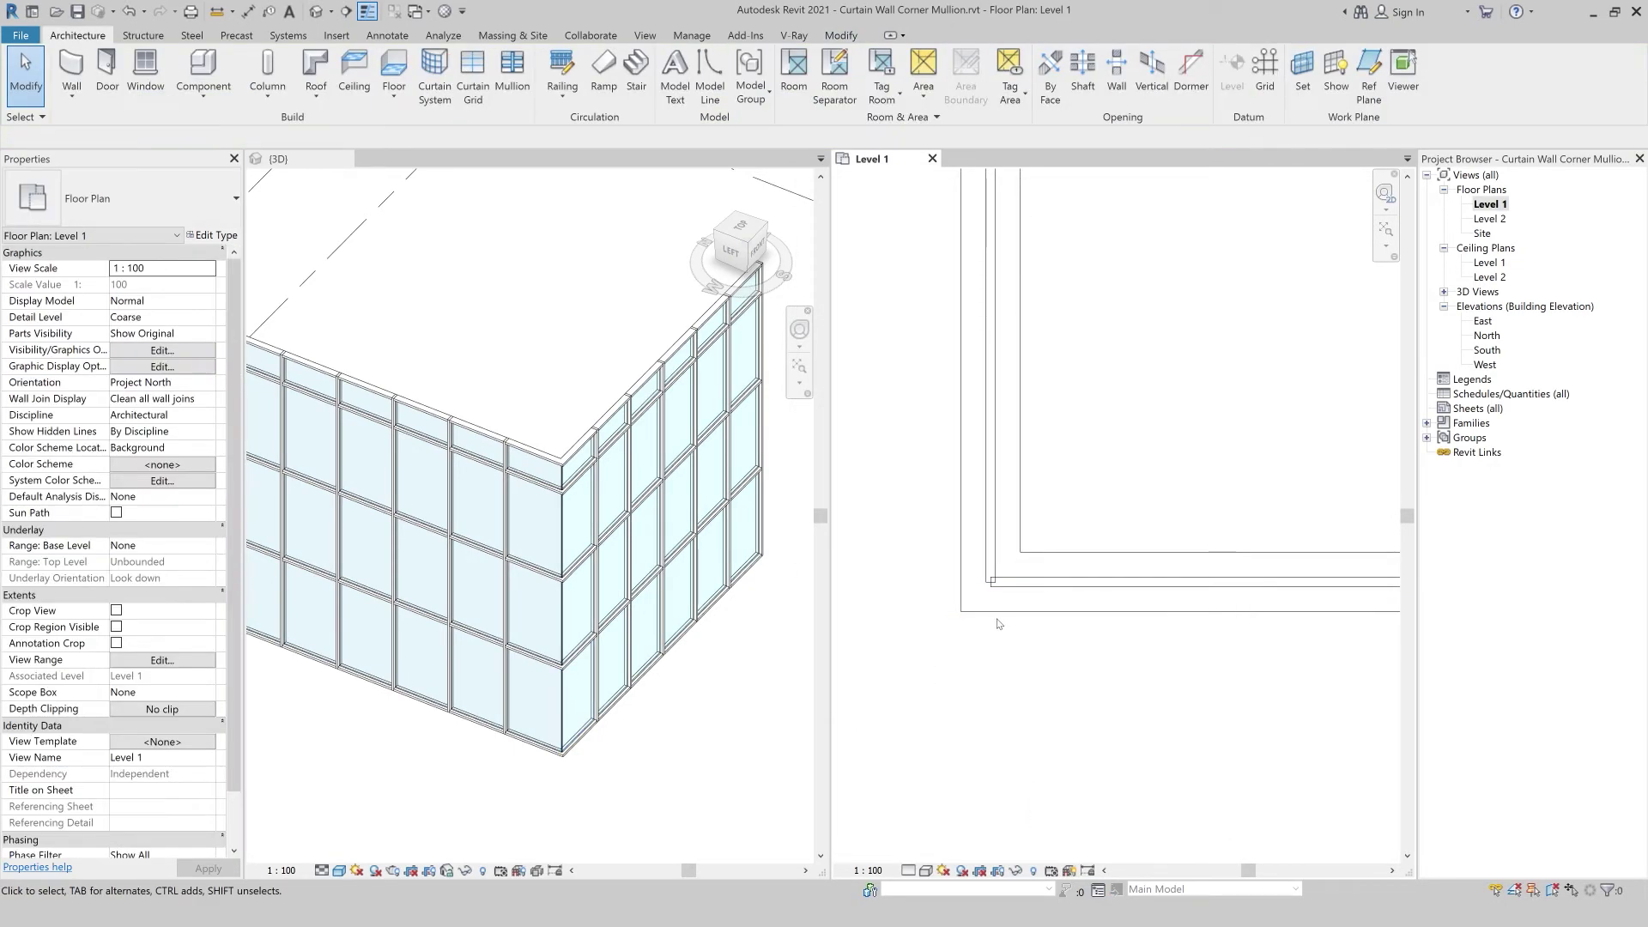
scroll(1020, 582, up, 3)
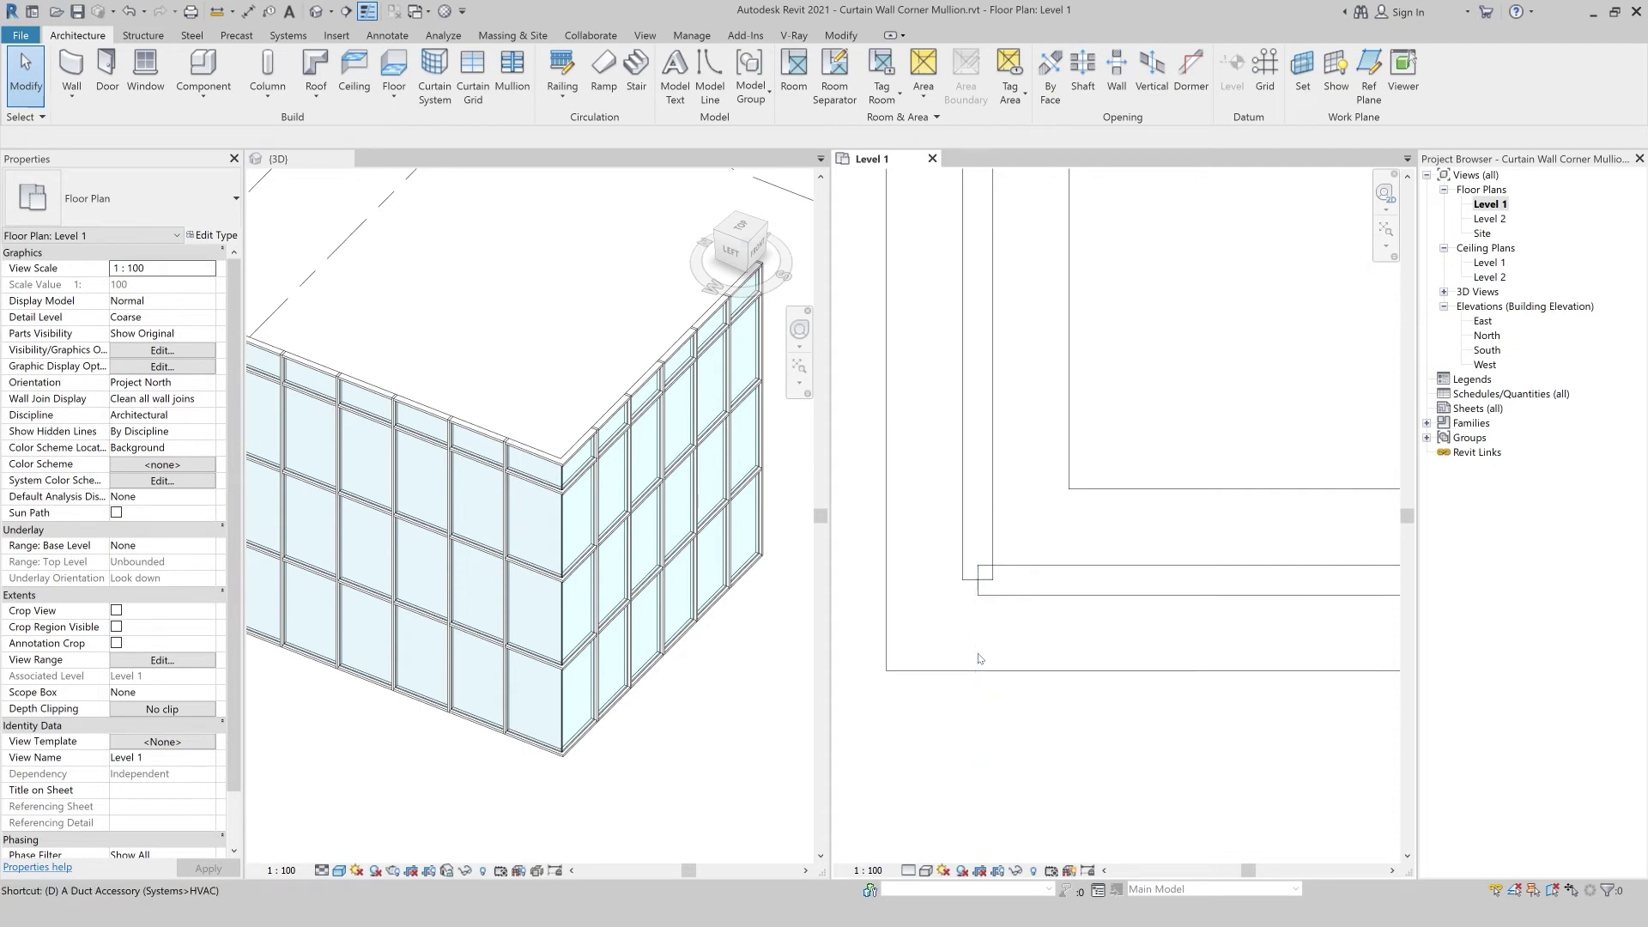
key(d)
key(i)
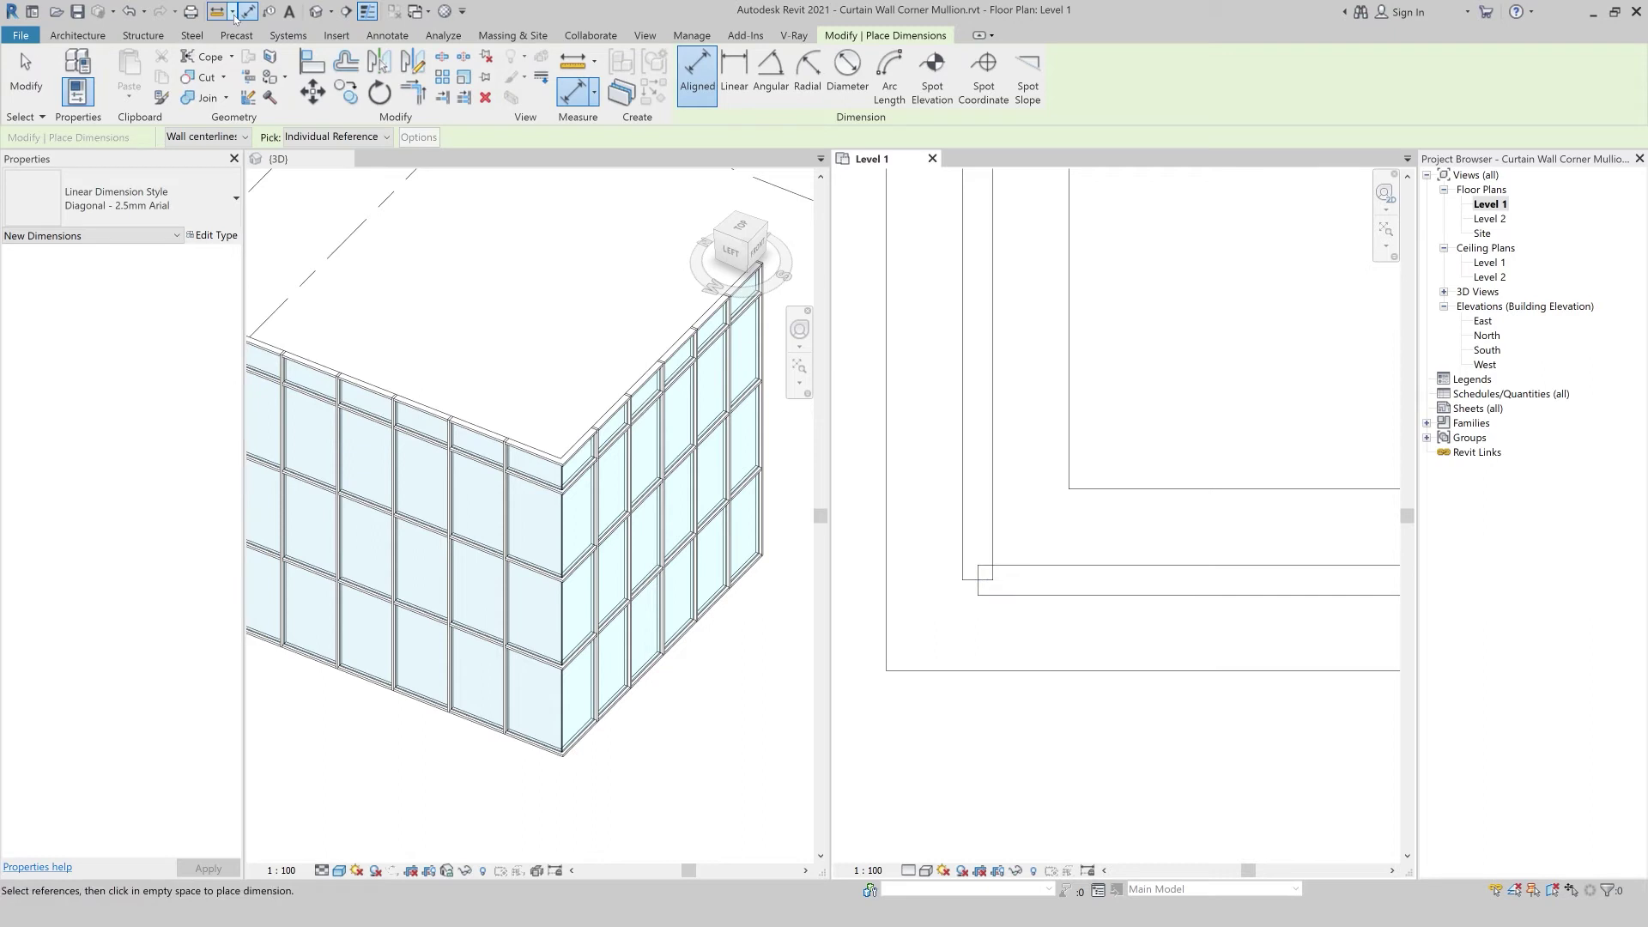
- Place an aligned dimension reading 13 across the gap at the curtain wall corner
click(985, 583)
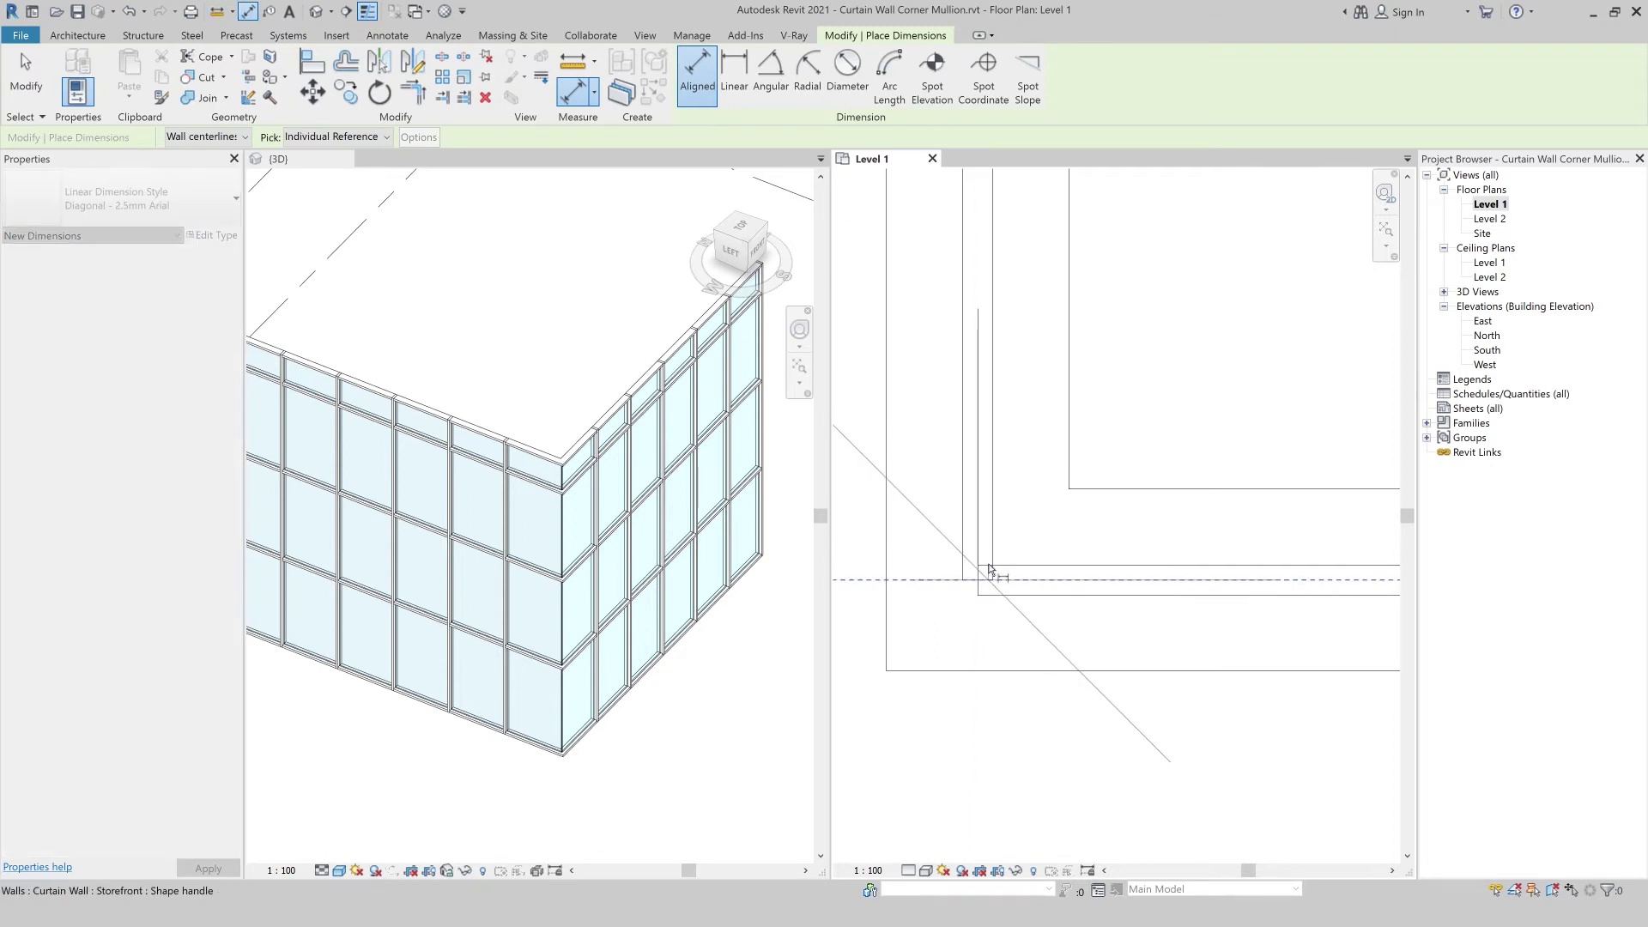
scroll(1004, 571, down, 3)
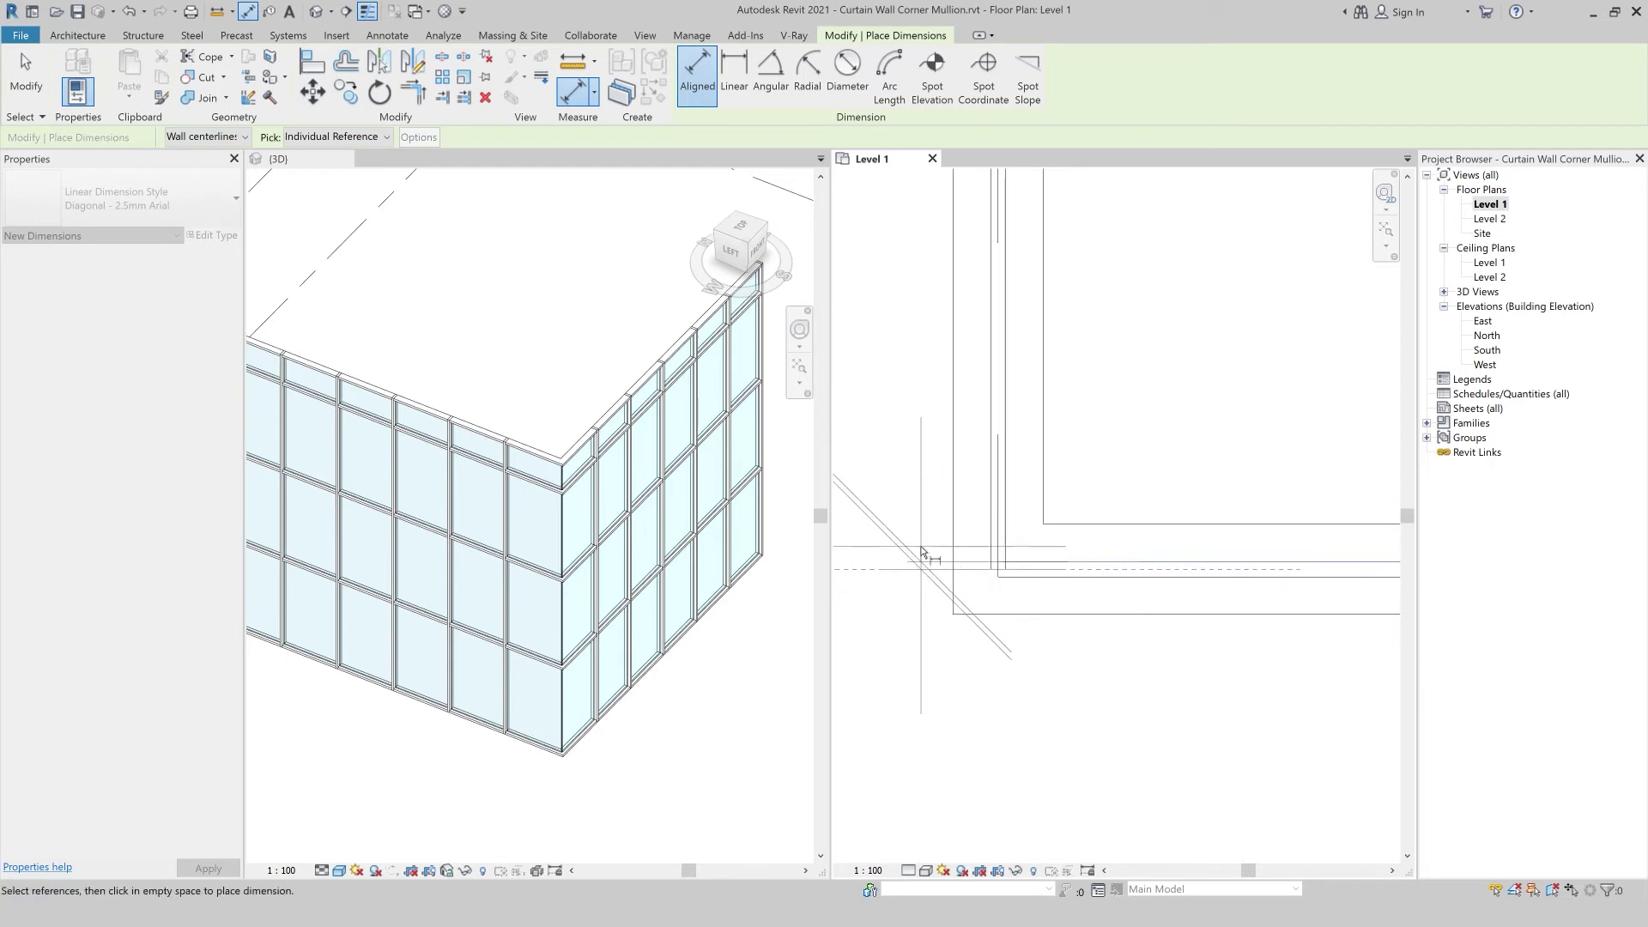
scroll(995, 665, down, 2)
click(987, 653)
key(Escape)
key(Escape)
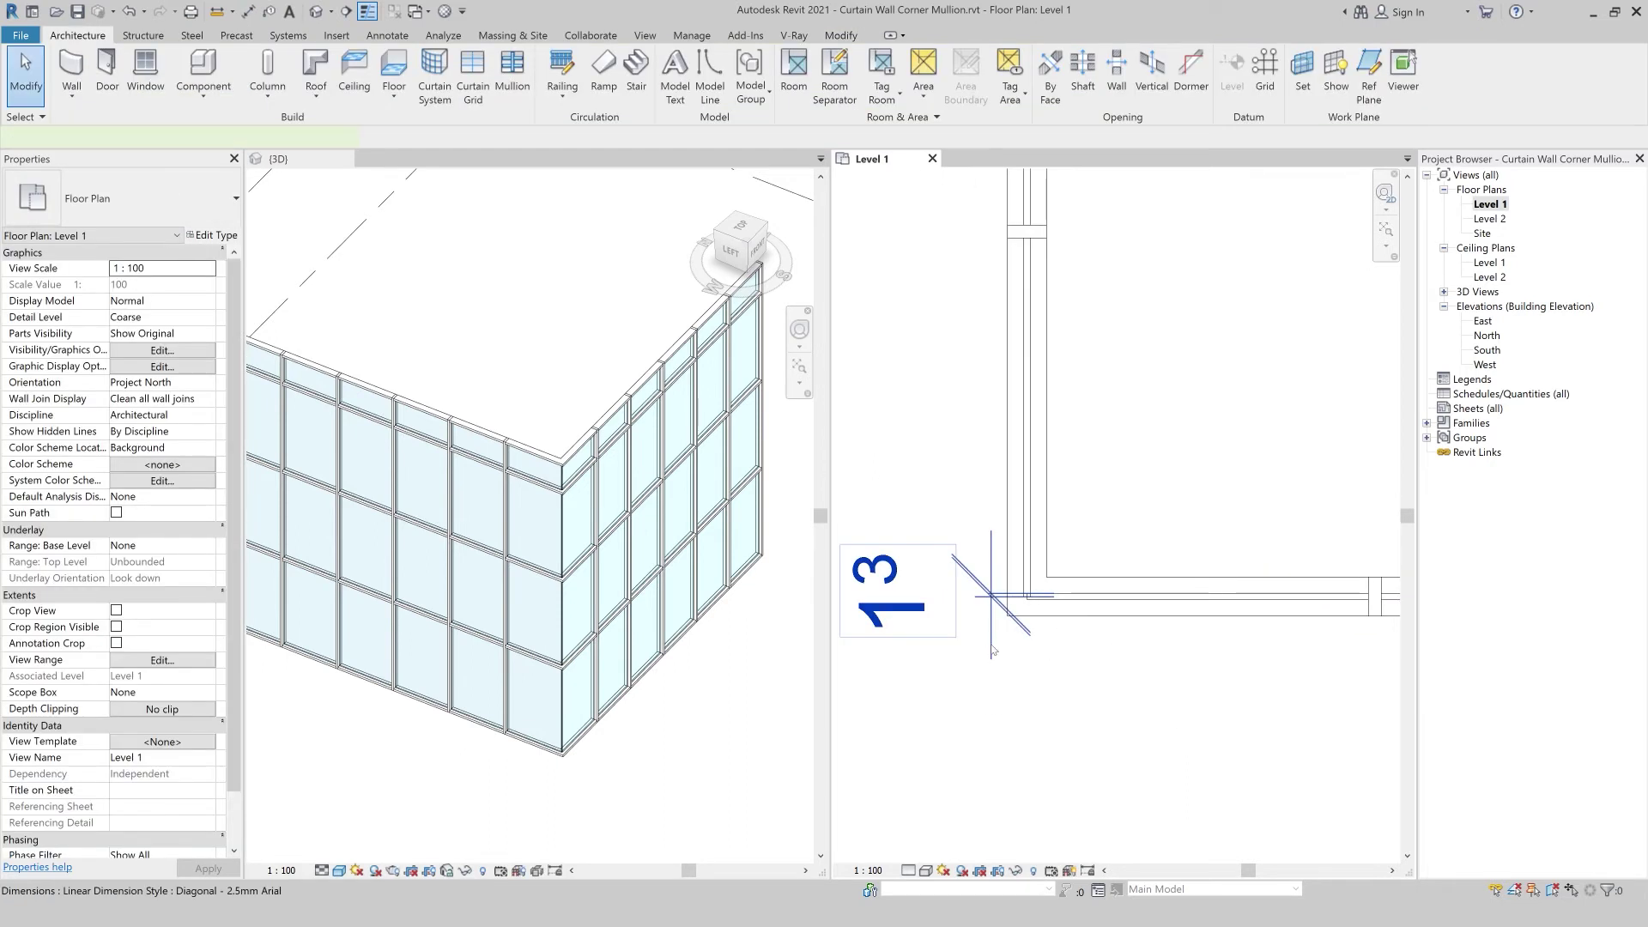
click(987, 646)
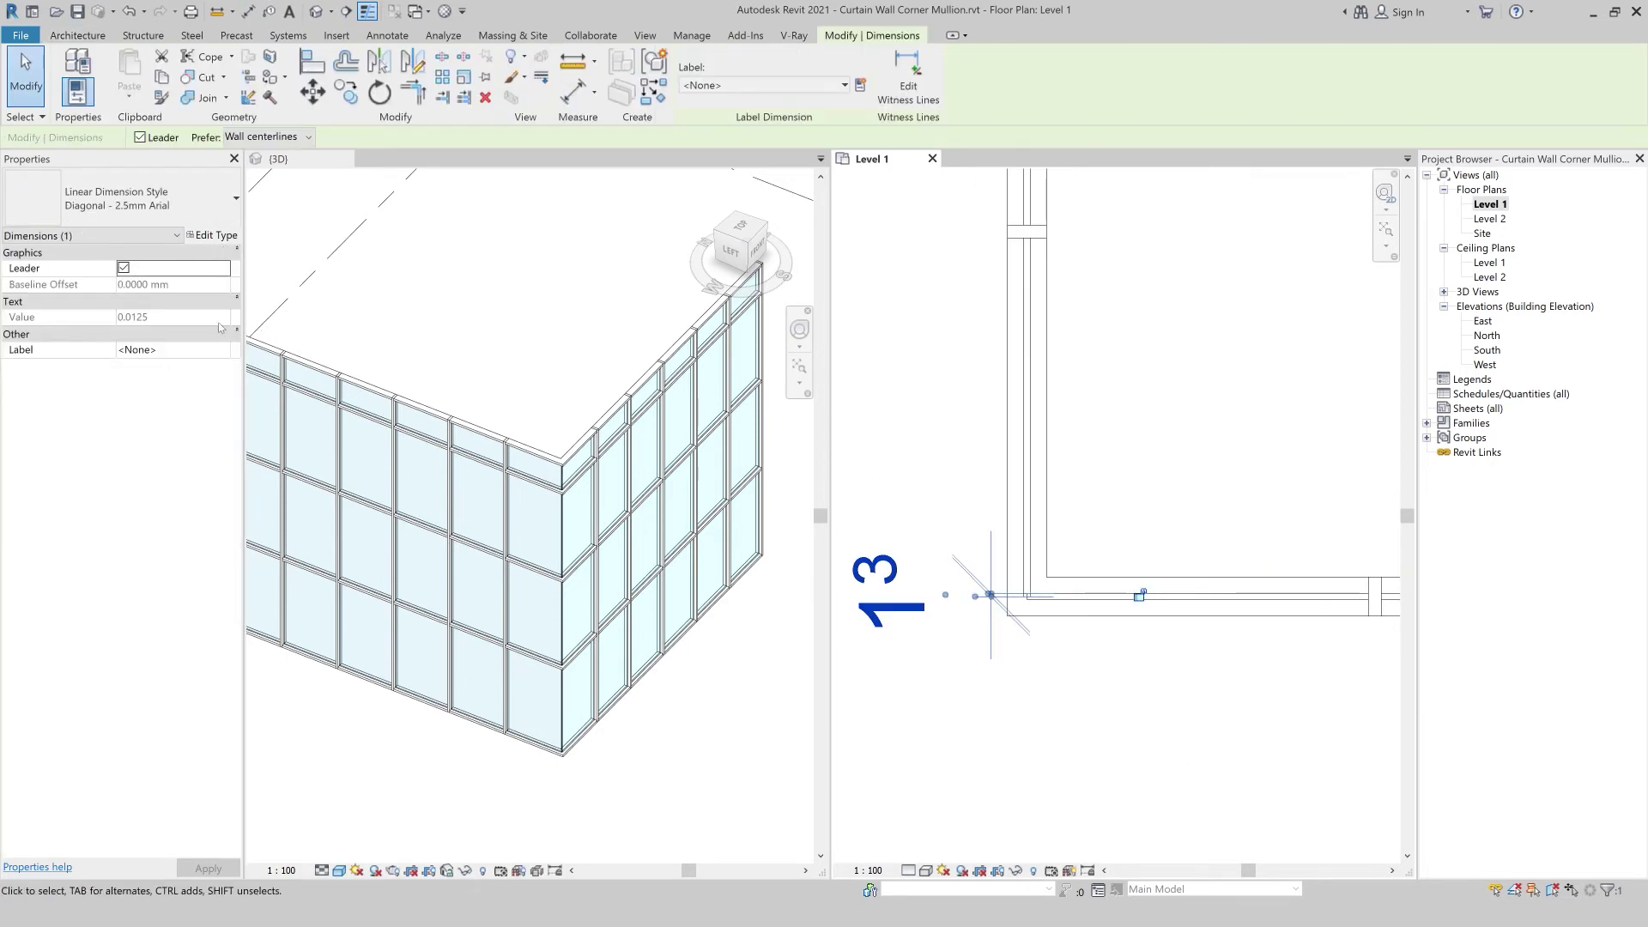
- Select a glazed curtain panel of the storefront wall in the plan
click(1068, 624)
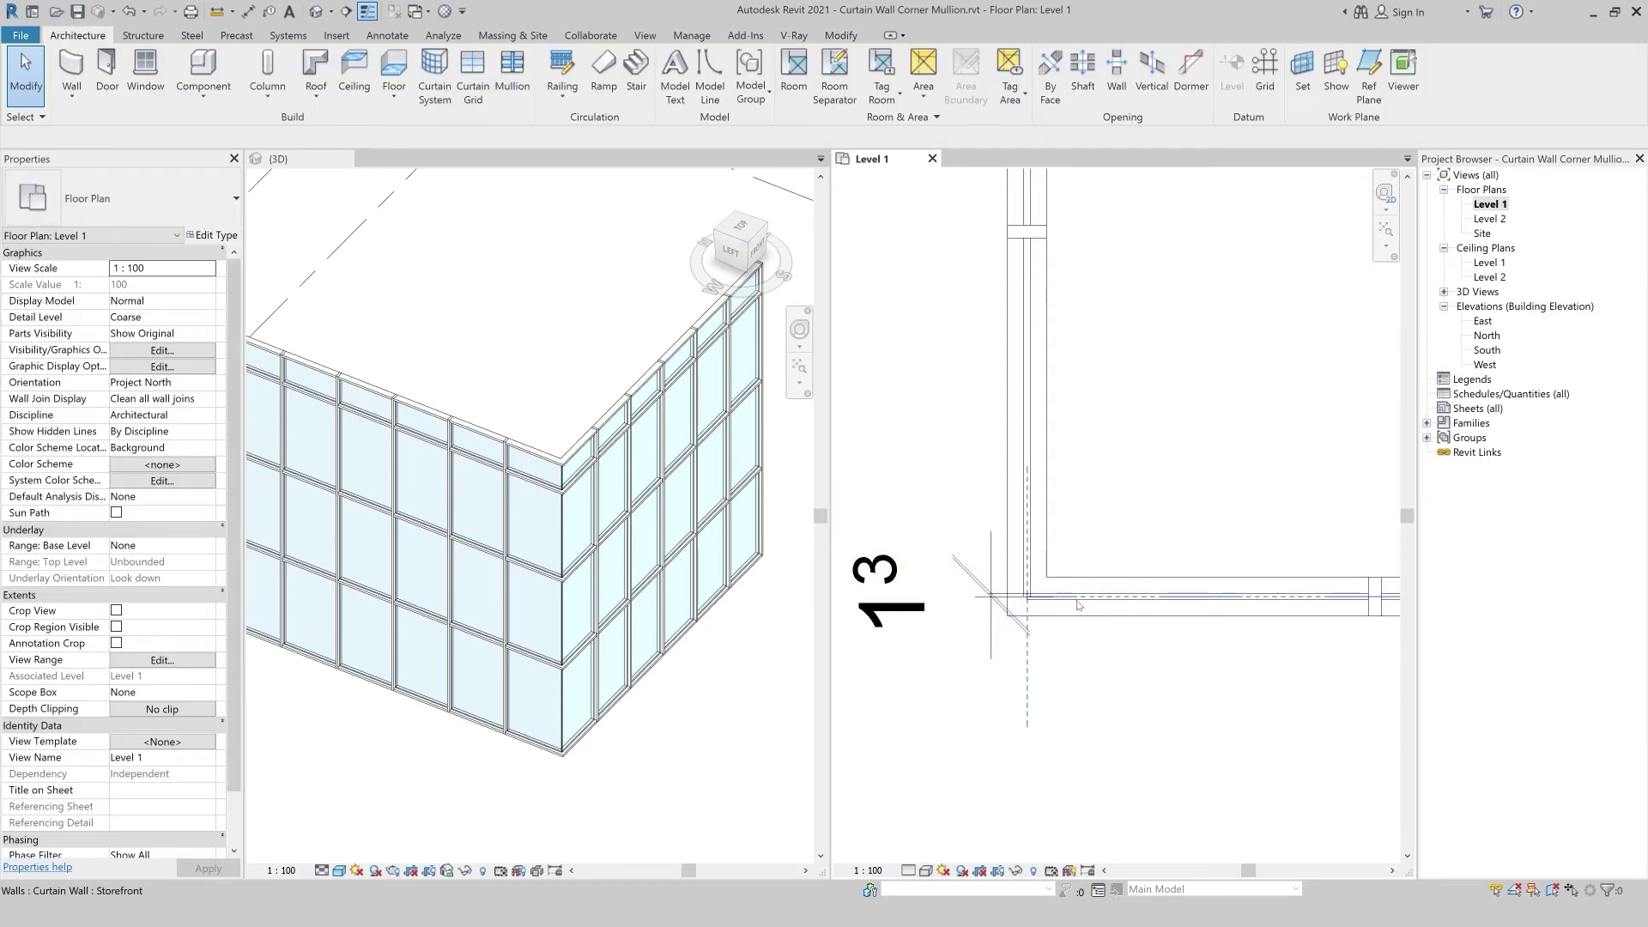
click(1080, 604)
click(1232, 647)
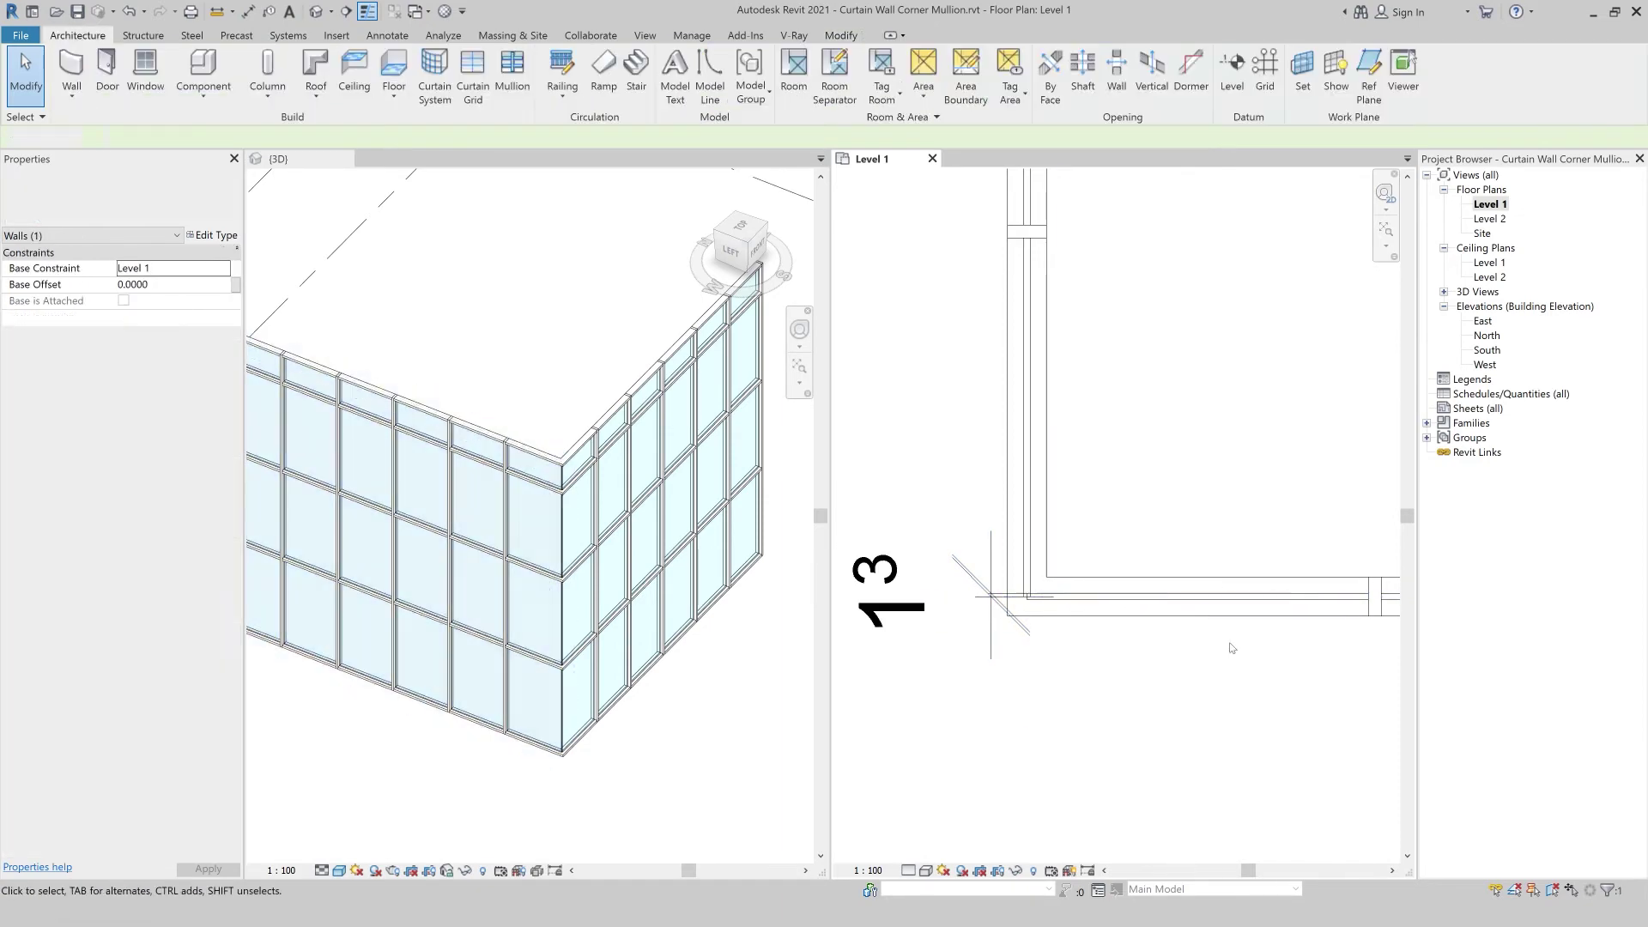
click(1218, 594)
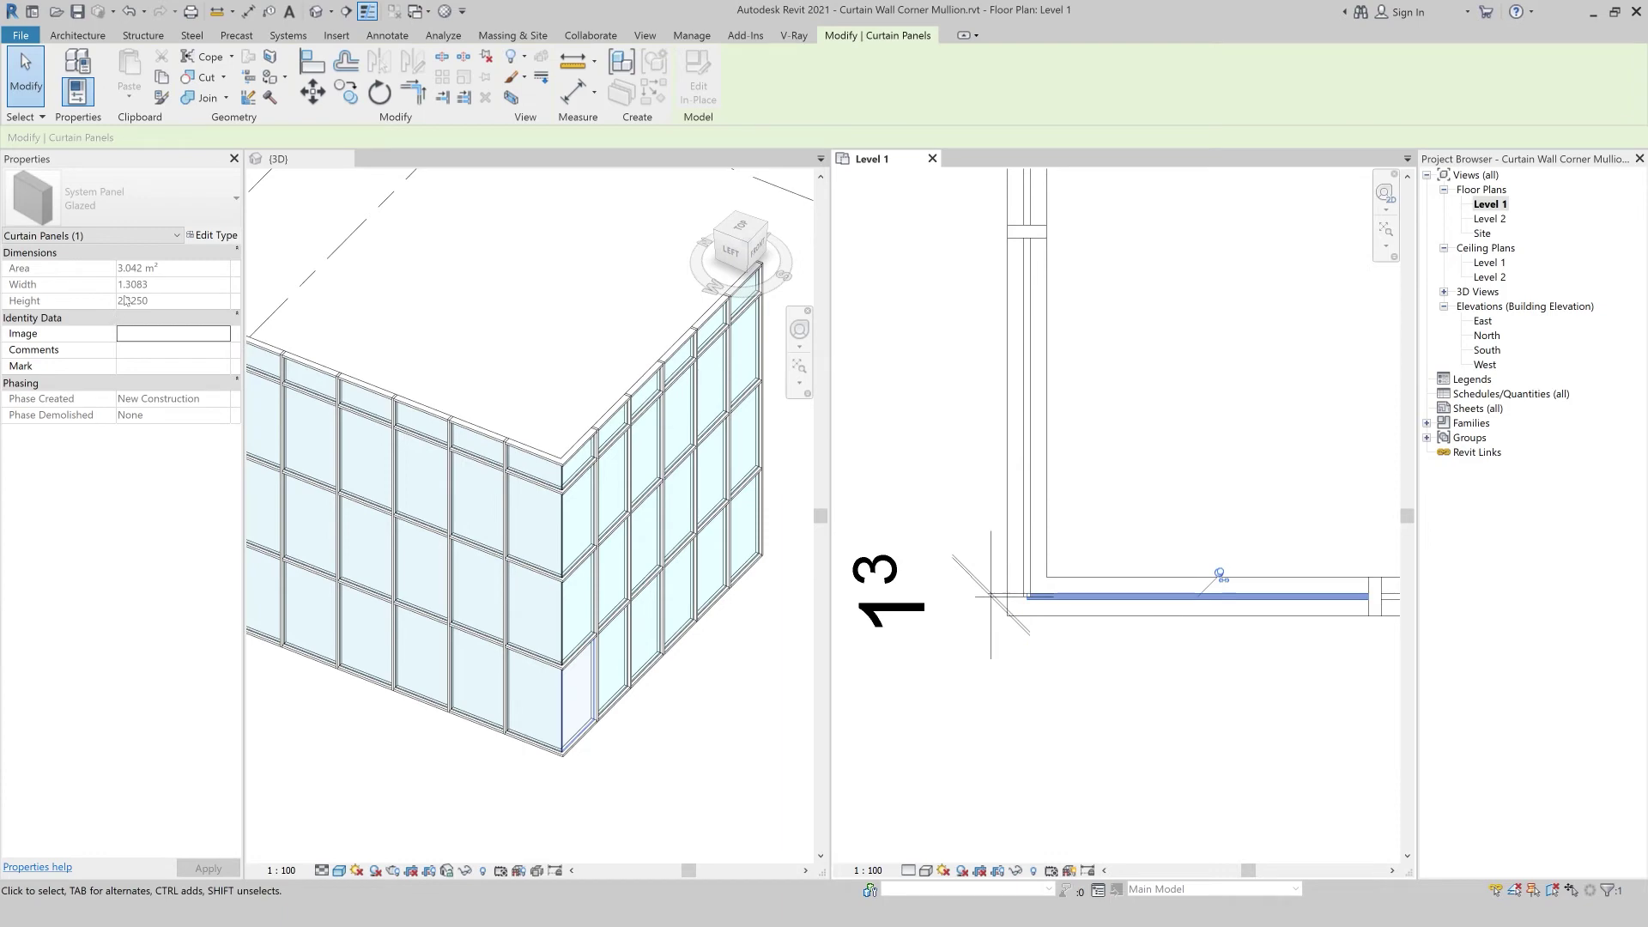
- Set the Glazed System Panel type Offset to -0.0125
click(212, 235)
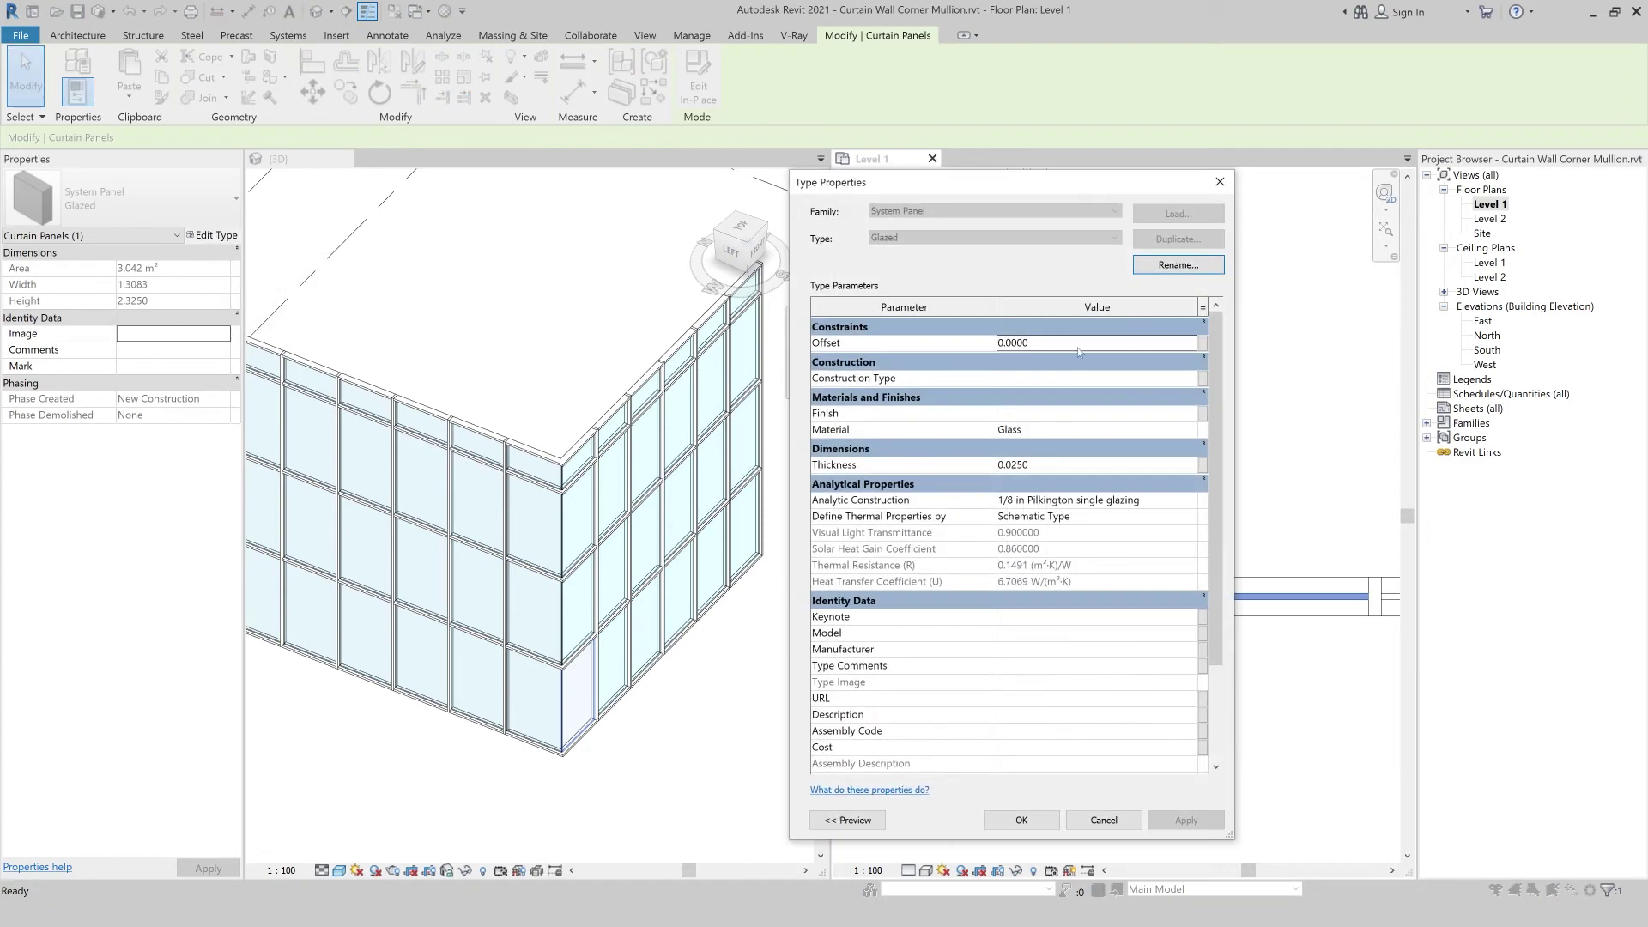
drag(1013, 181, 907, 166)
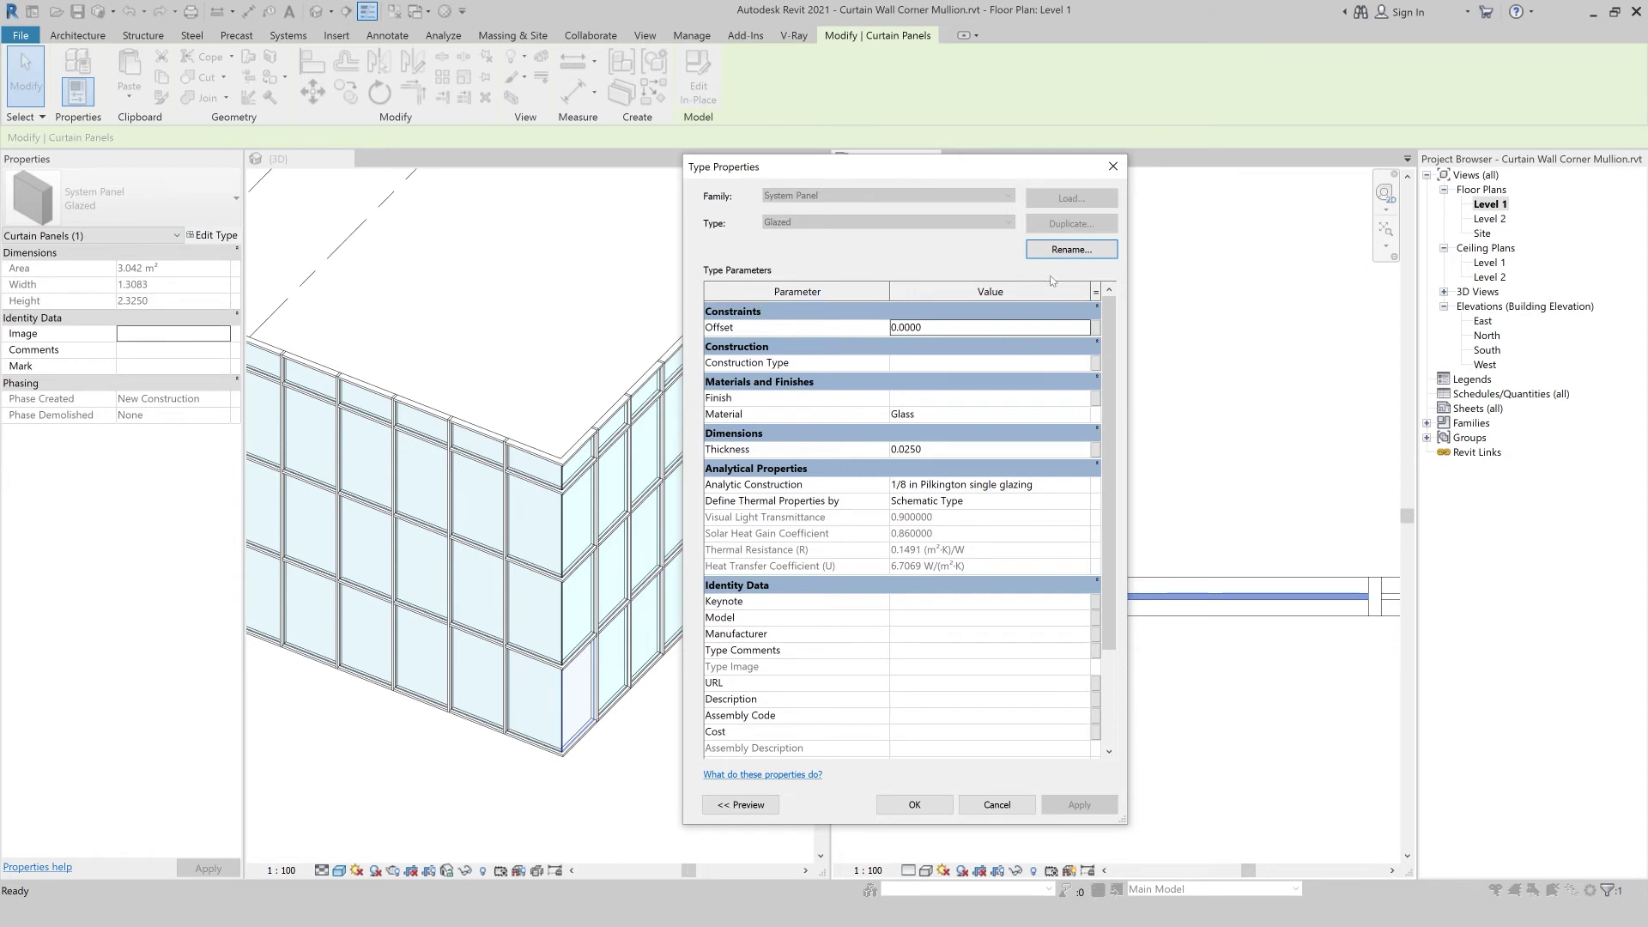
click(908, 326)
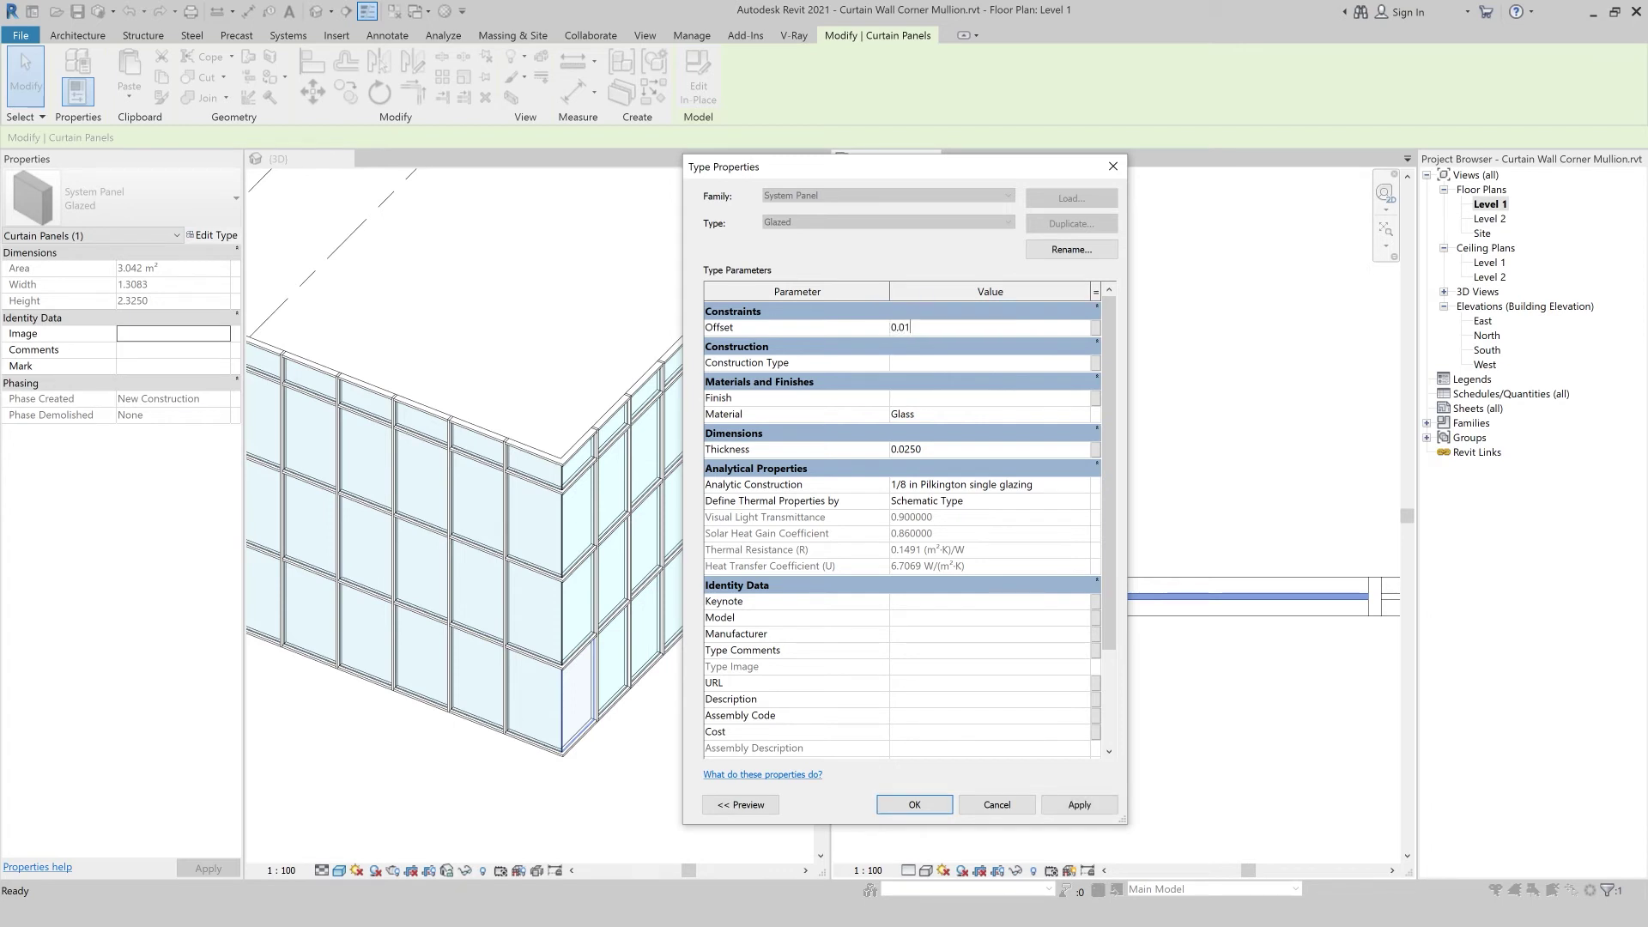
click(914, 804)
click(1046, 753)
scroll(1039, 598, up, 1)
scroll(1060, 590, up, 1)
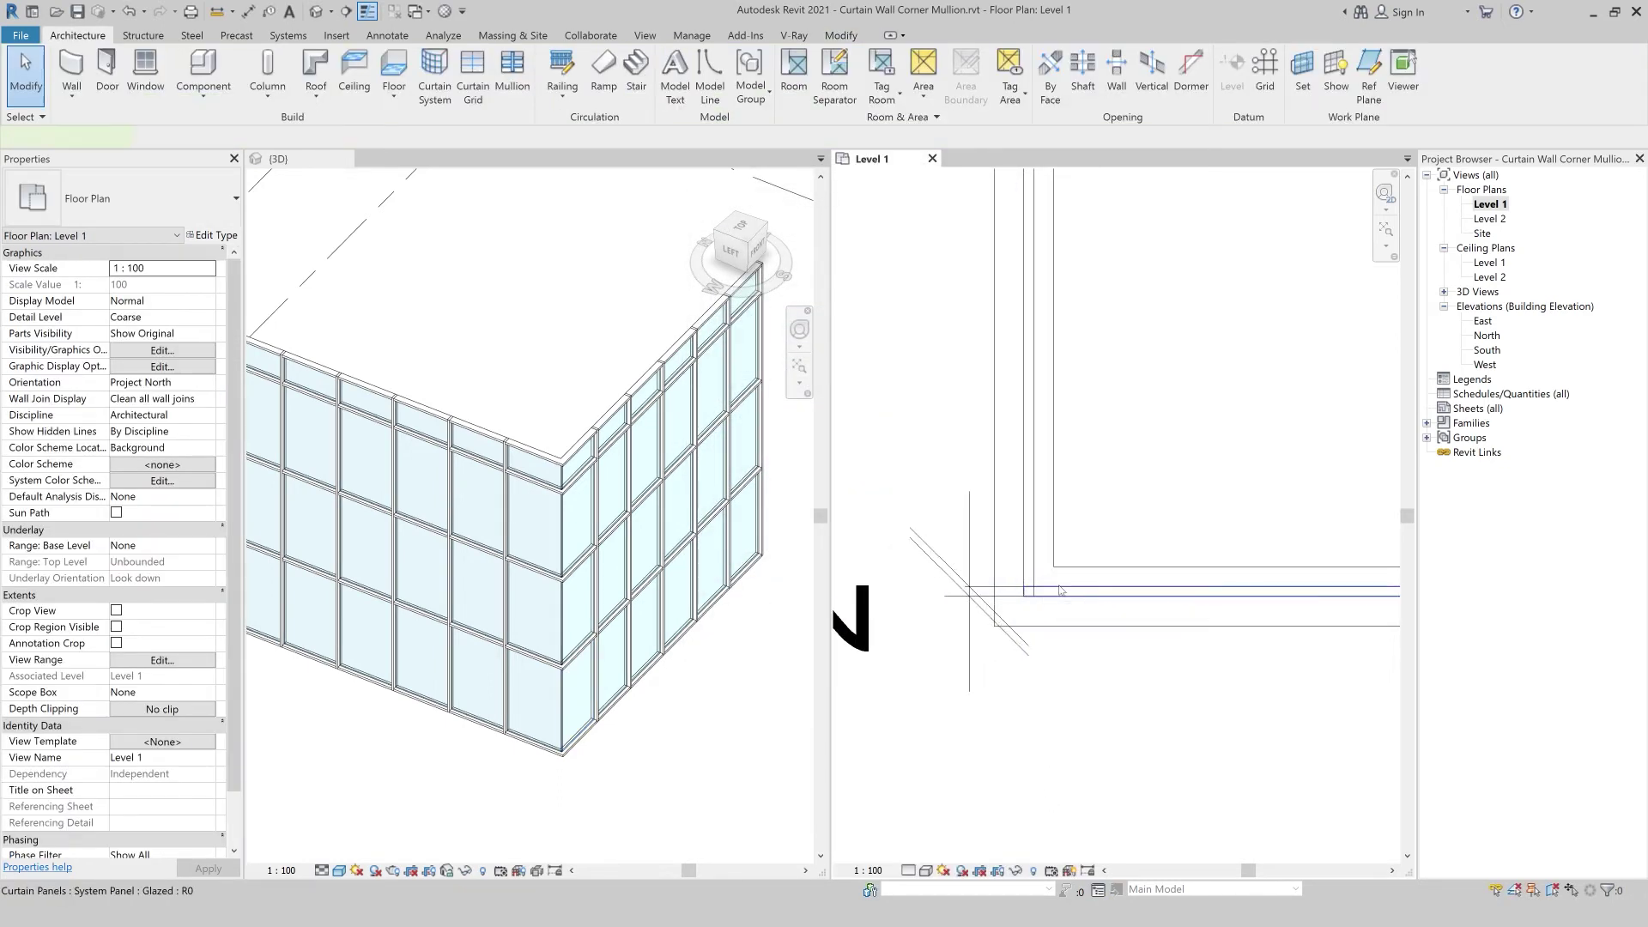
- Recheck the glazed panel type settings and delete the 13 corner dimension
click(1060, 590)
click(214, 235)
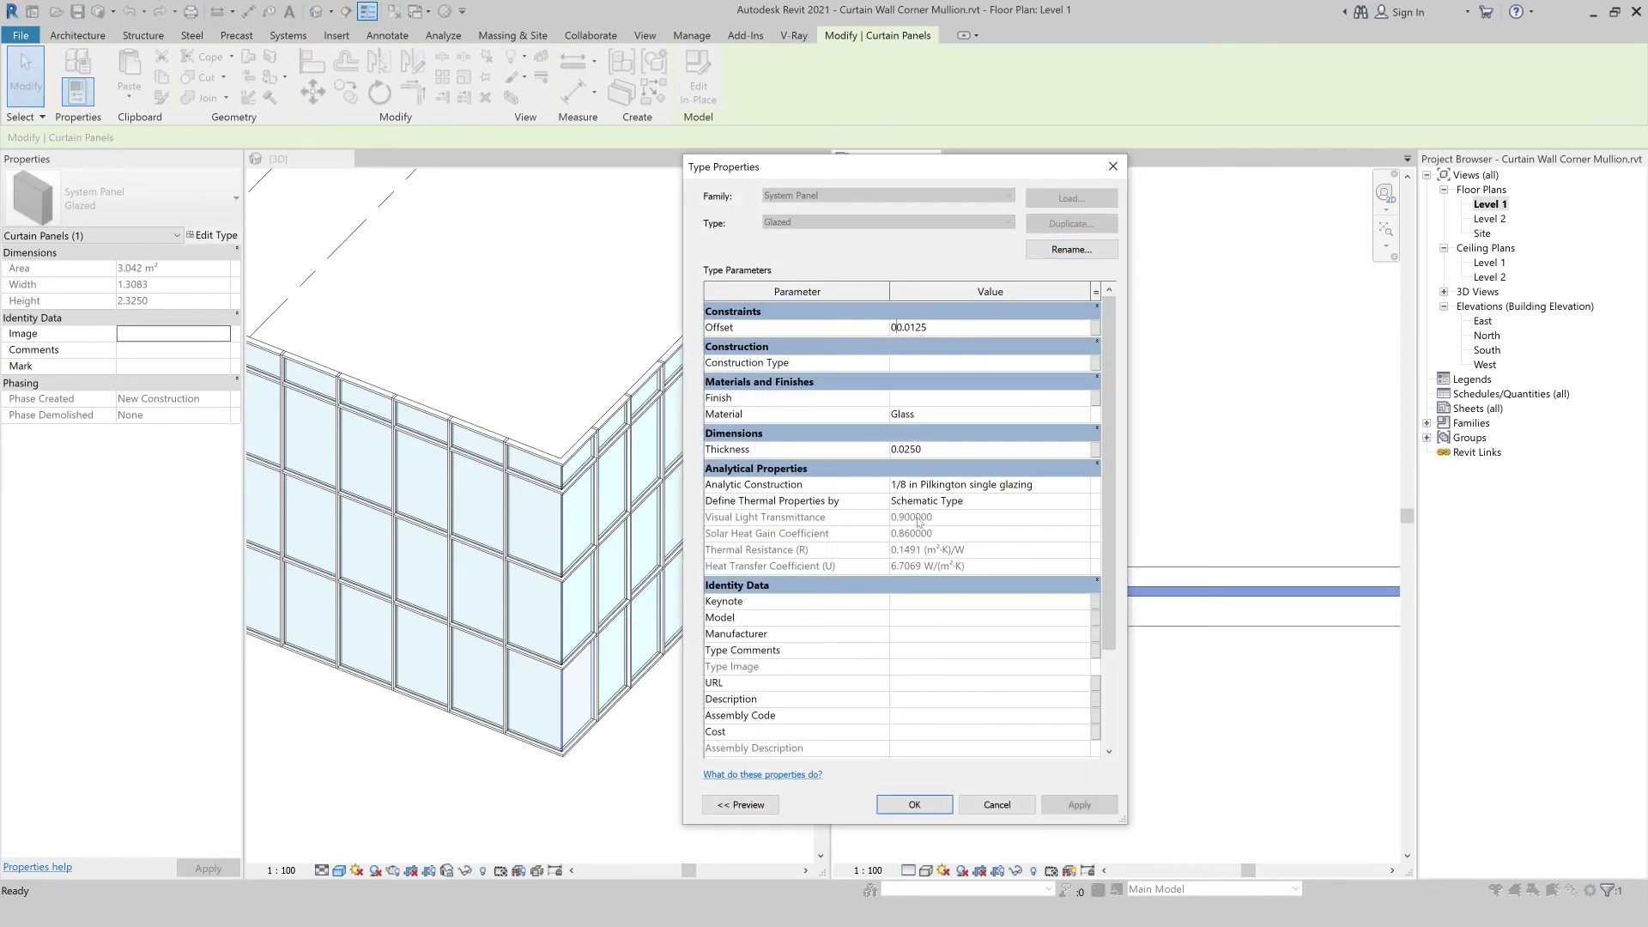
click(914, 804)
click(1067, 783)
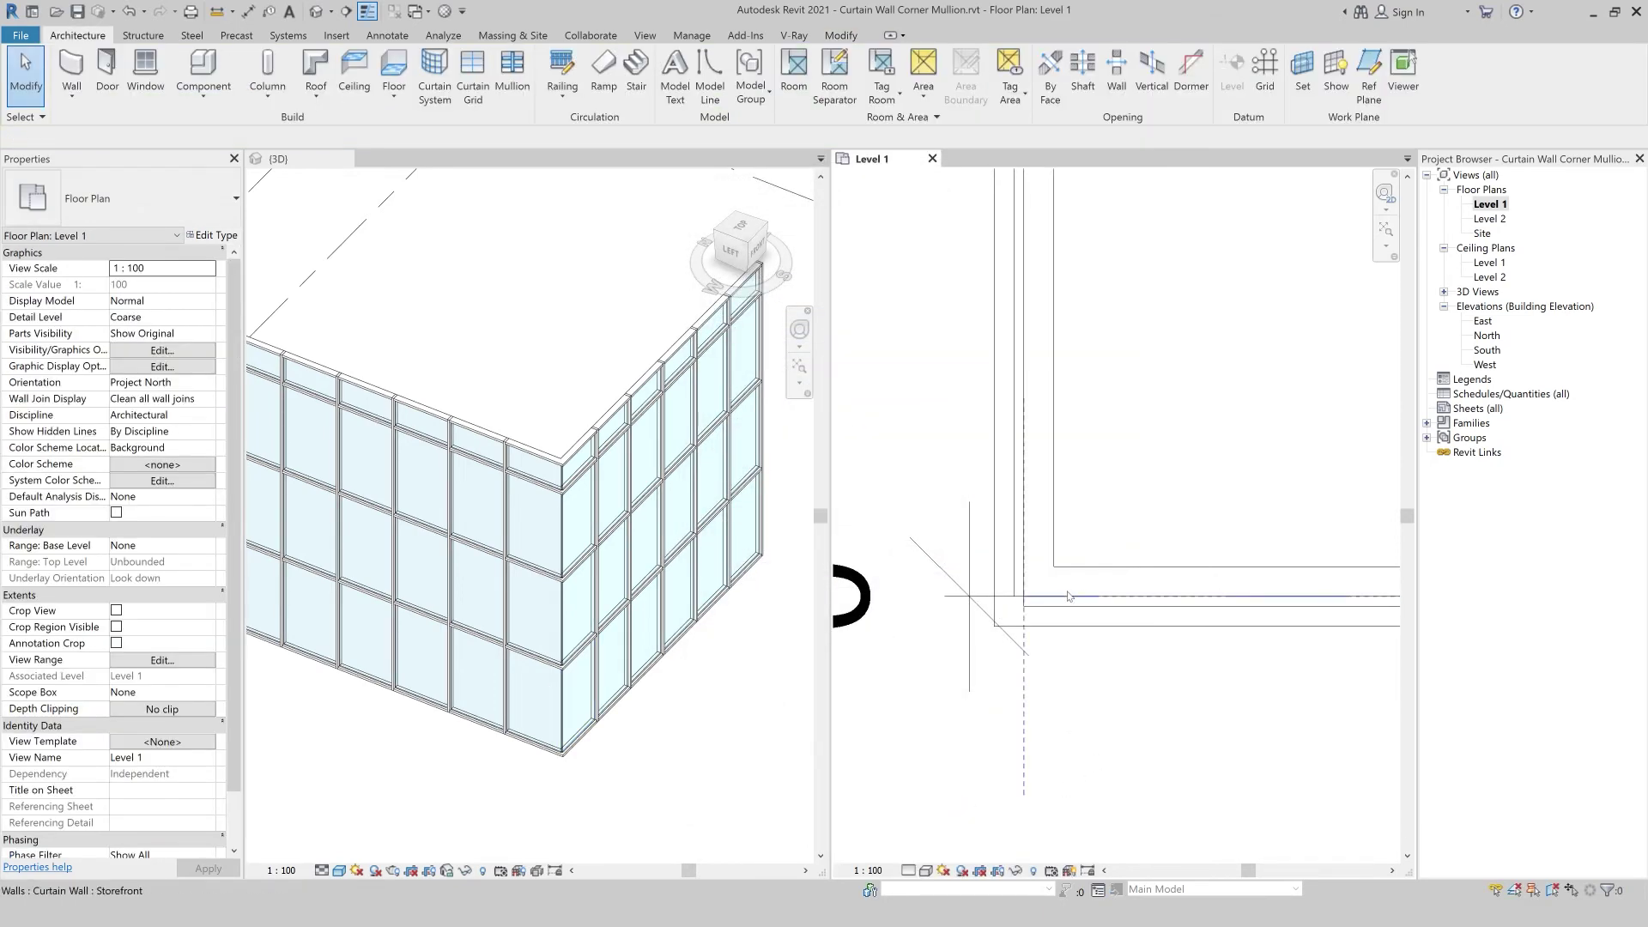
click(974, 639)
key(Delete)
scroll(1015, 491, up, 2)
scroll(1014, 491, up, 2)
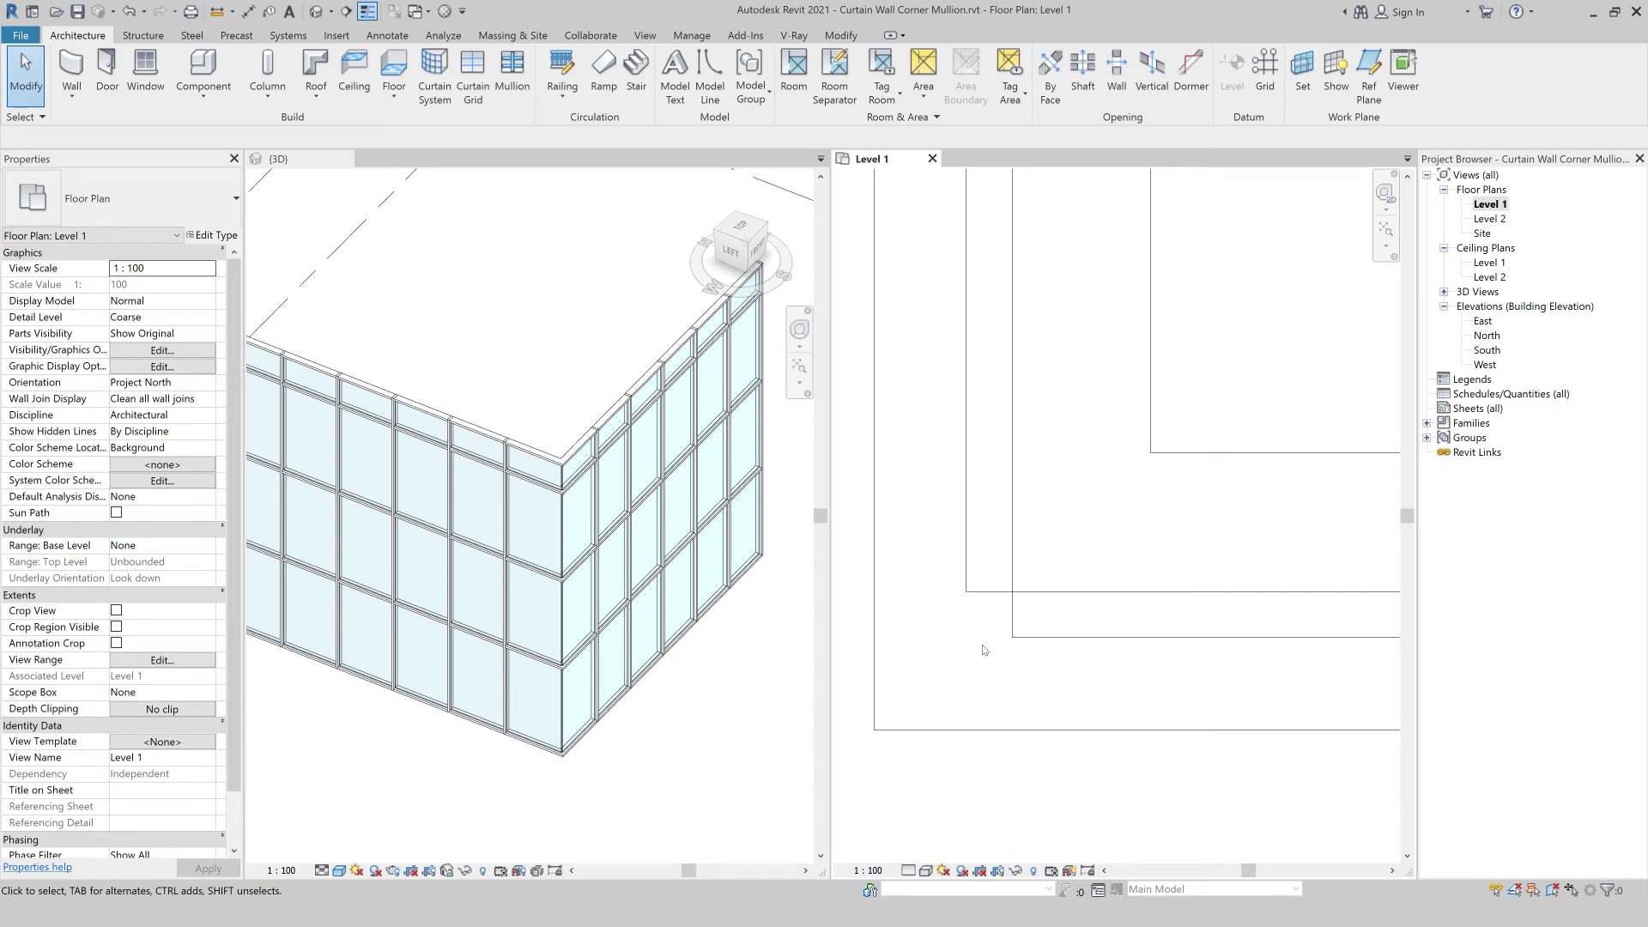
- Zoom out in the Level 1 plan and window-select the L-shaped wall corner with its mullions
scroll(984, 649, up, 2)
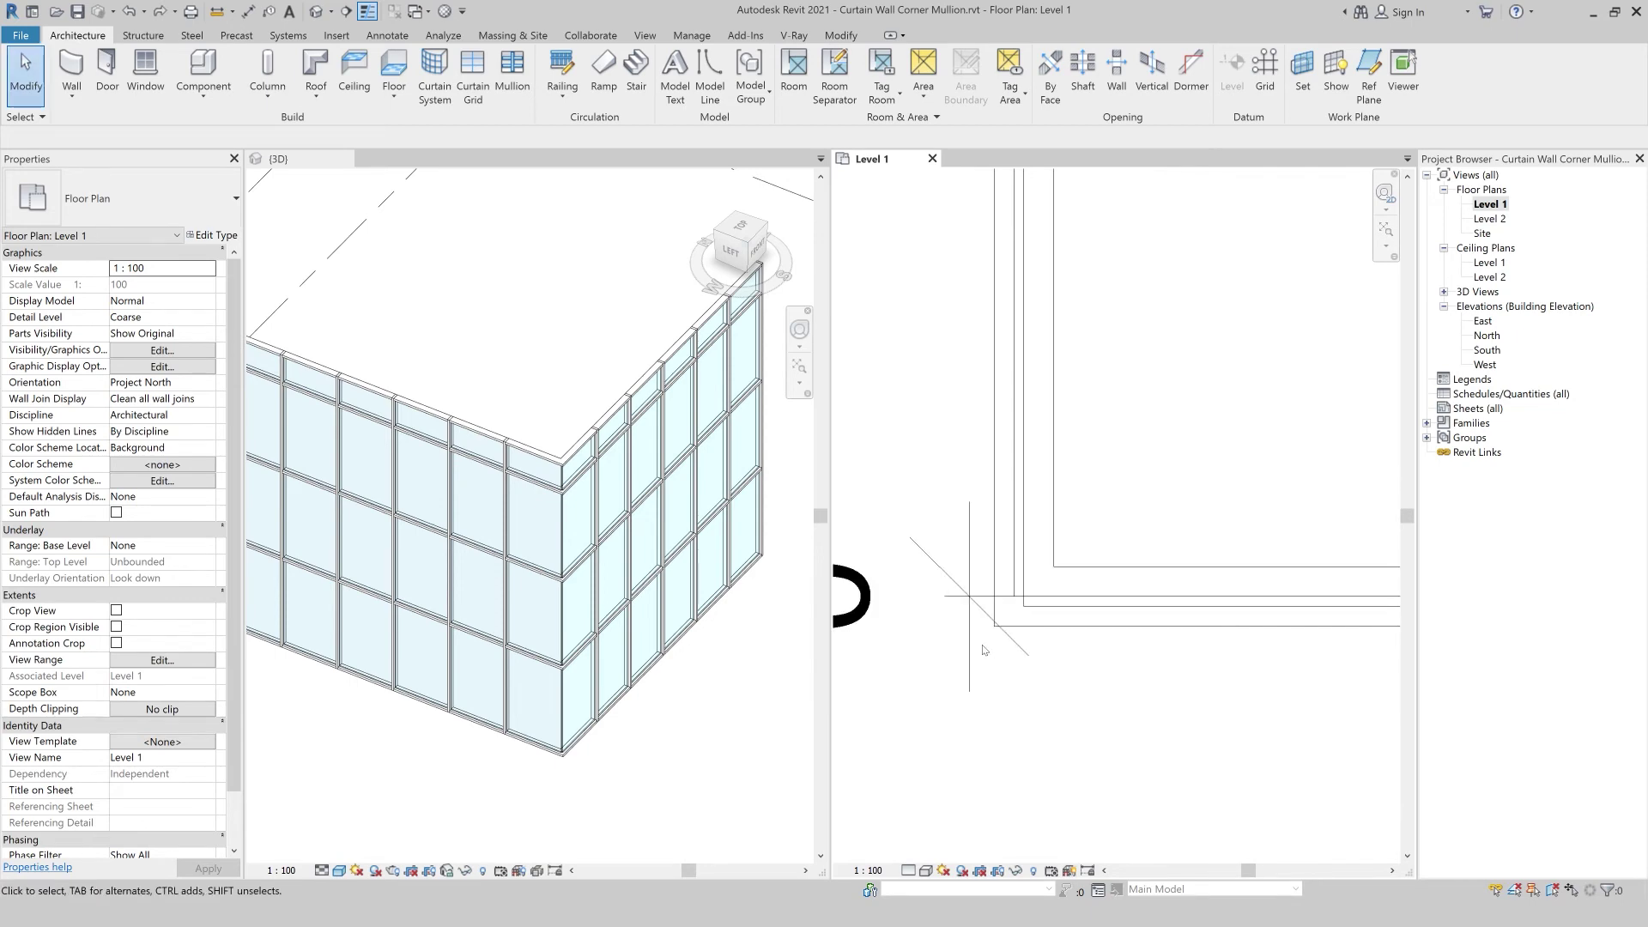
scroll(994, 632, up, 2)
scroll(993, 633, down, 3)
scroll(979, 642, down, 1)
scroll(978, 642, down, 1)
scroll(996, 635, down, 2)
scroll(1013, 628, down, 2)
scroll(1033, 621, down, 2)
scroll(1033, 621, down, 1)
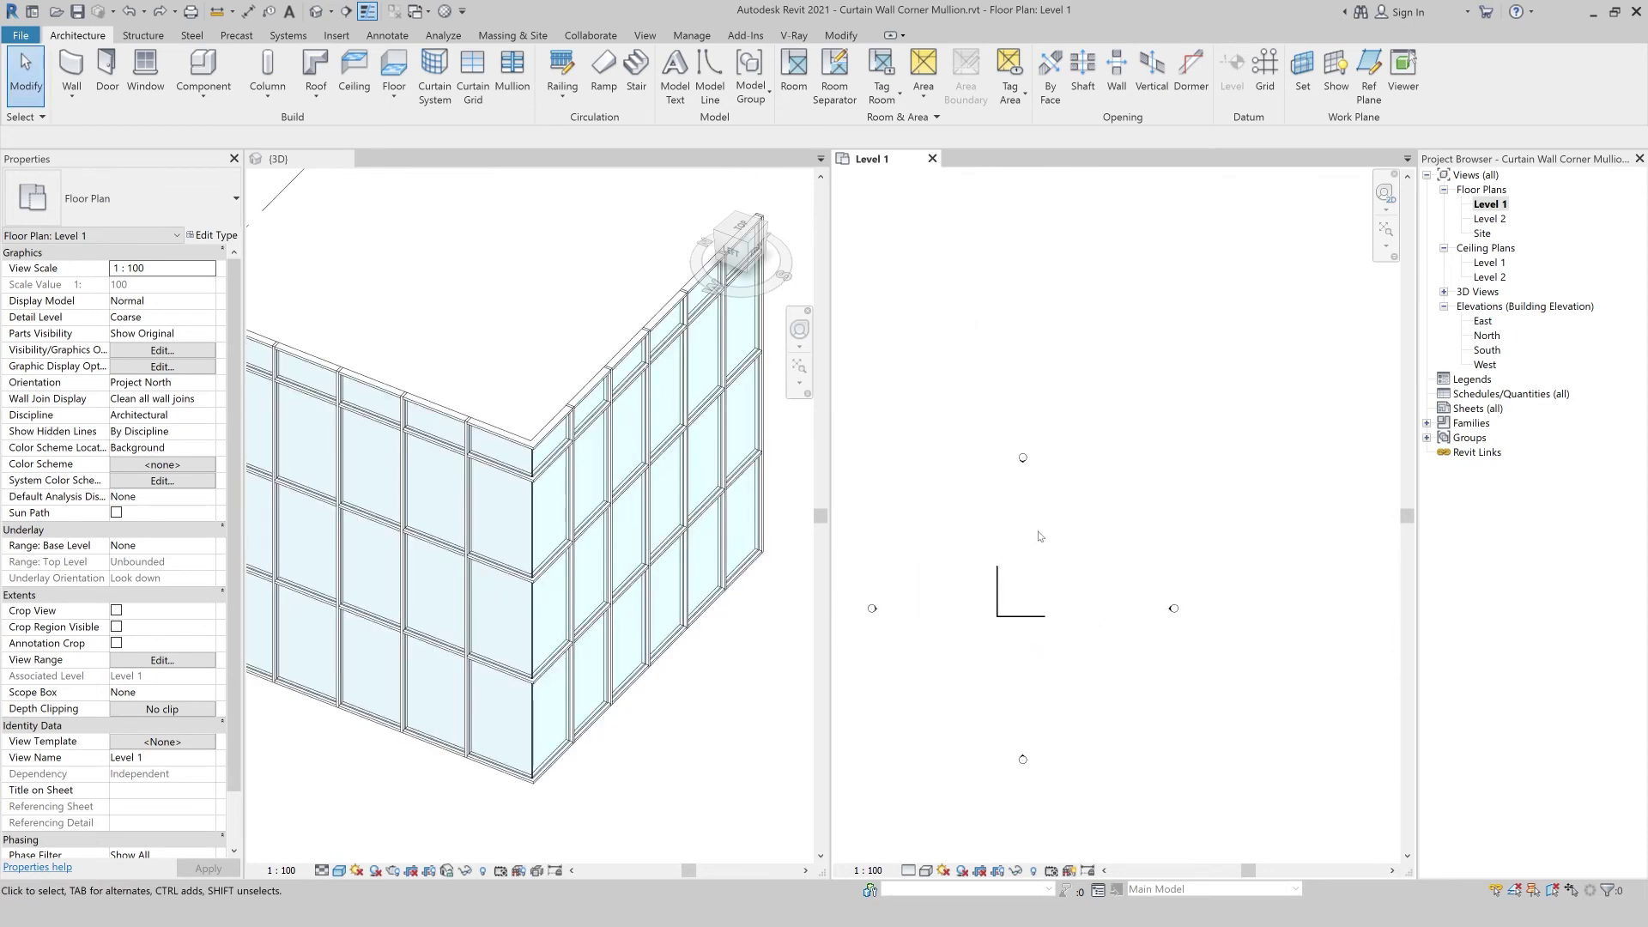
mouse_move(944, 532)
mouse_down()
mouse_move(1082, 662)
mouse_move(974, 531)
mouse_up()
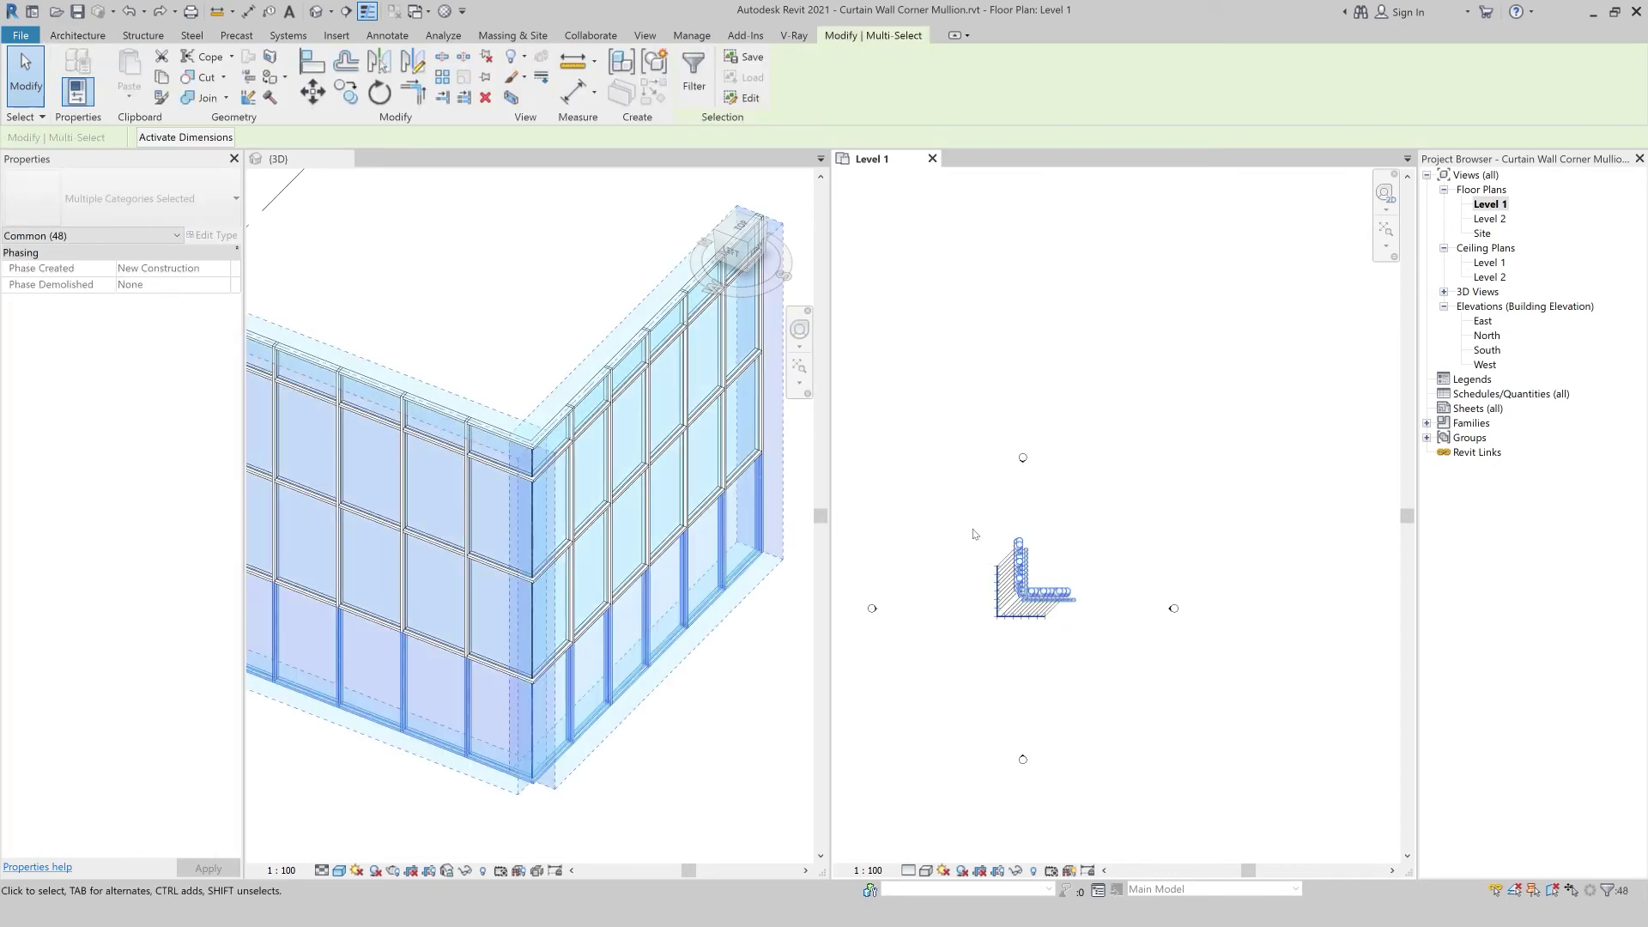
- Delete the old wall corner and draw a rectangular loop of storefront curtain walls (WA)
key(Delete)
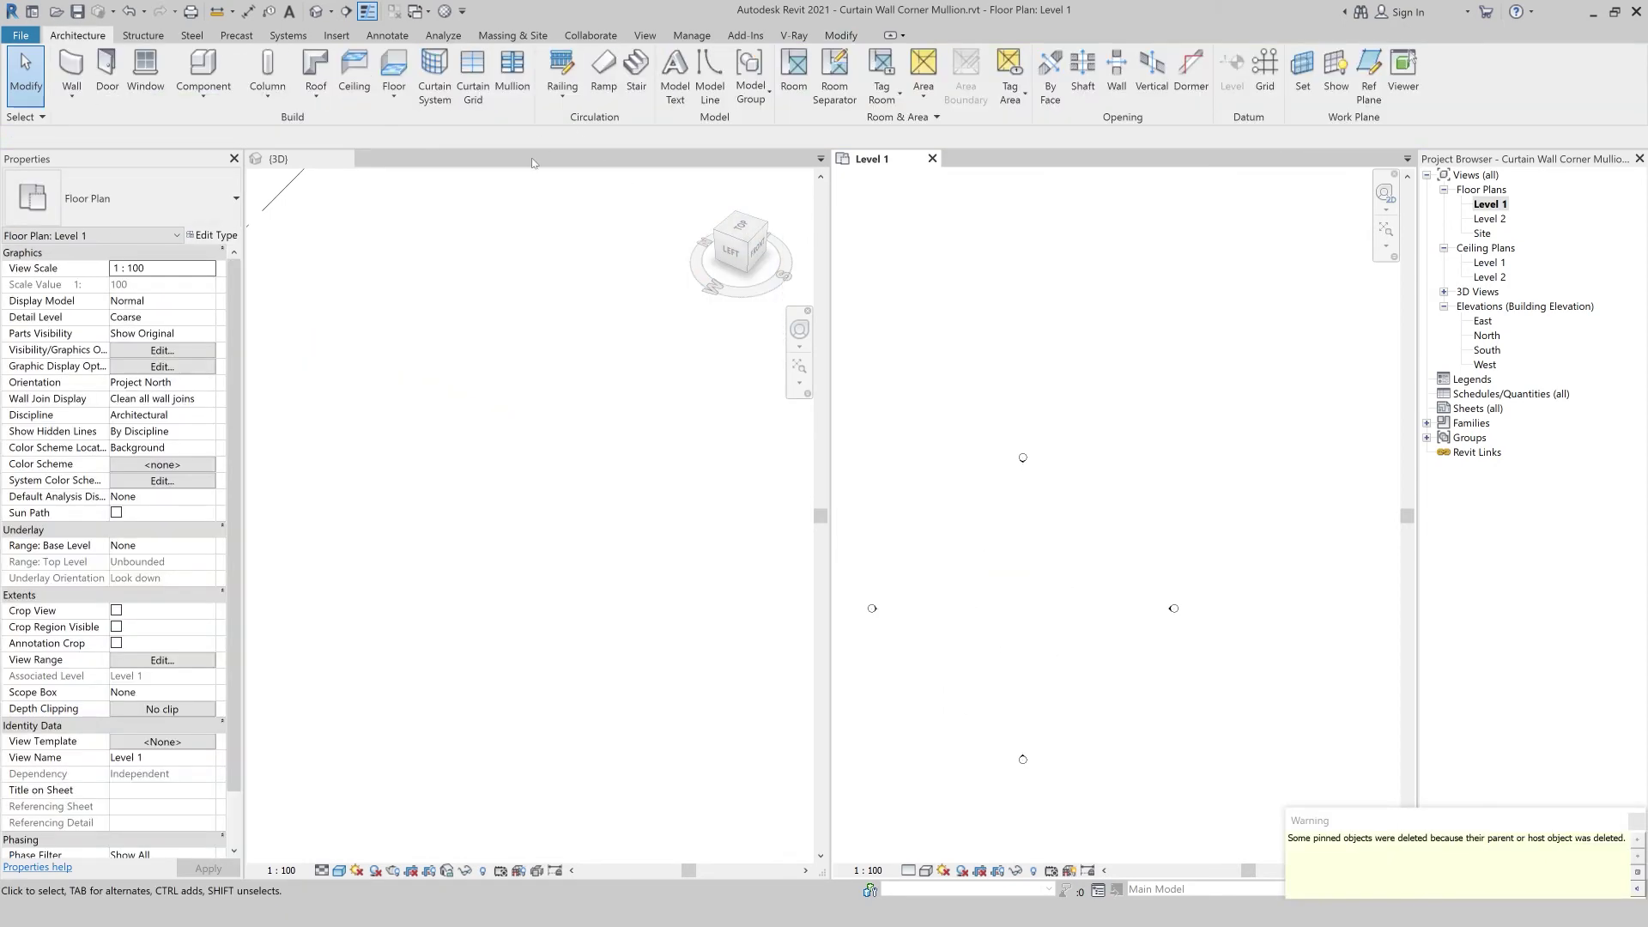
key(a)
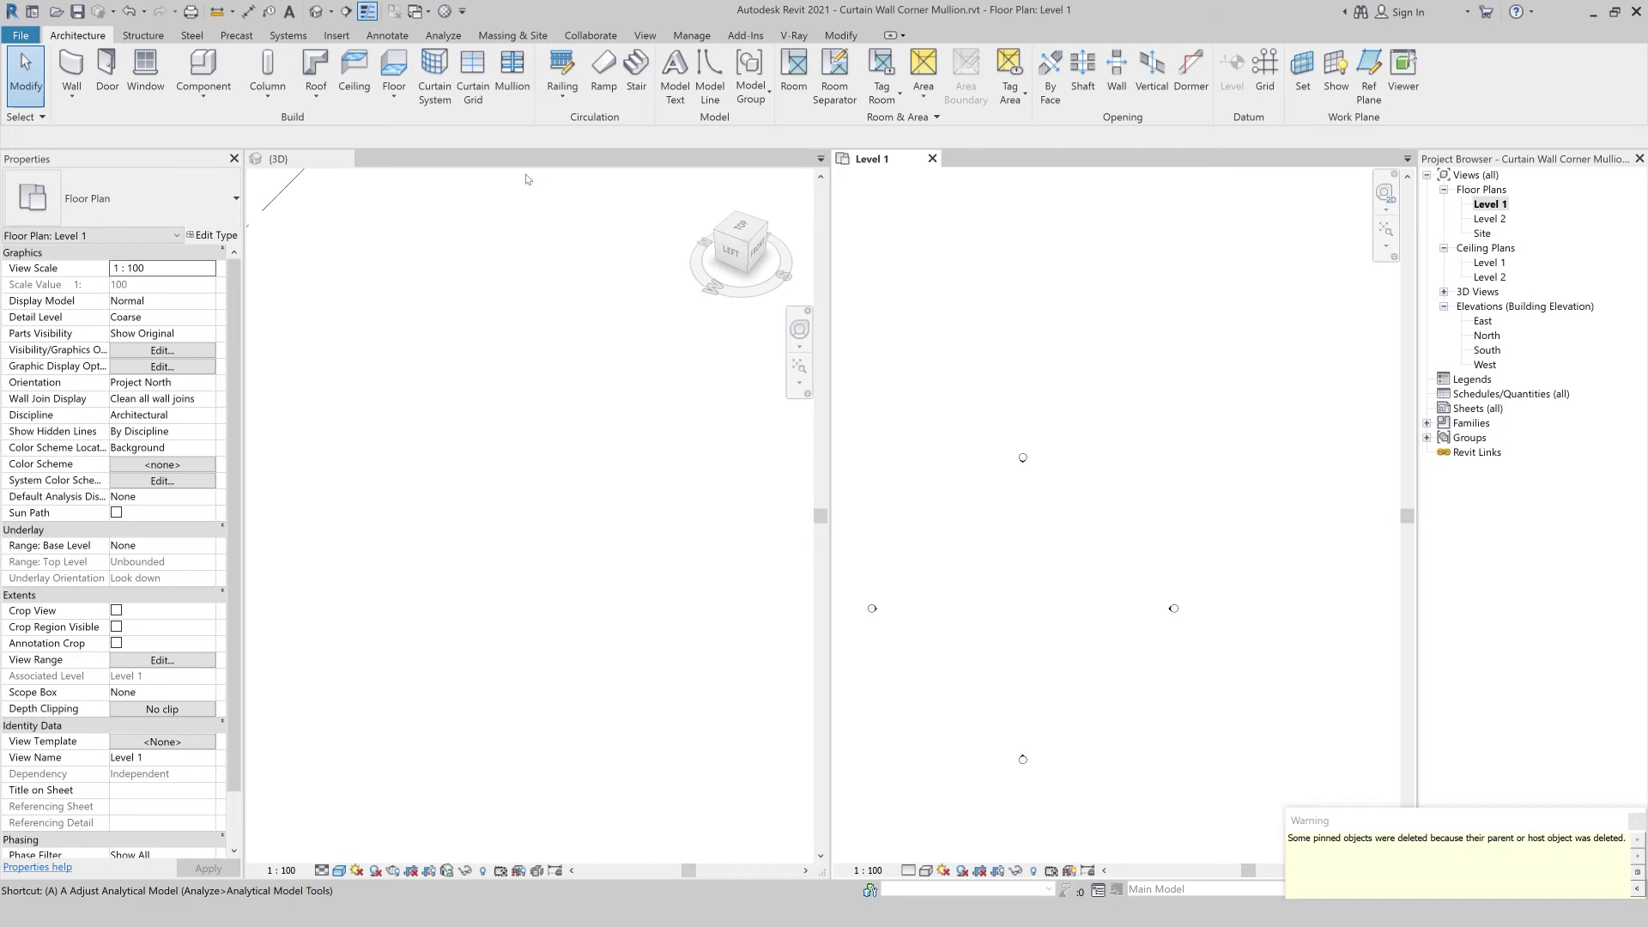
key(w)
key(a)
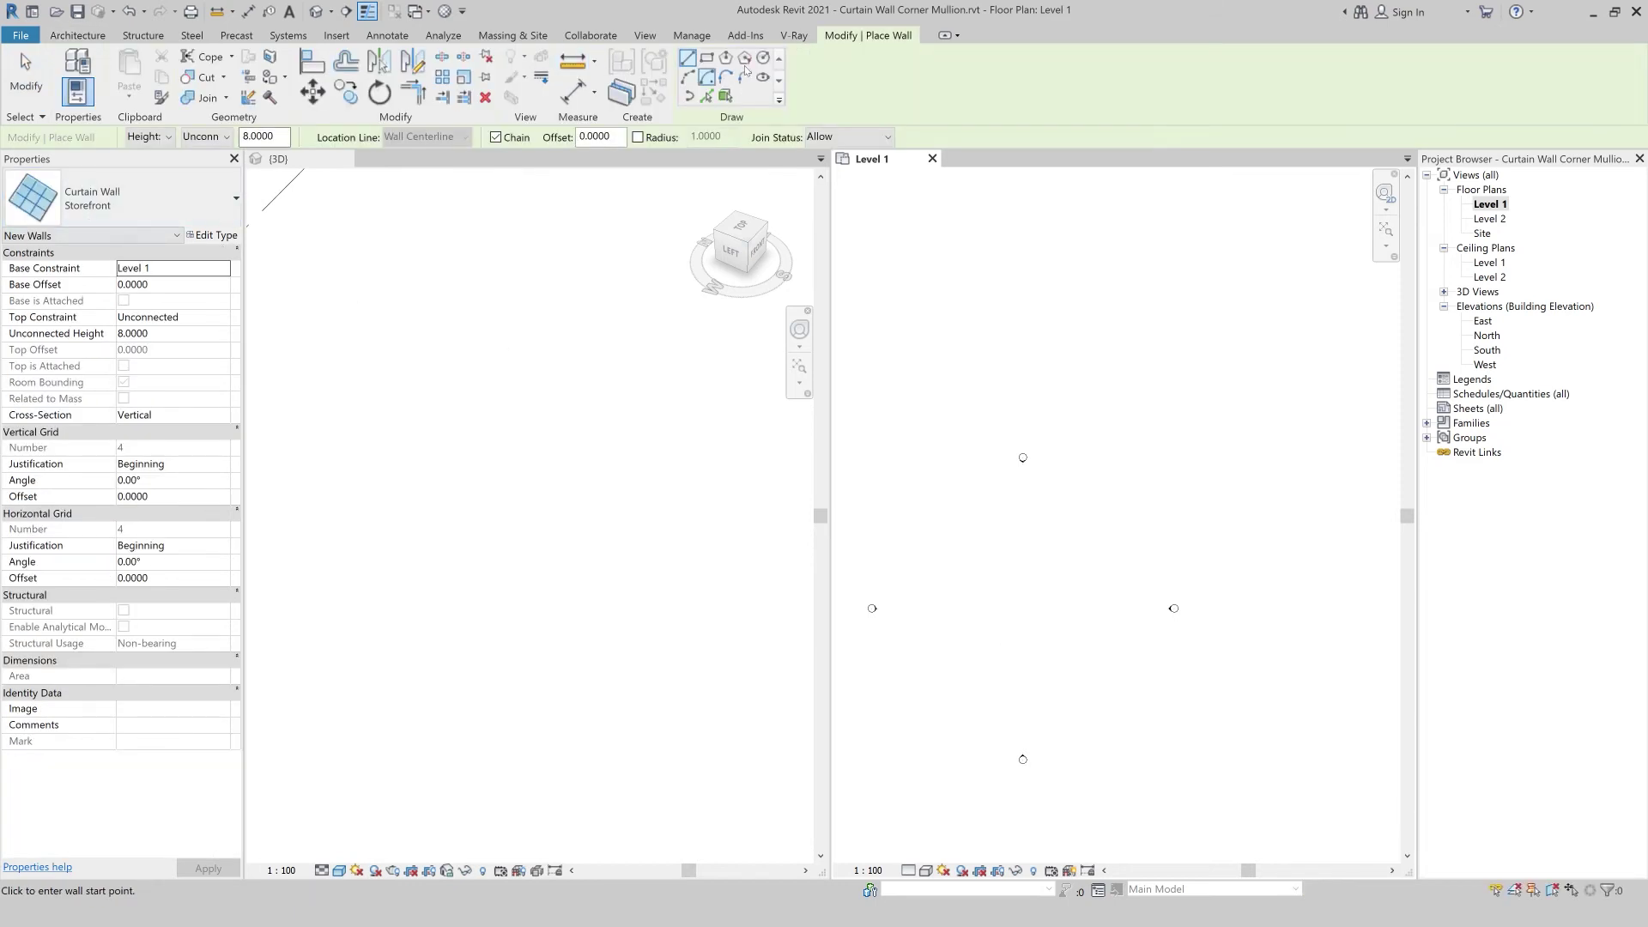
click(706, 58)
click(995, 592)
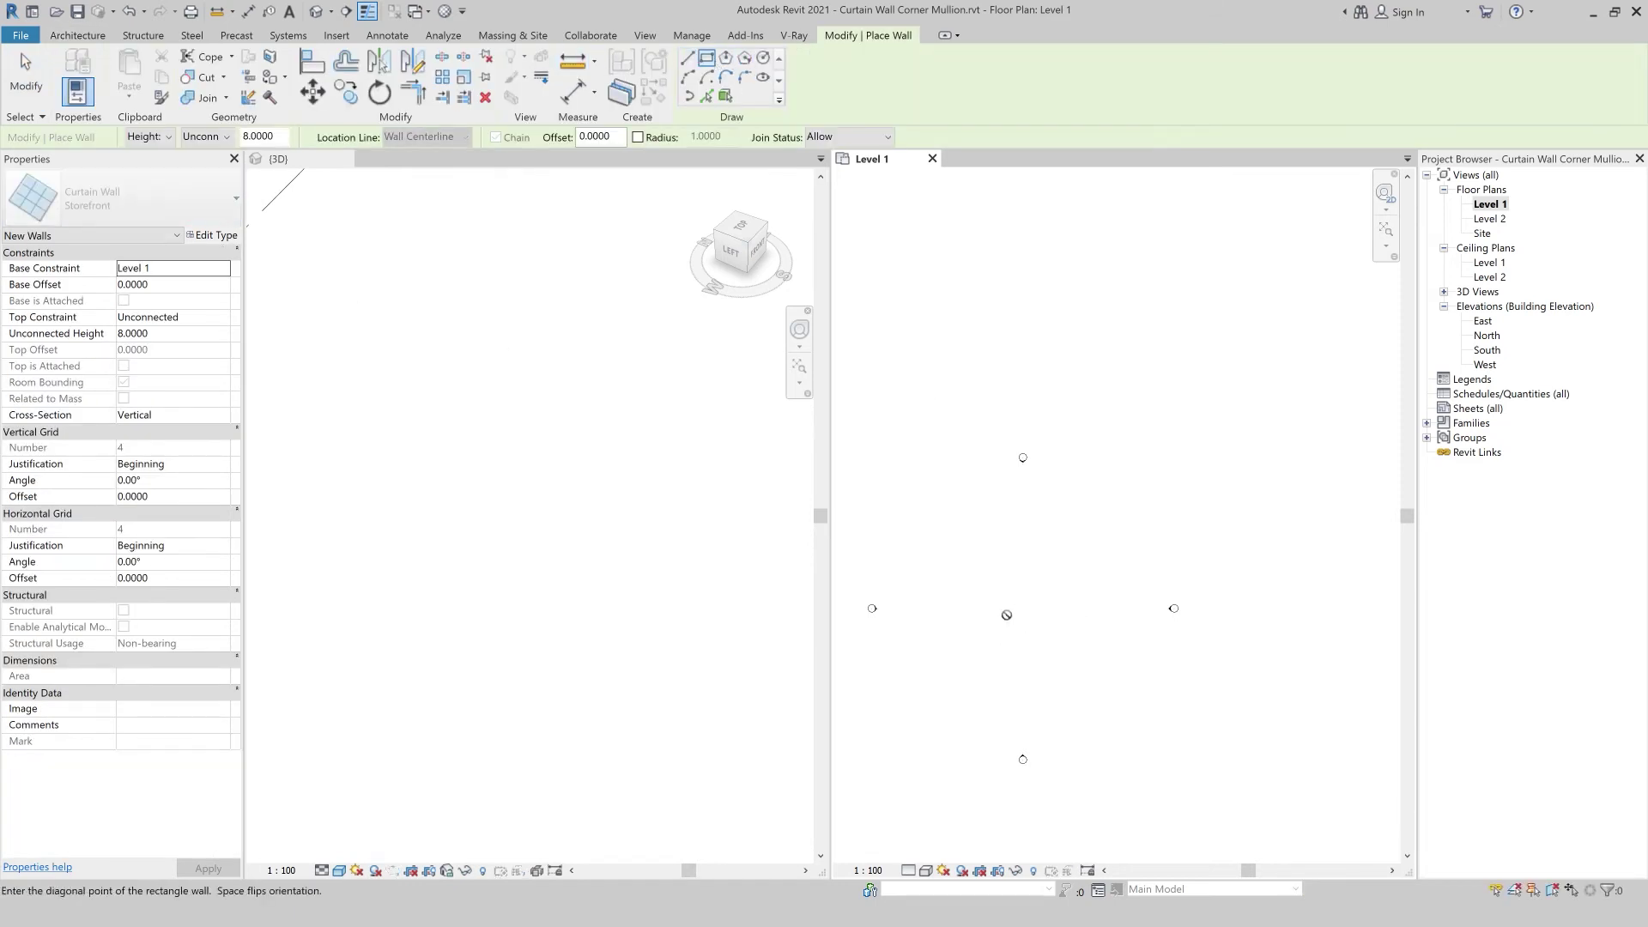
click(1070, 646)
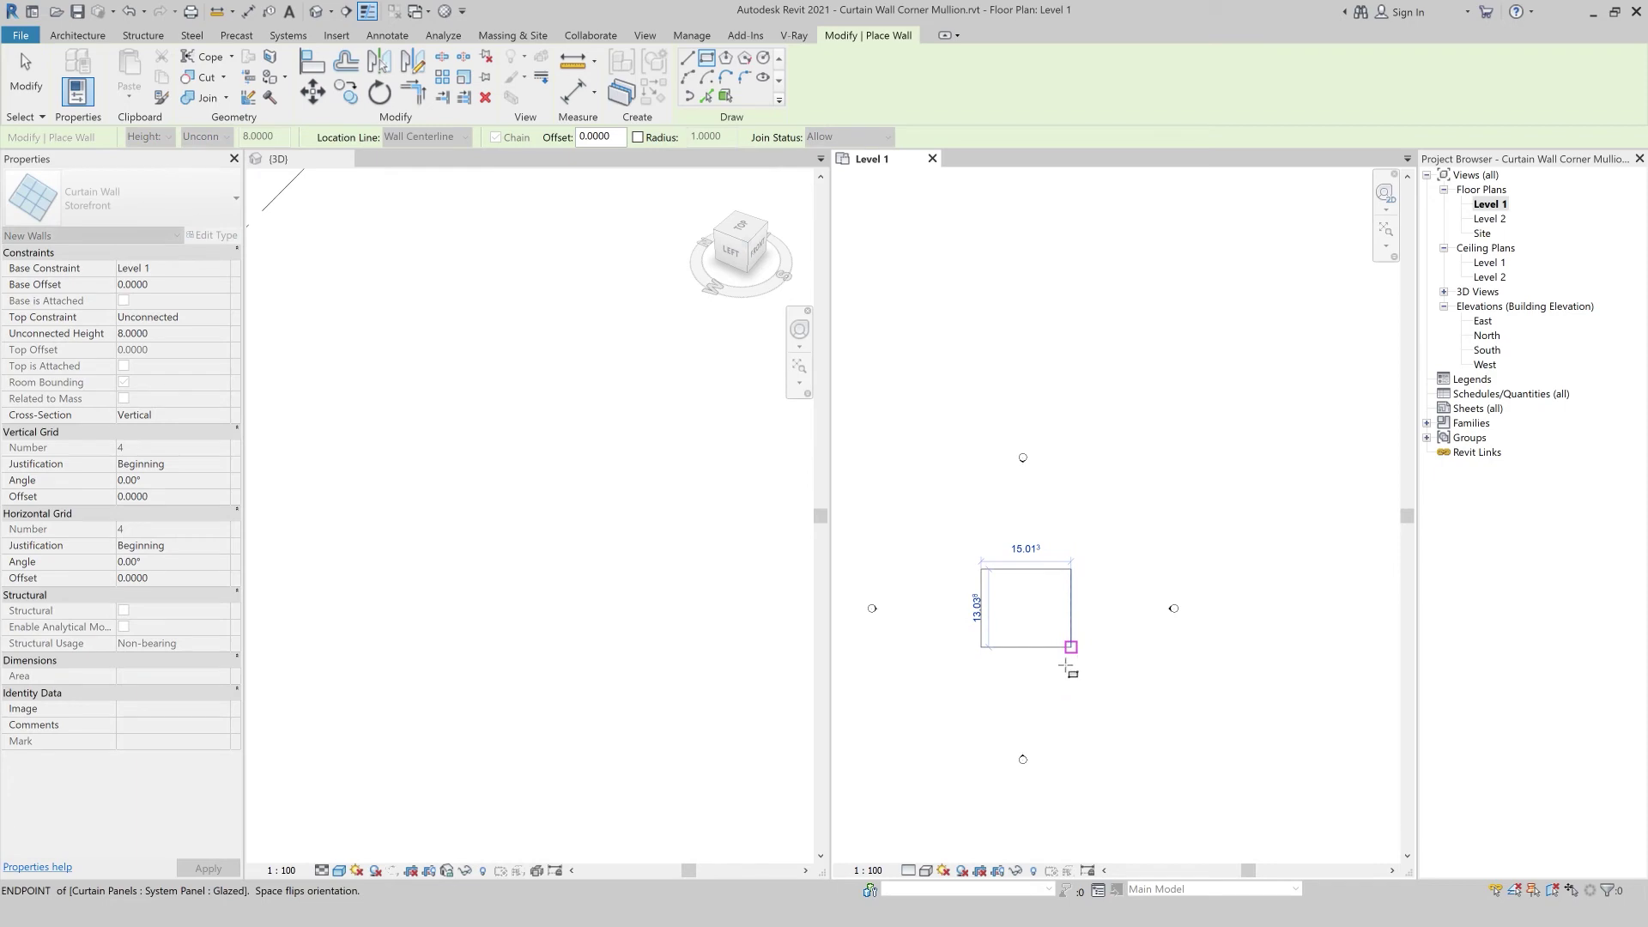
scroll(1041, 655, up, 2)
key(Escape)
key(Escape)
- Set the rectangle's width and depth to 10 each, then widen the 3D view
click(1077, 601)
click(1017, 678)
text(10)
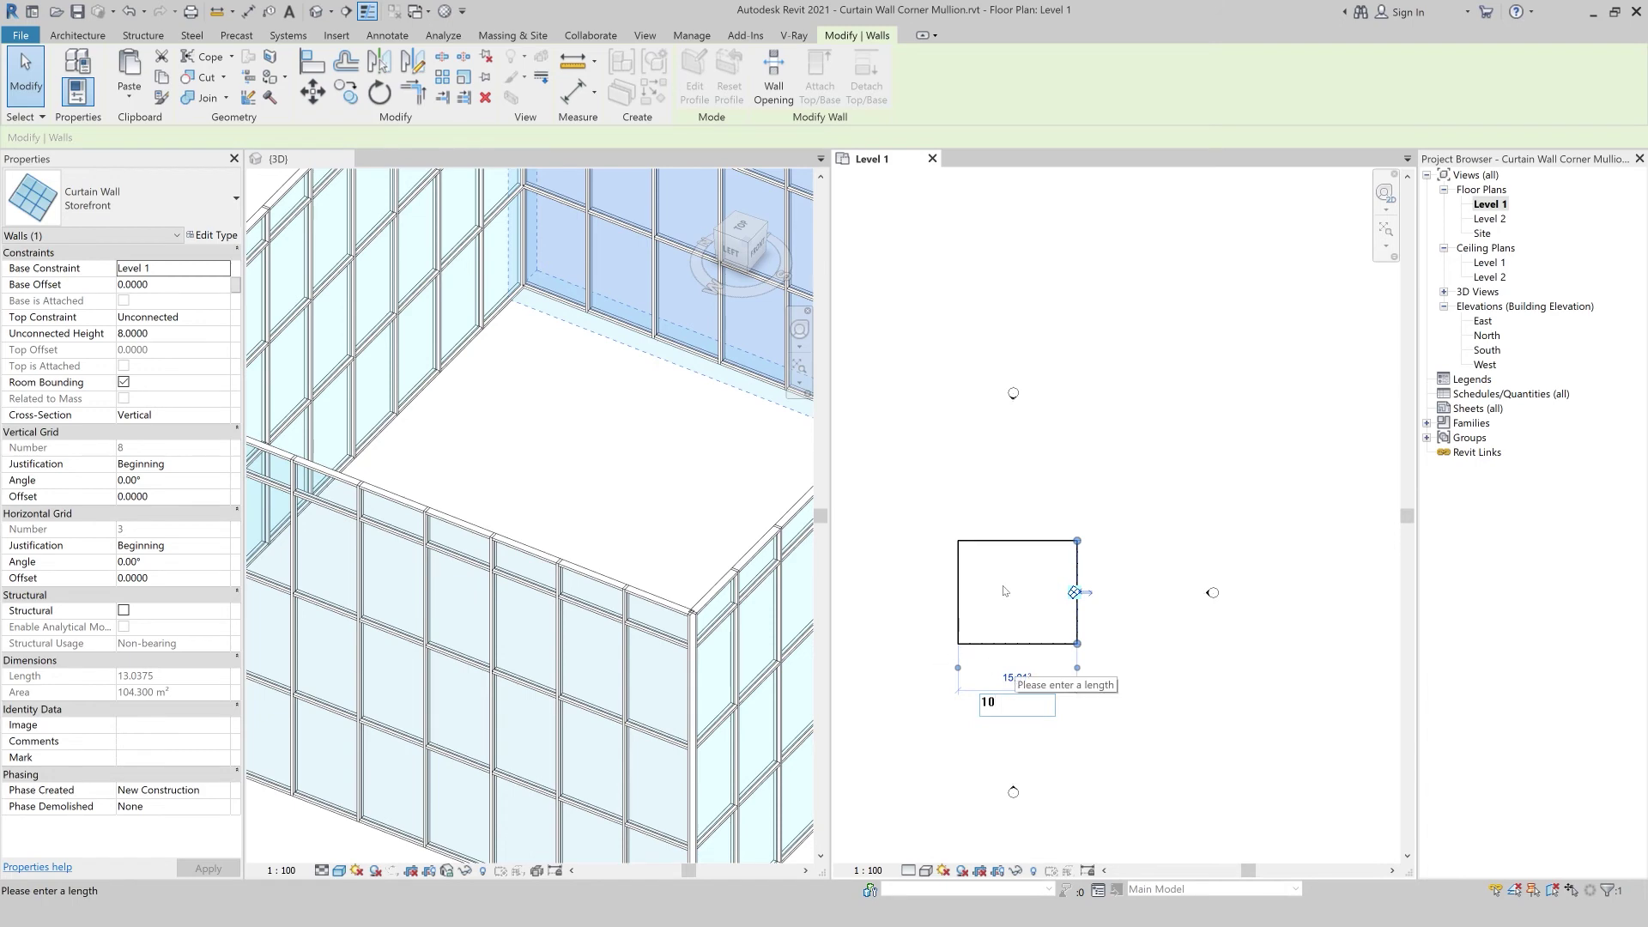
key(Return)
click(987, 644)
click(884, 590)
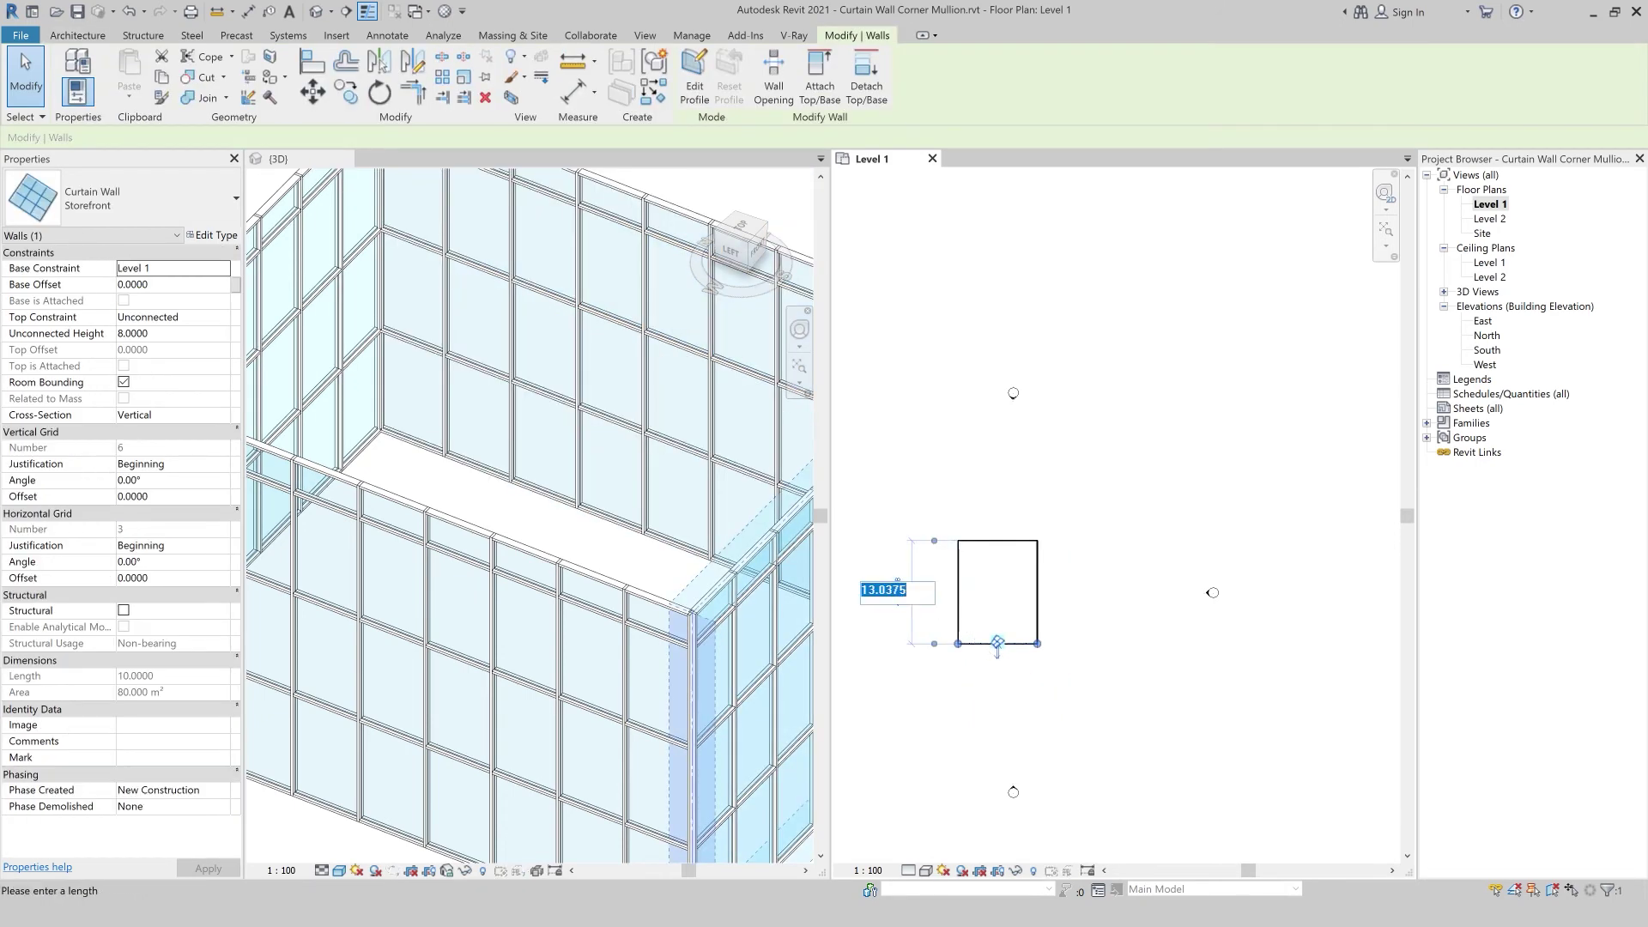
text(10)
key(Return)
key(Escape)
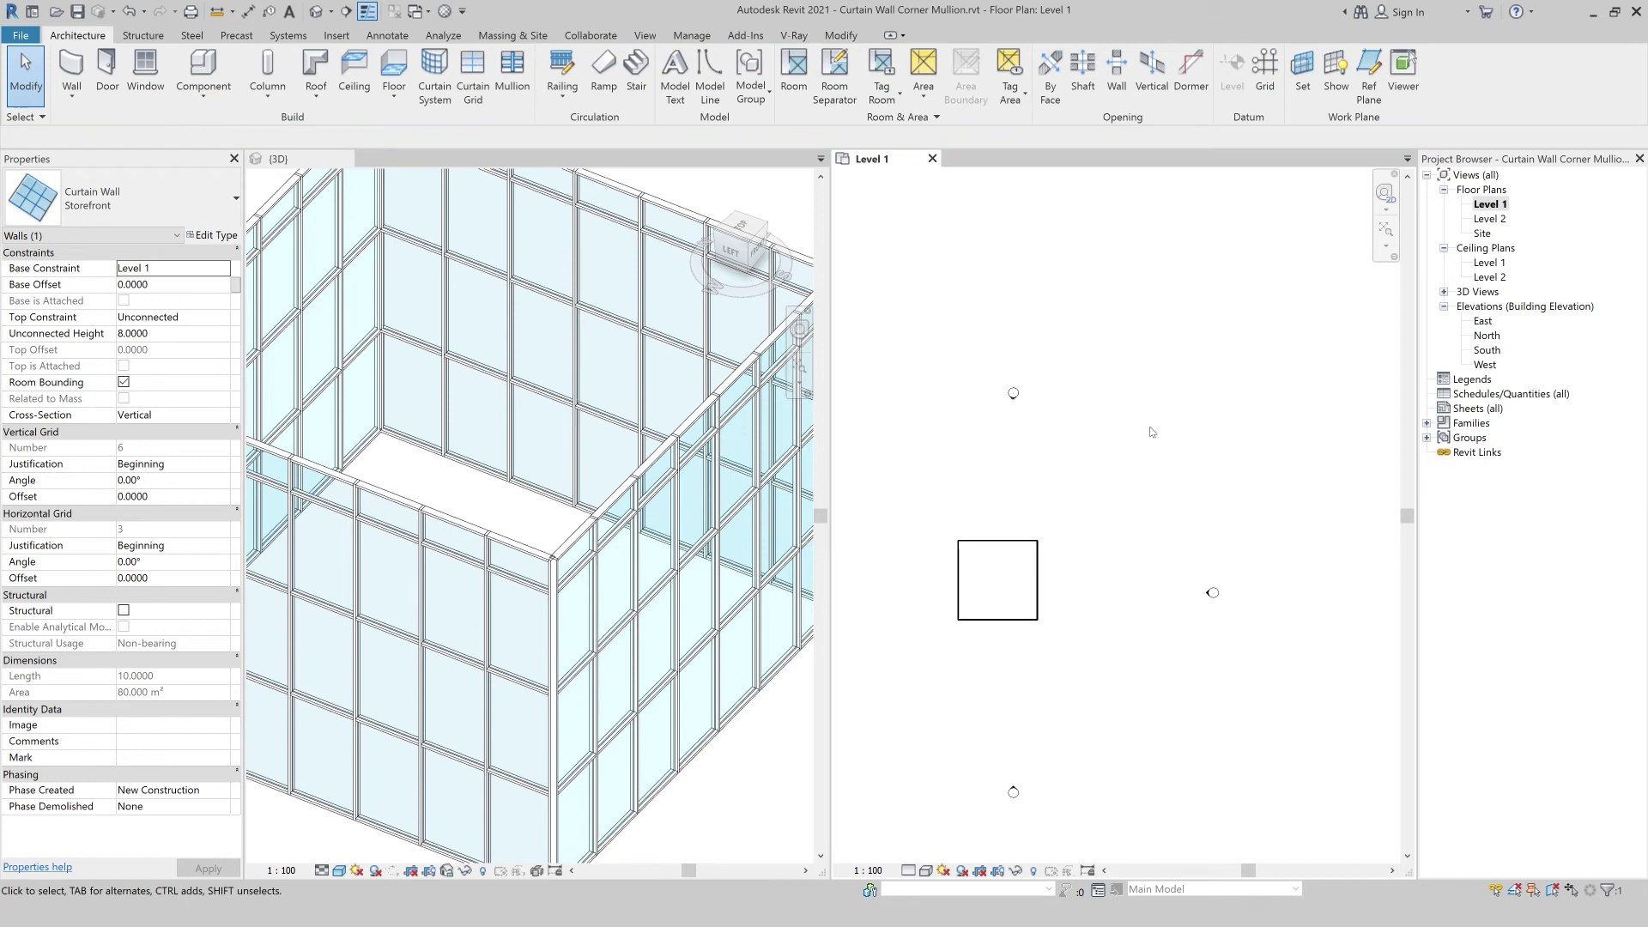
drag(836, 455, 1118, 455)
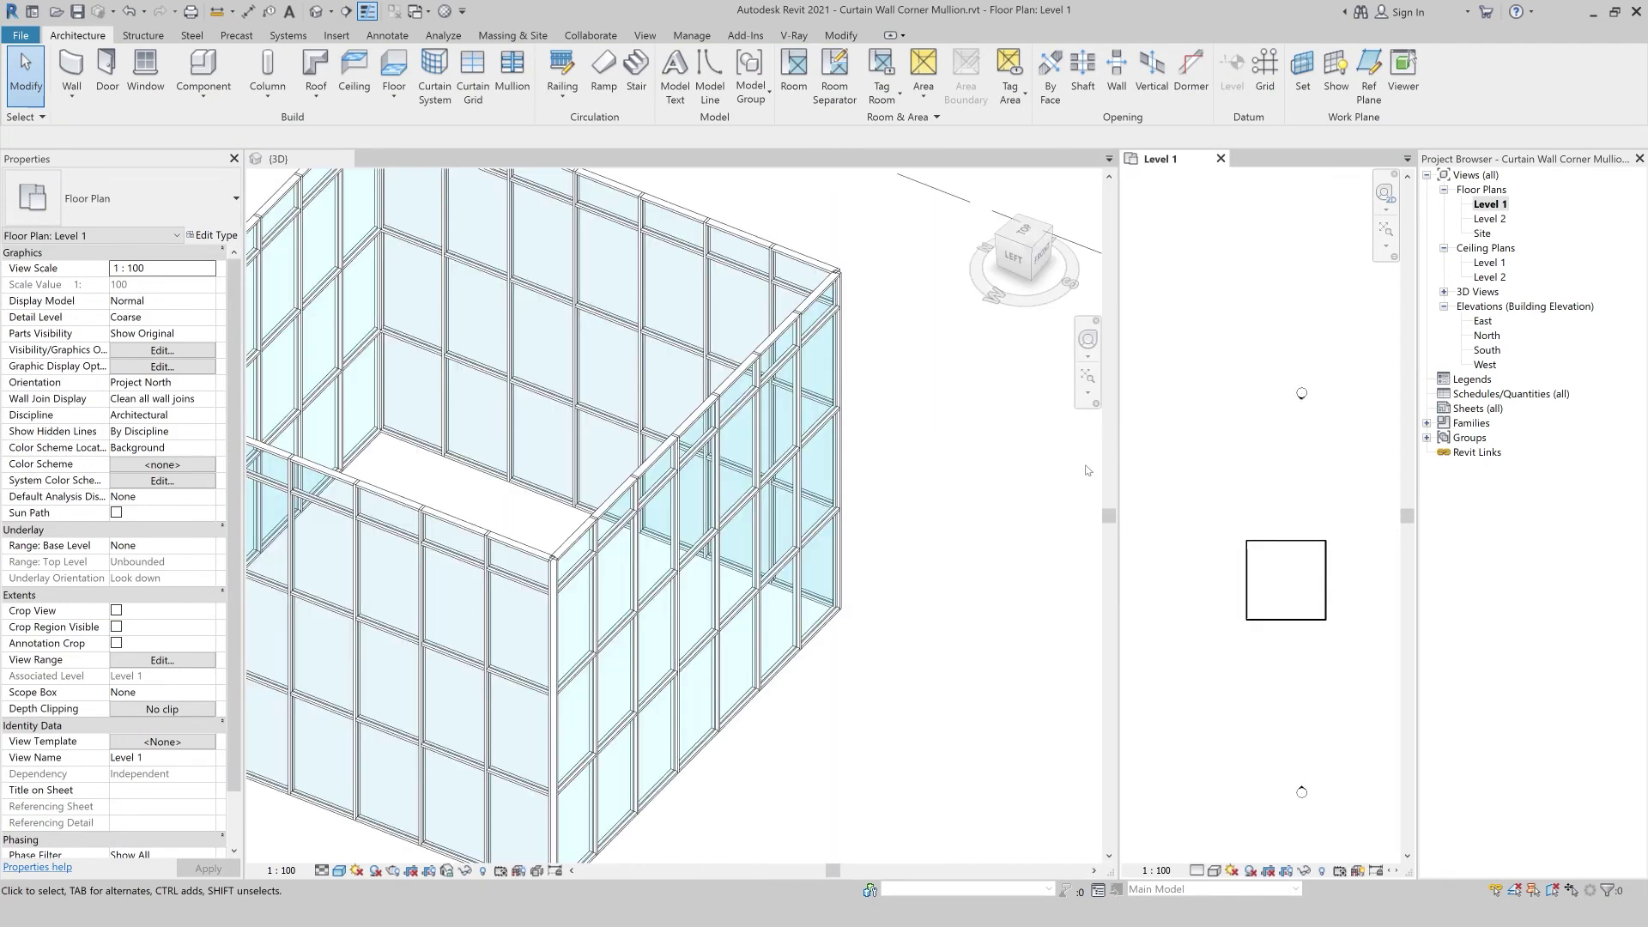
scroll(942, 544, down, 2)
scroll(916, 707, down, 1)
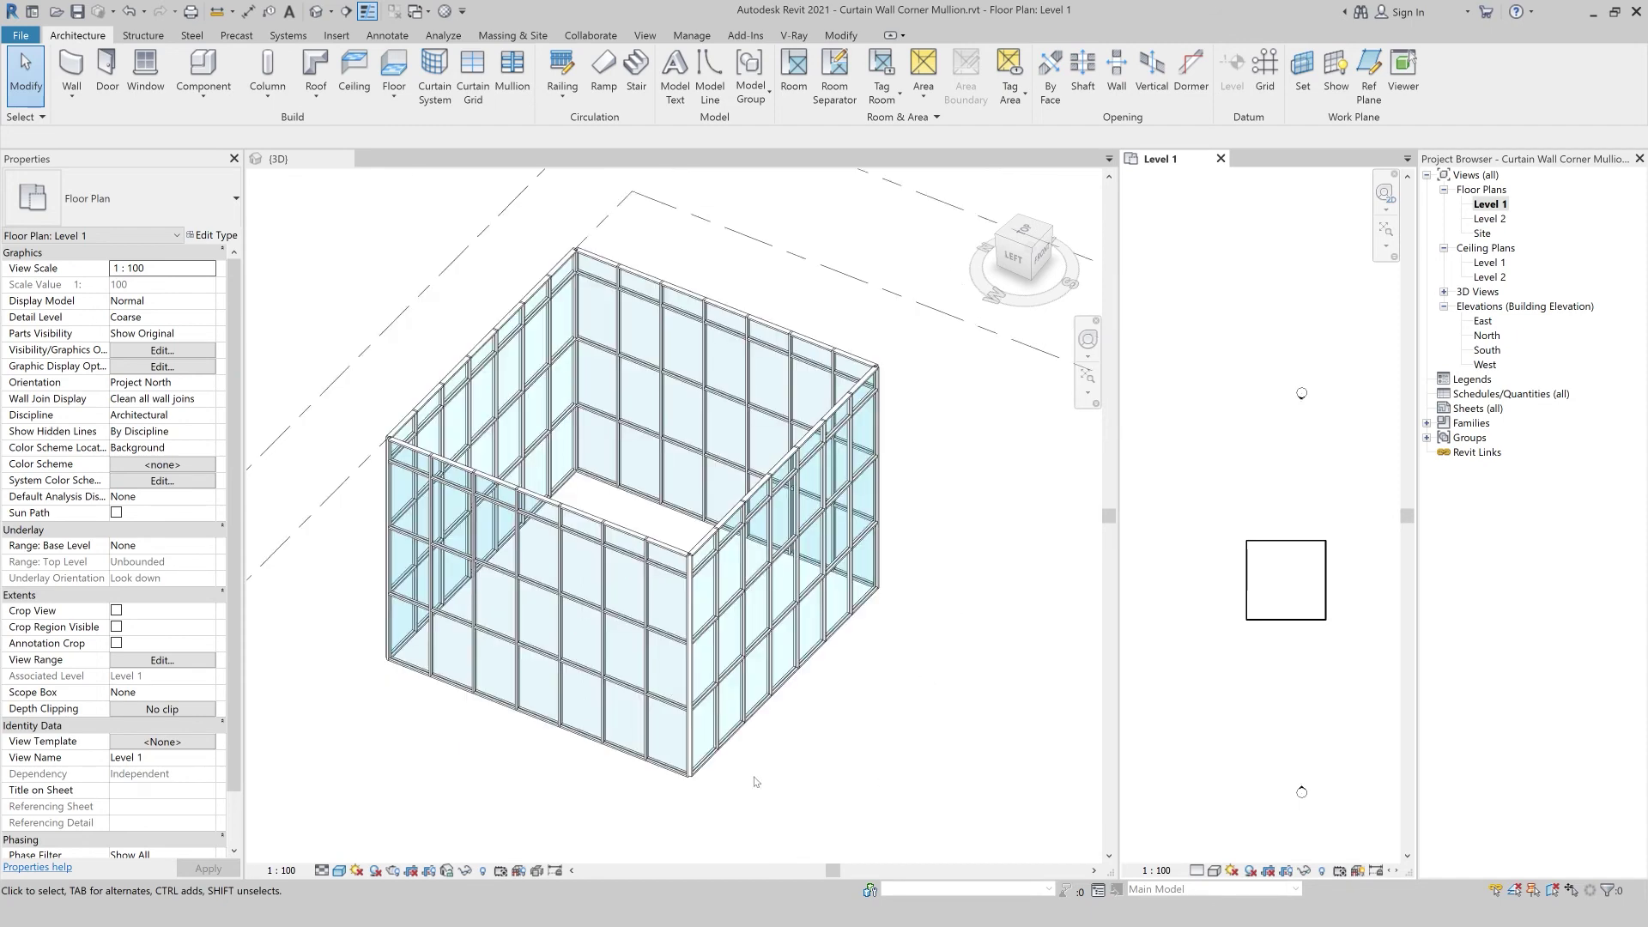
click(706, 791)
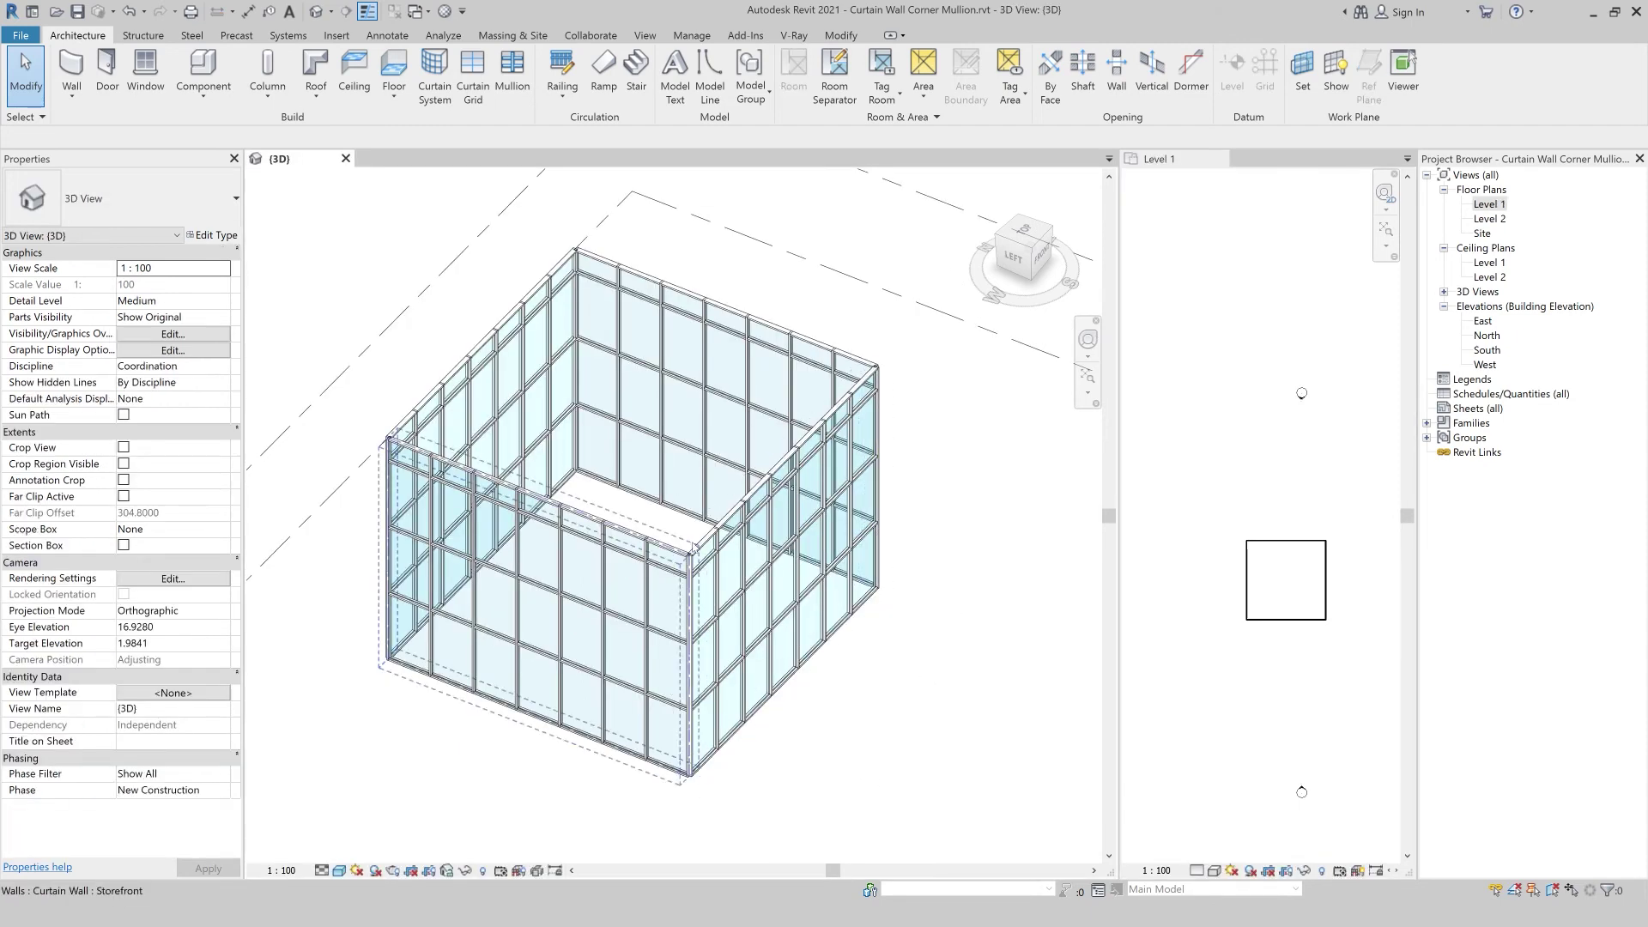
scroll(644, 481, up, 3)
scroll(644, 481, down, 1)
scroll(1356, 559, up, 3)
scroll(1329, 563, up, 2)
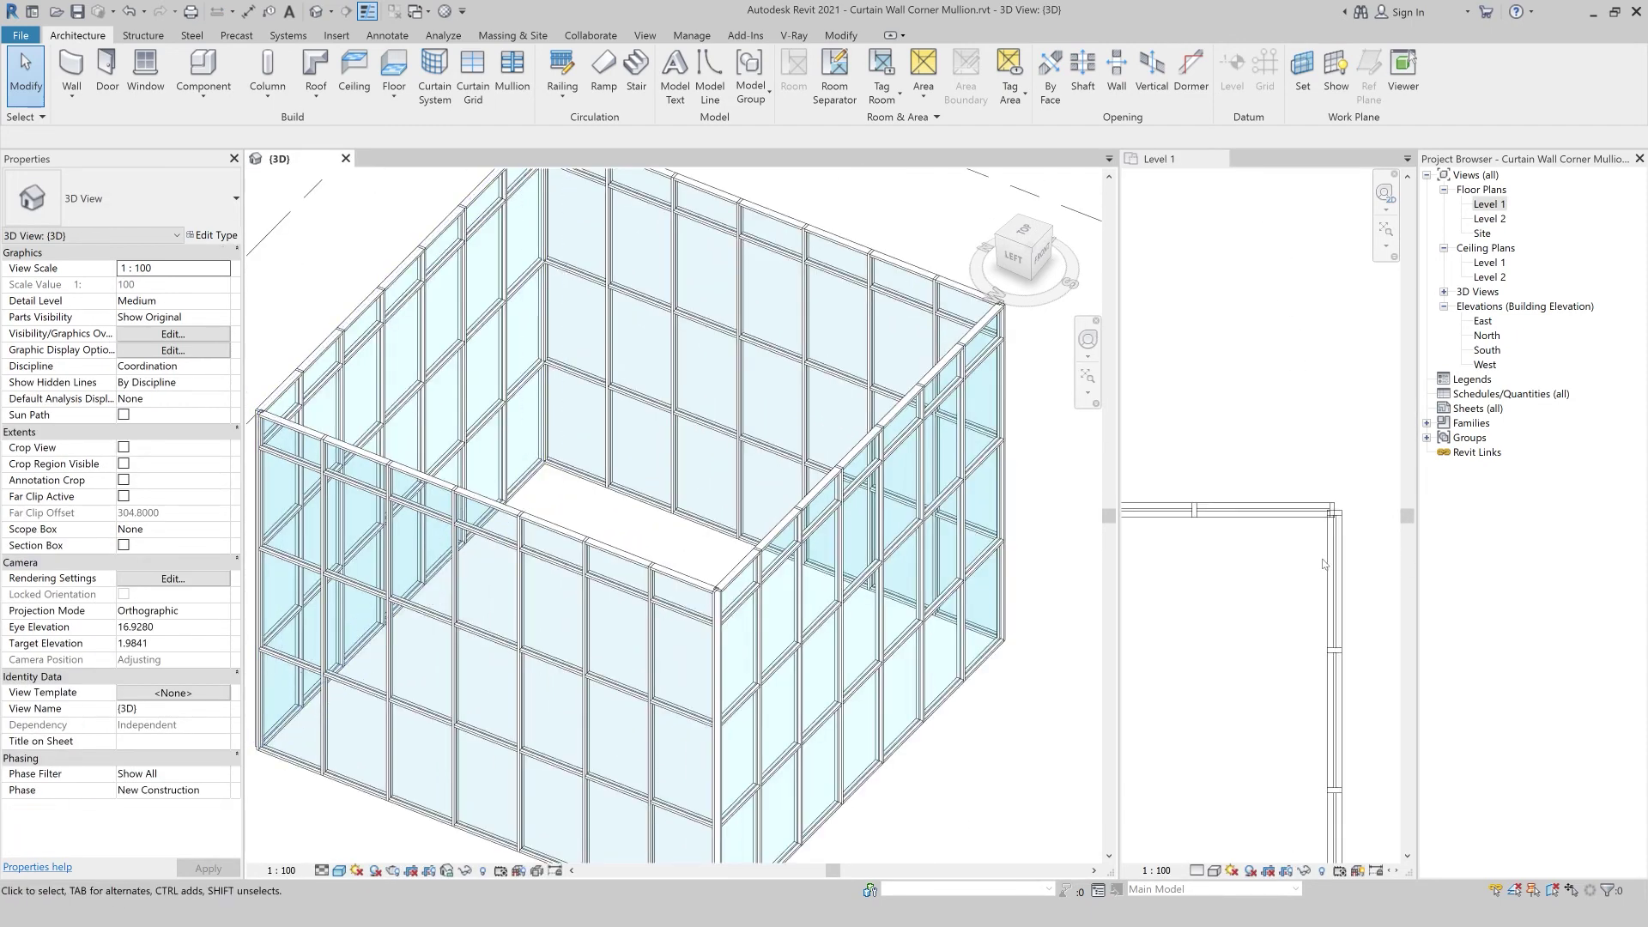
scroll(1339, 412, down, 1)
scroll(1326, 811, down, 2)
scroll(1374, 703, down, 2)
scroll(1291, 682, down, 1)
scroll(1167, 678, up, 2)
scroll(1154, 678, up, 2)
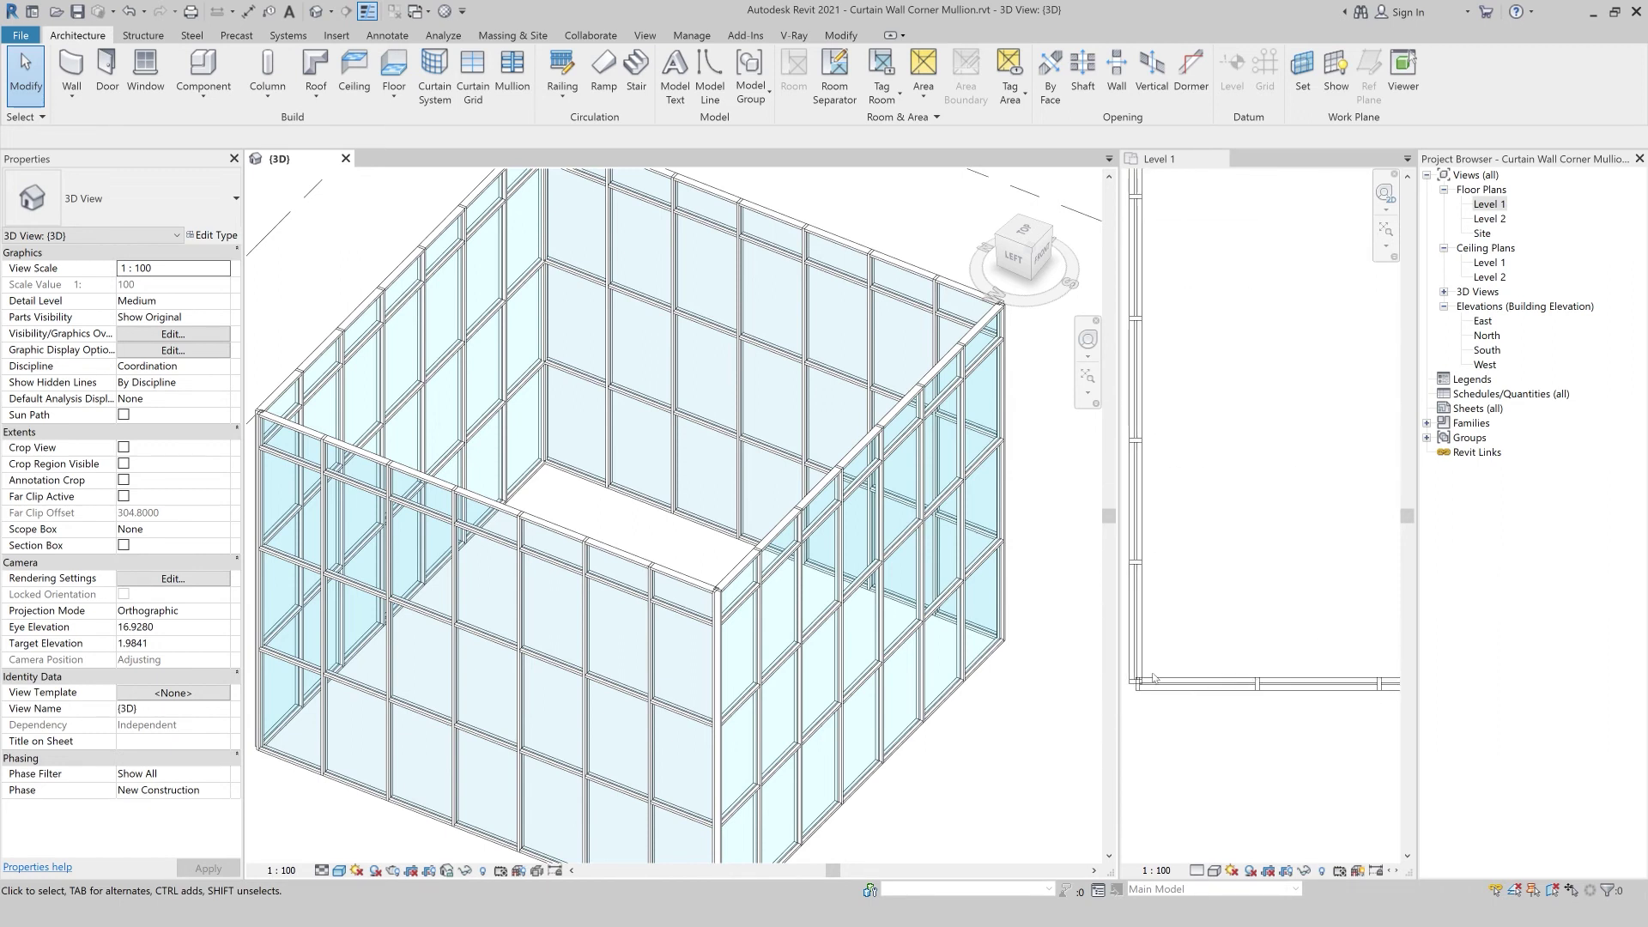
scroll(1184, 678, down, 2)
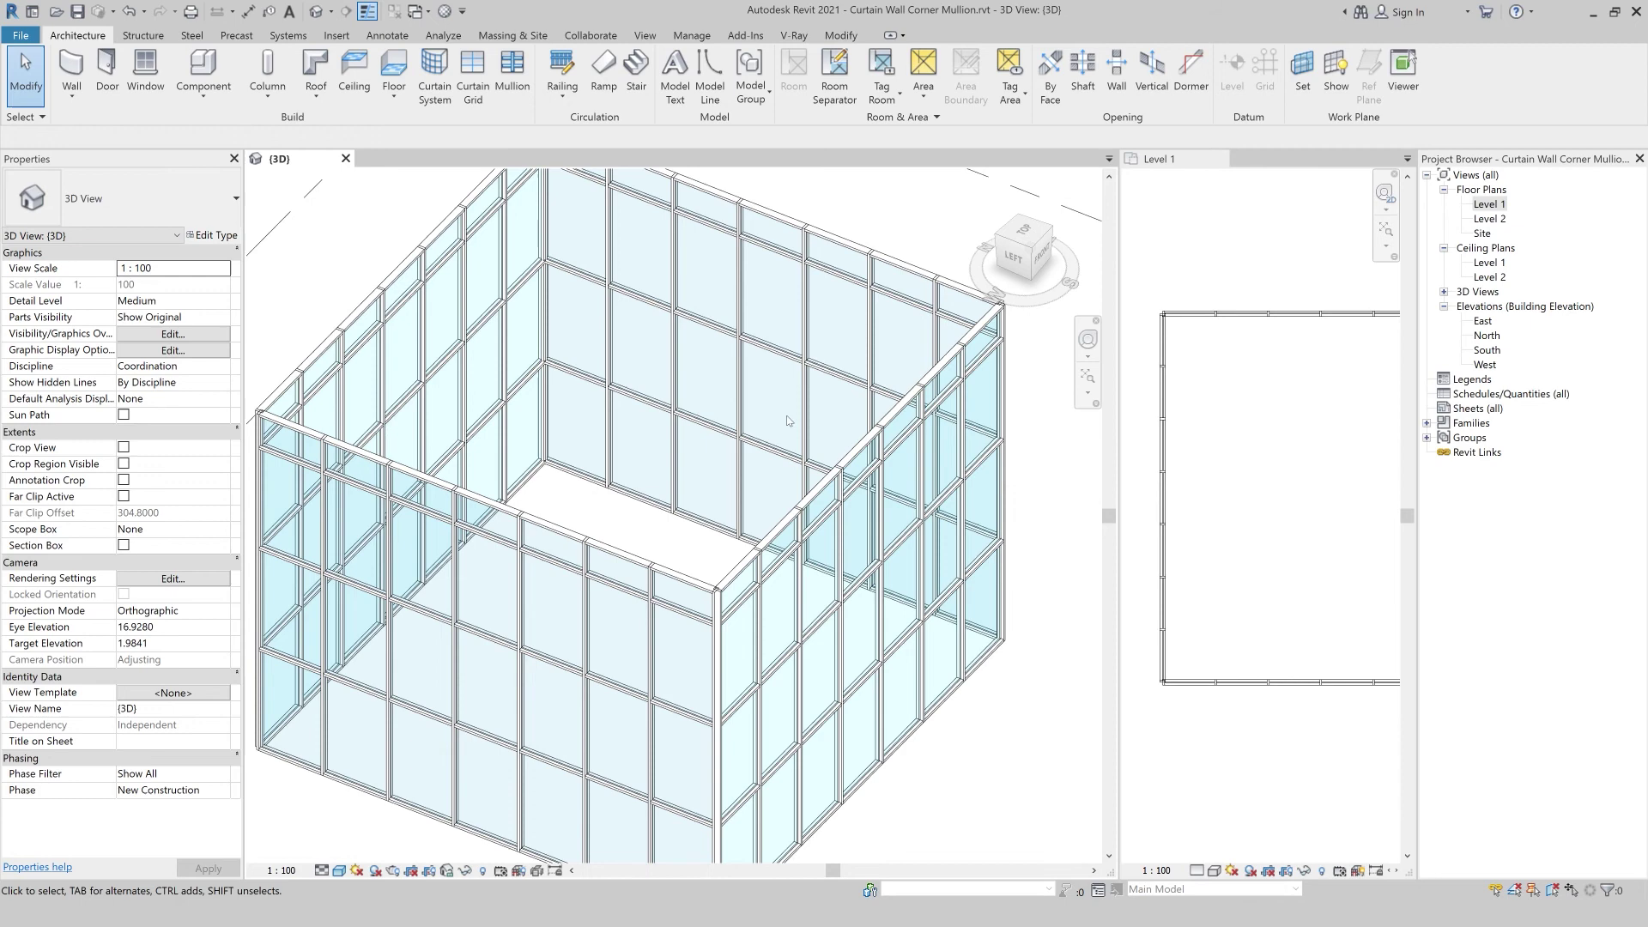
scroll(788, 420, down, 2)
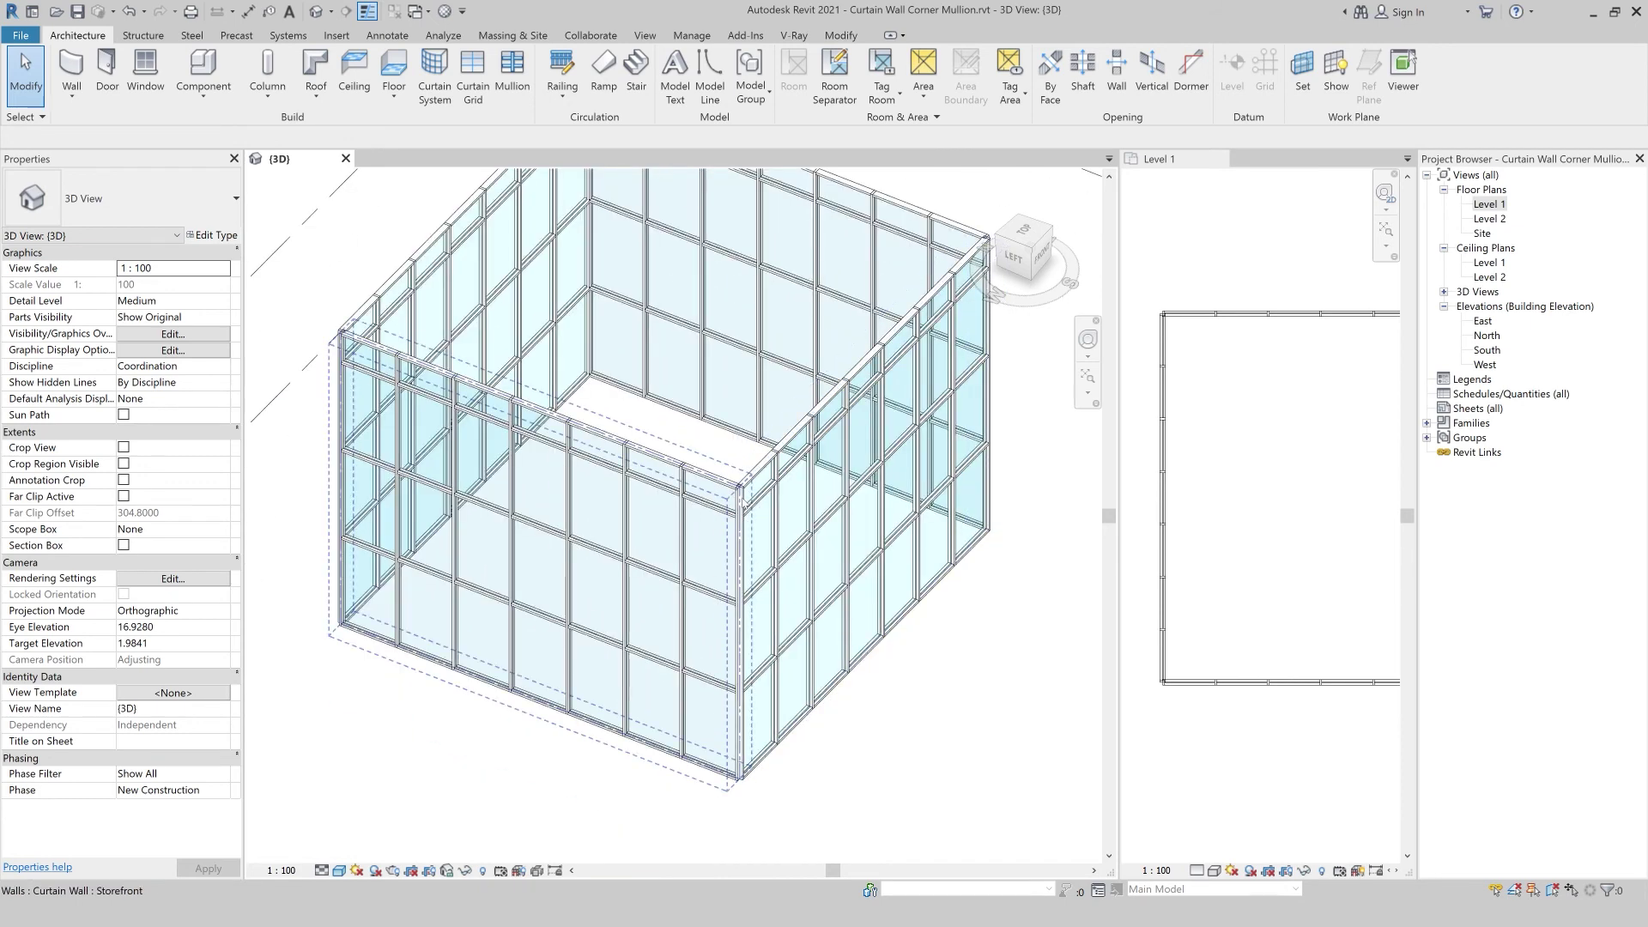
click(740, 498)
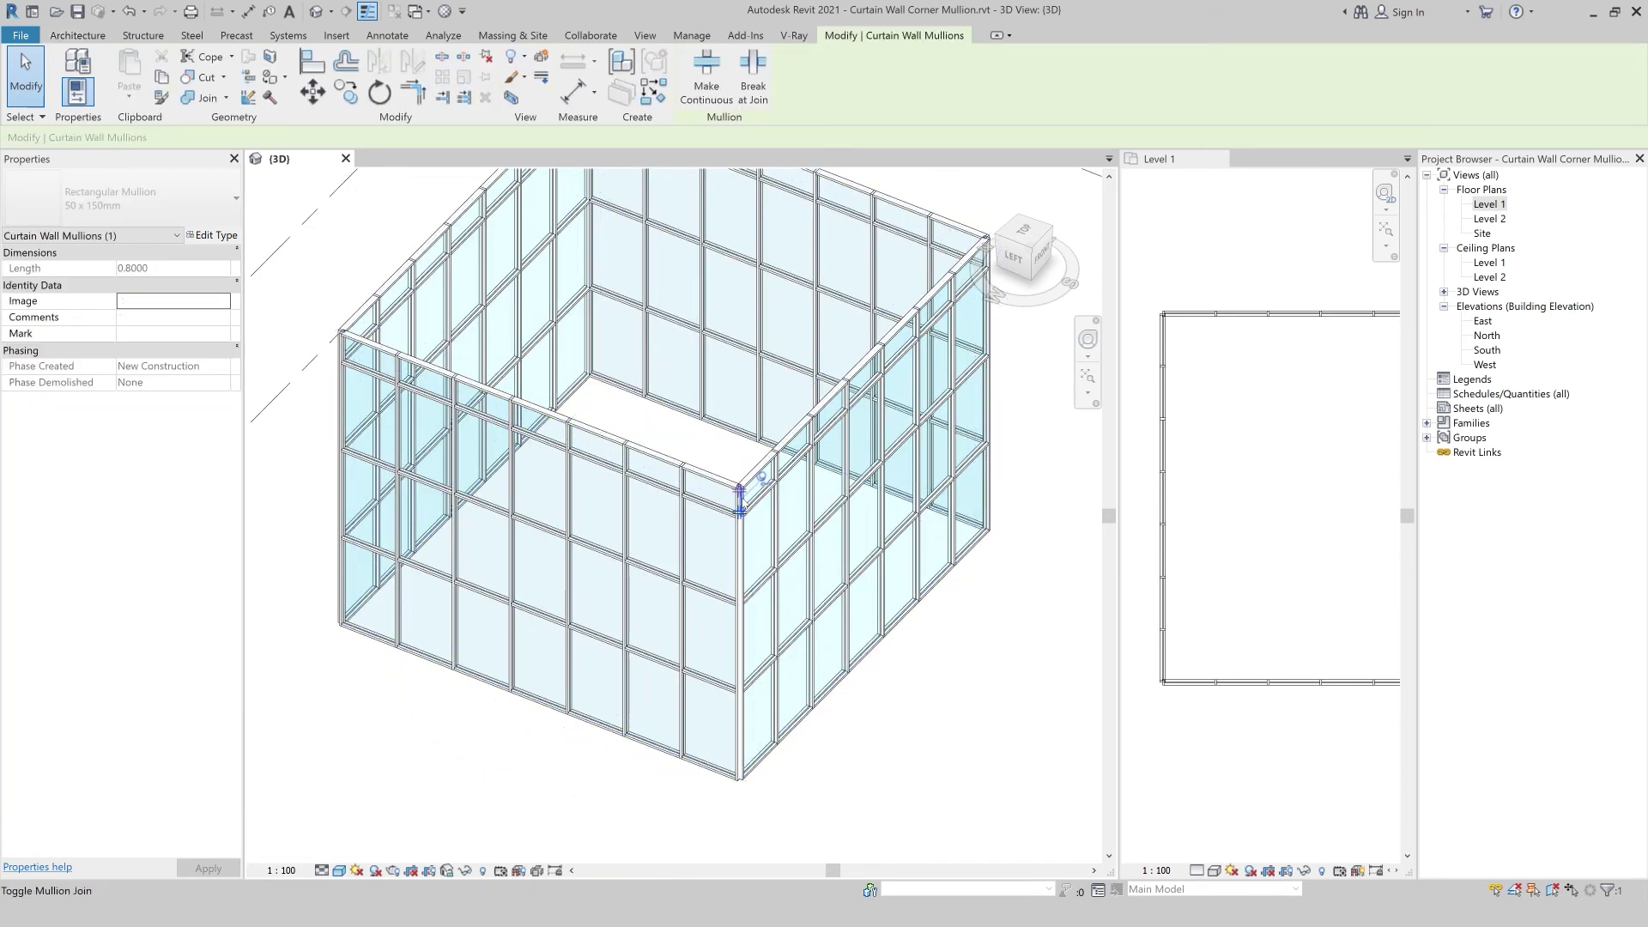
- Select the front corner's vertical-grid mullions and change them to L Corner Mullion : L Mullion 1
right_click(741, 498)
mouse_move(837, 563)
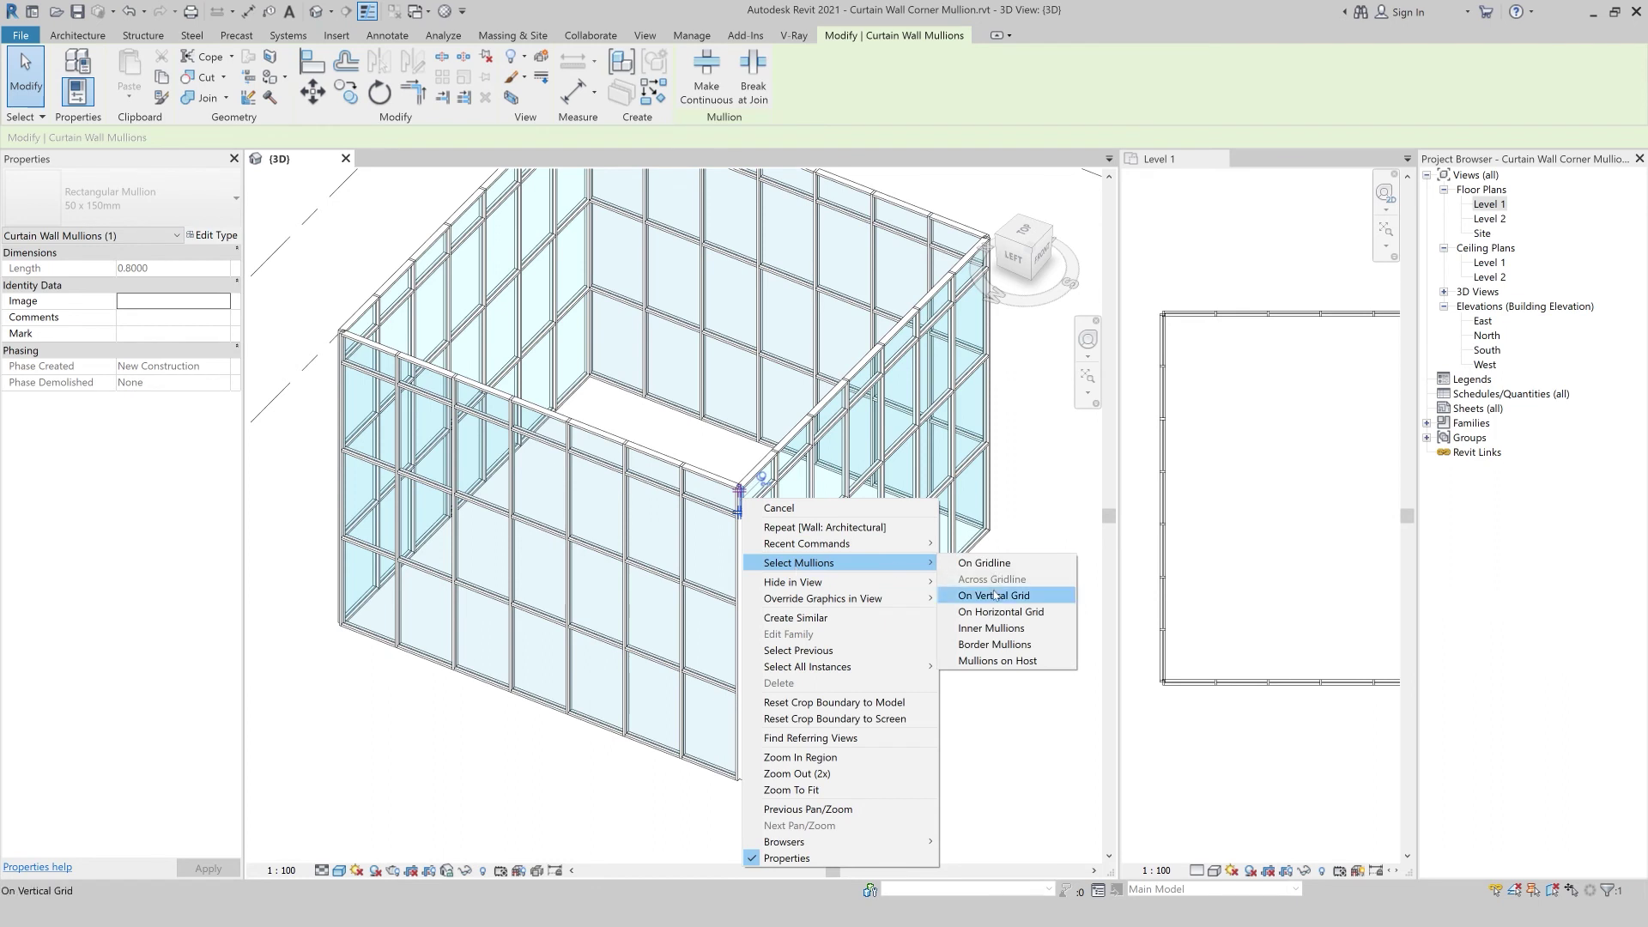
click(984, 563)
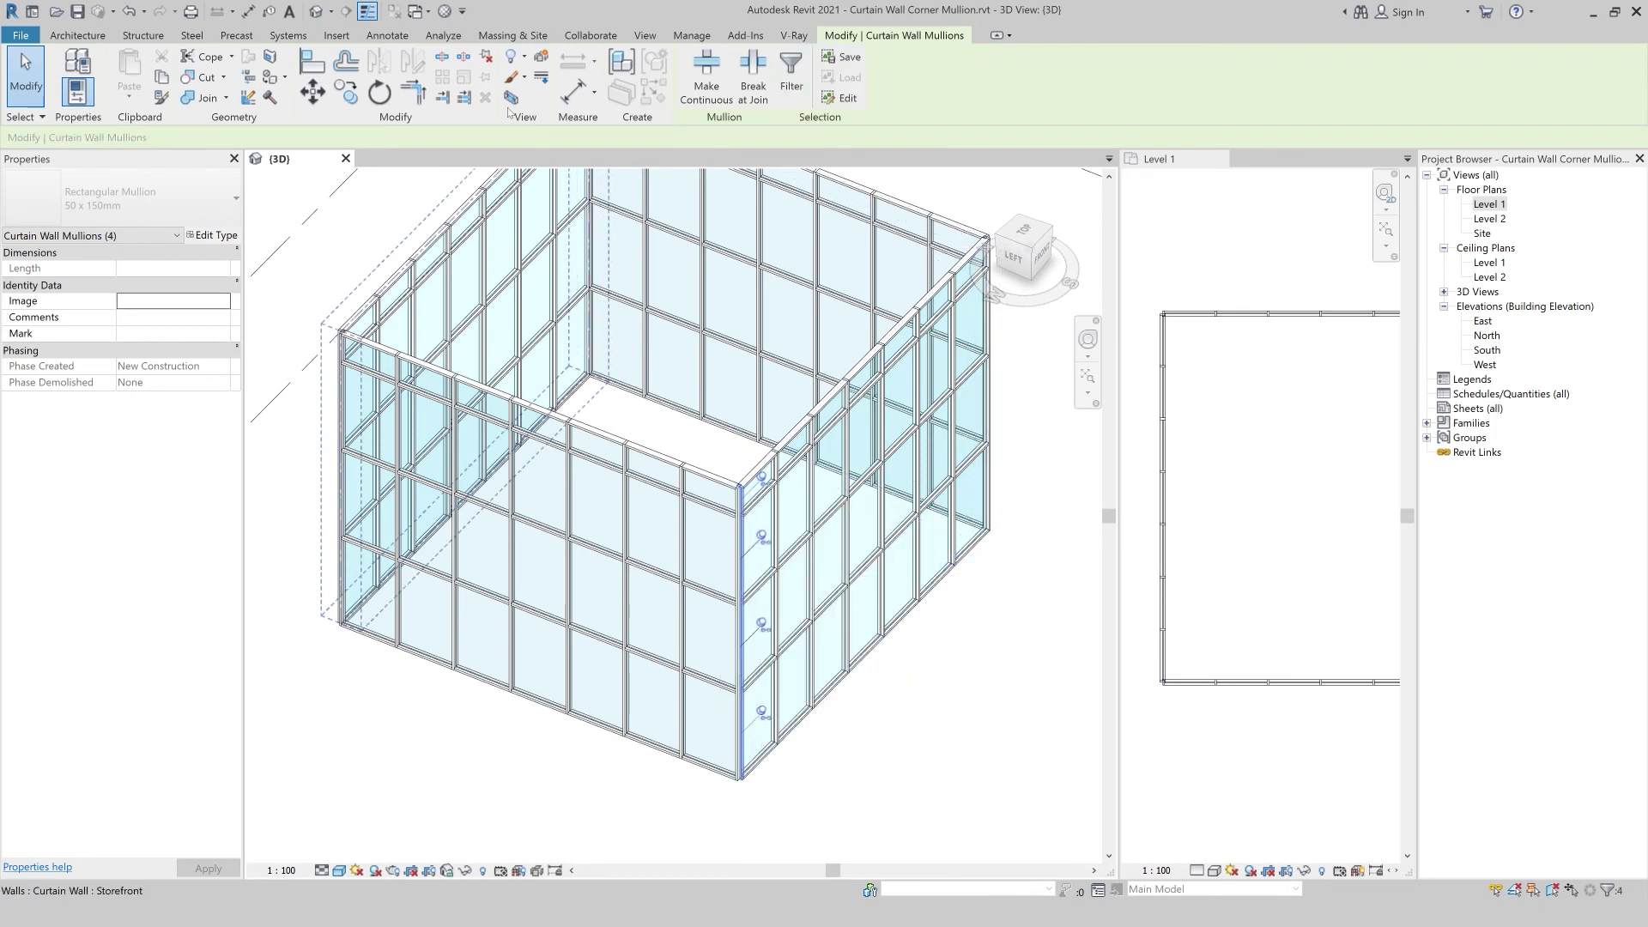
click(129, 199)
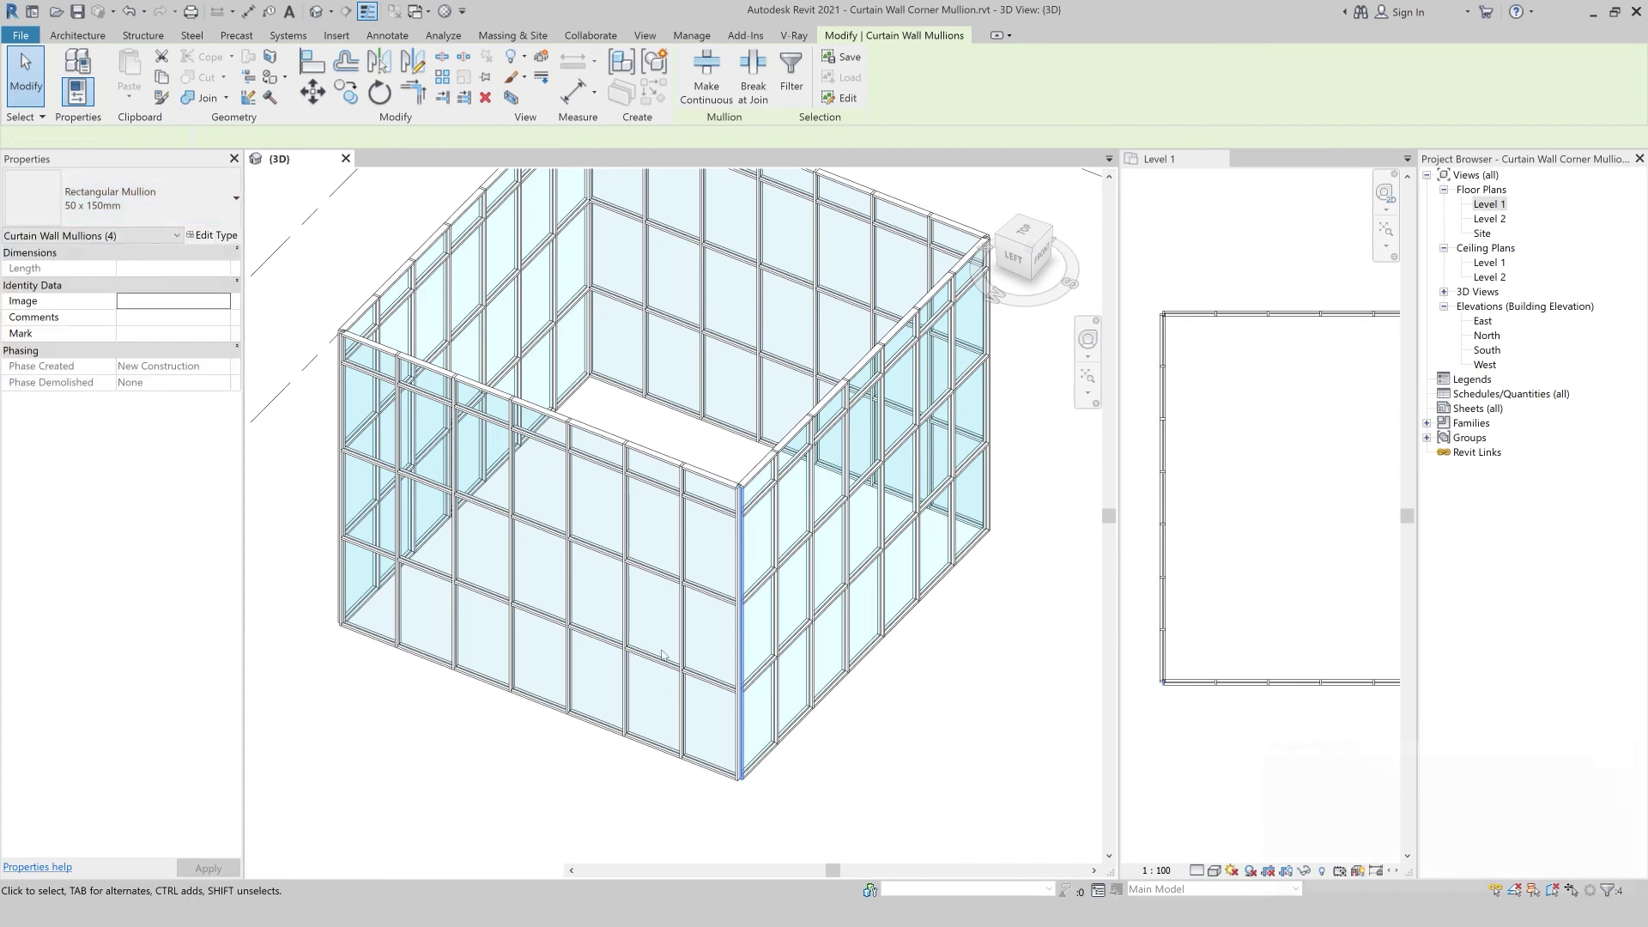
click(1536, 854)
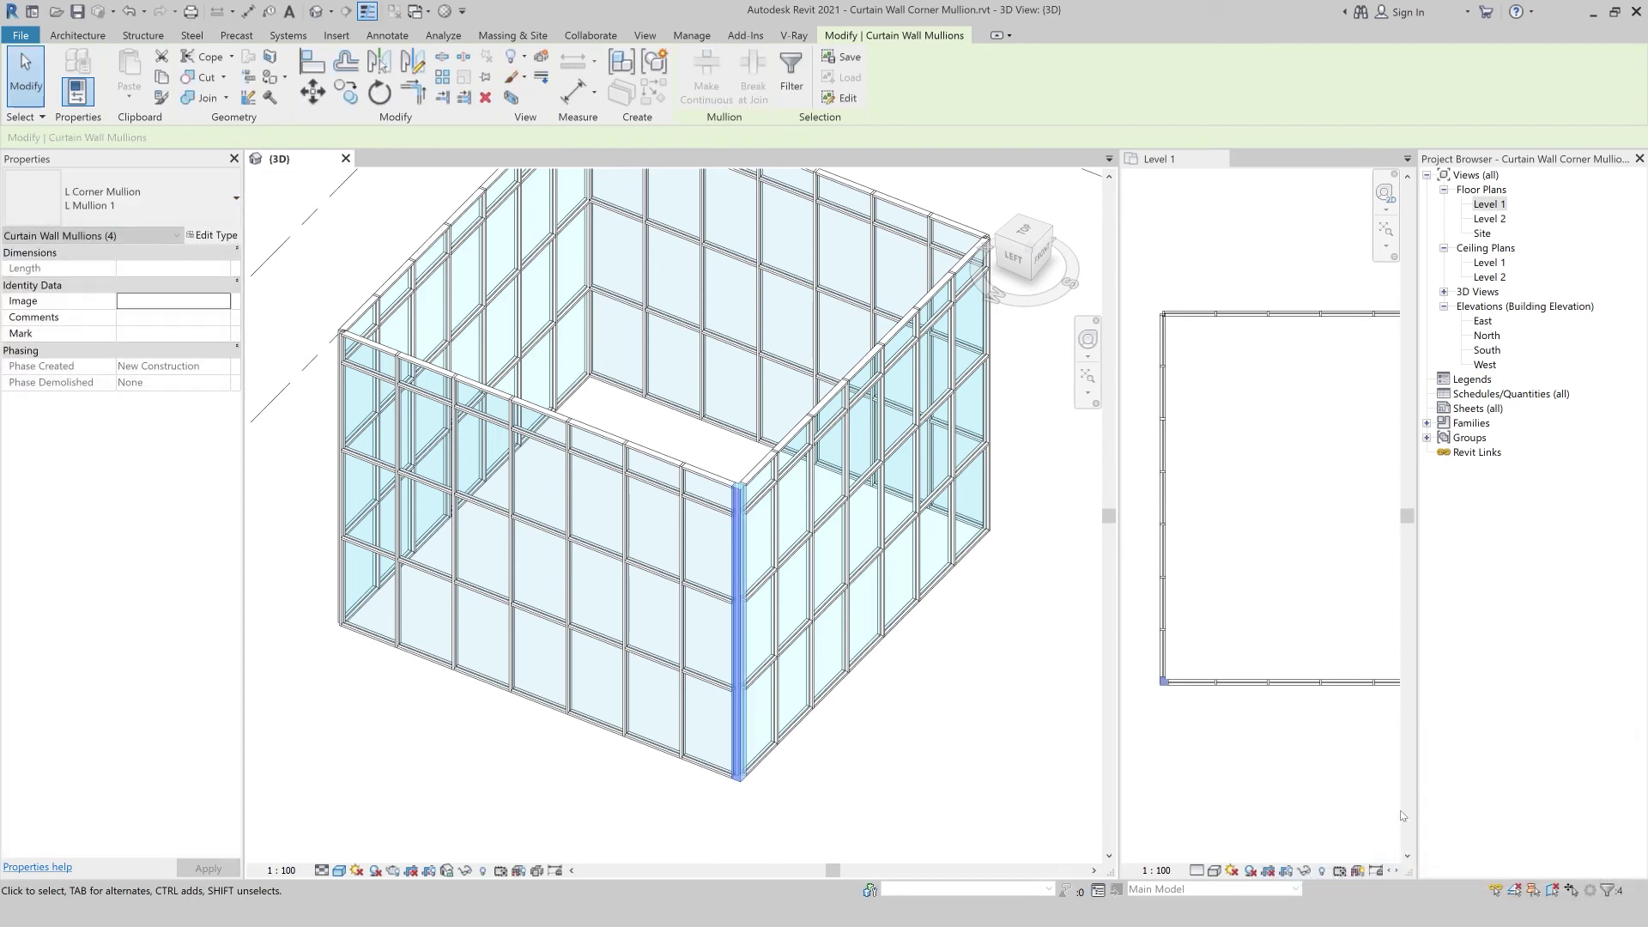
click(966, 700)
scroll(831, 613, down, 3)
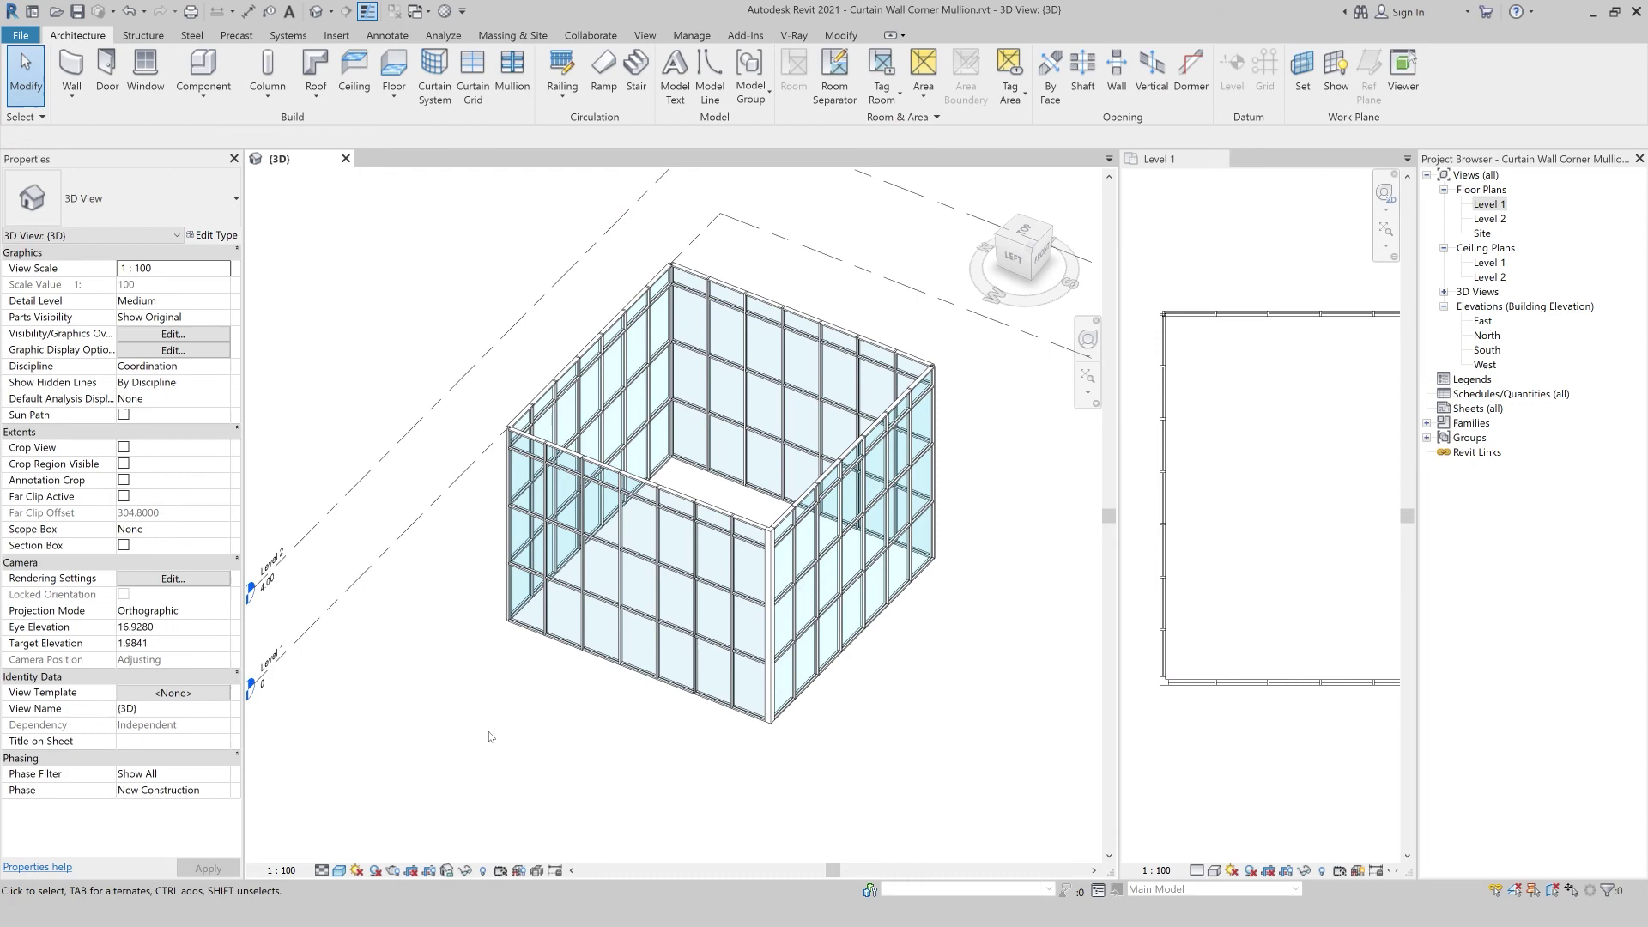
- Orbit the 3D view and select the corner mullion chains at the first two remaining corners
shift+middle_drag(504, 740, 831, 569)
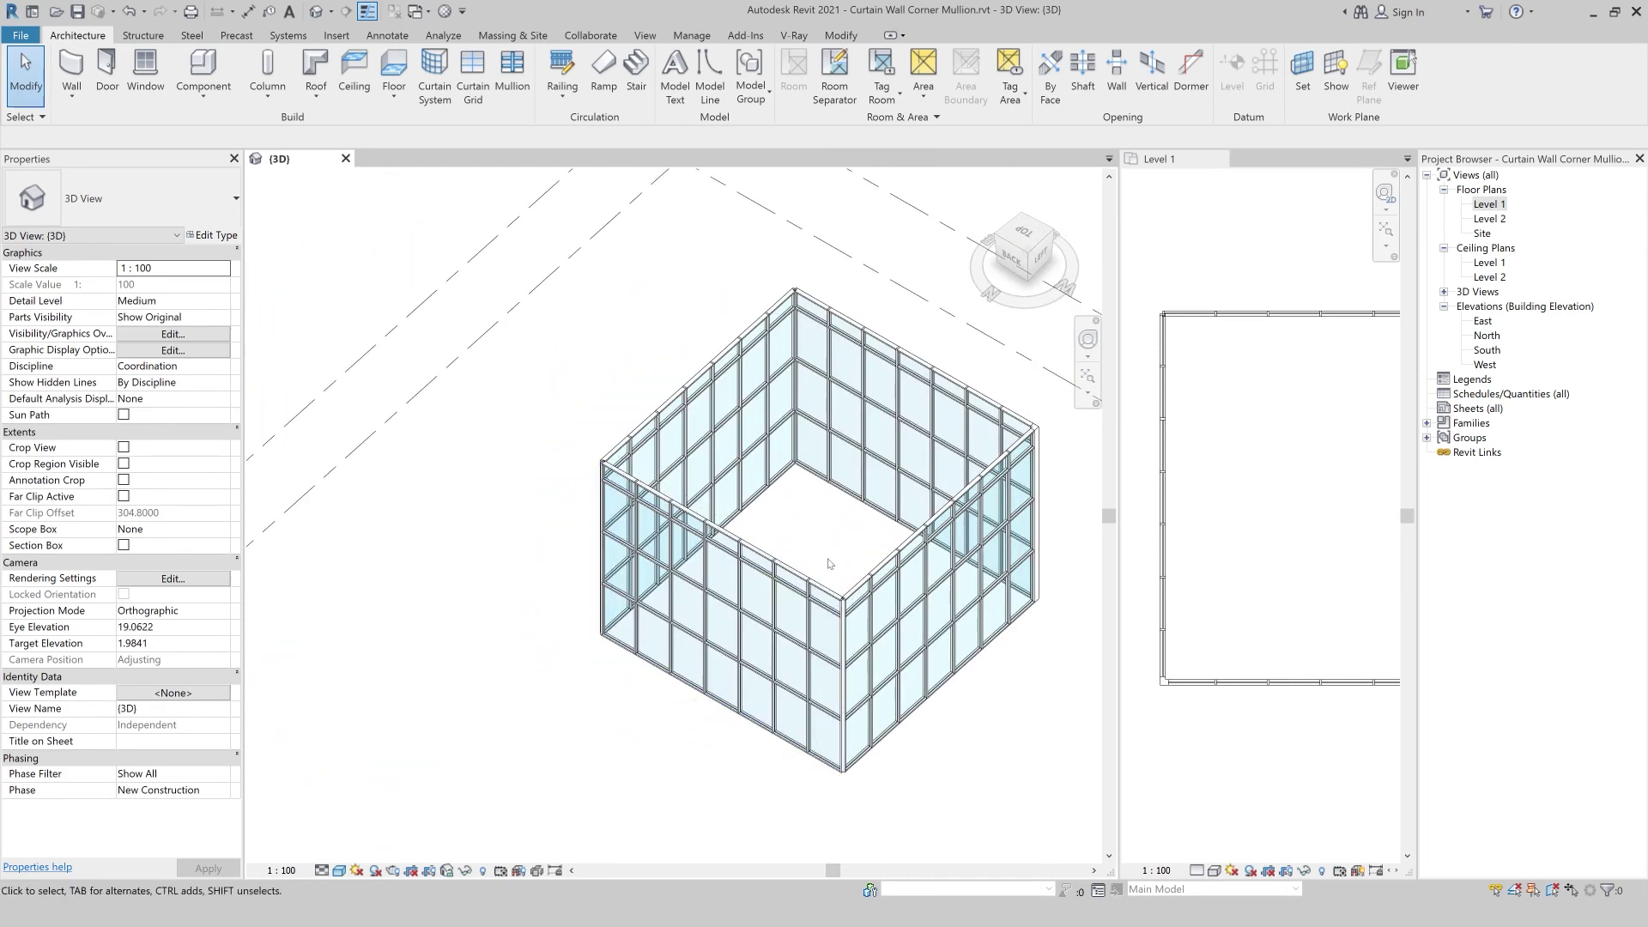
key(Tab)
click(839, 609)
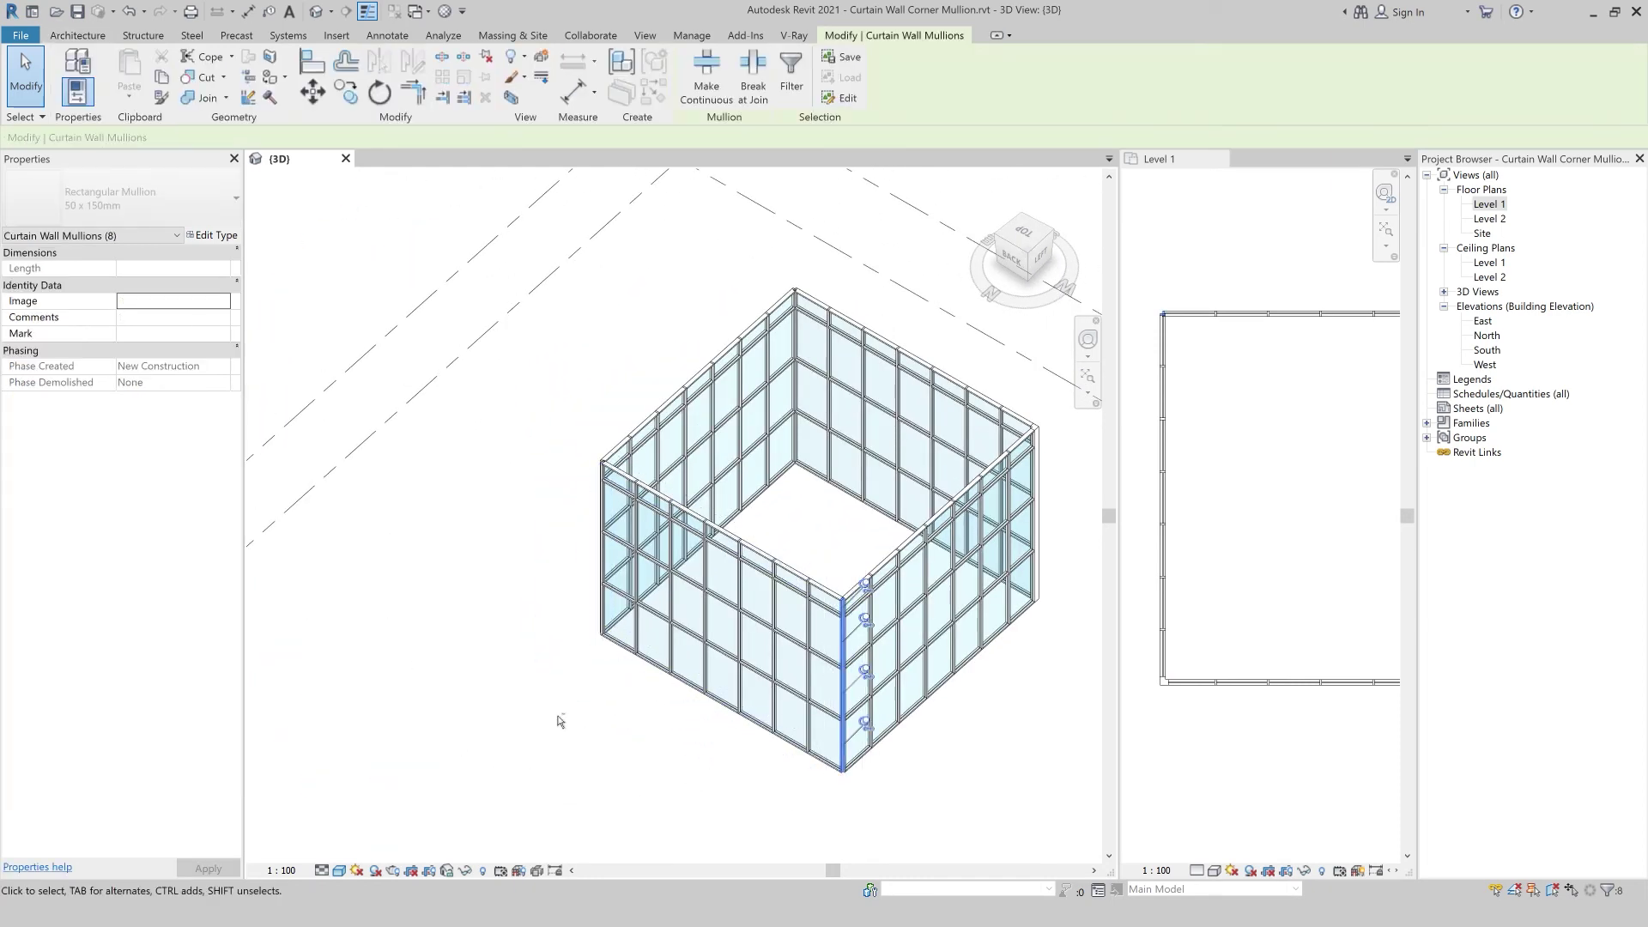
shift+middle_drag(559, 721, 732, 592)
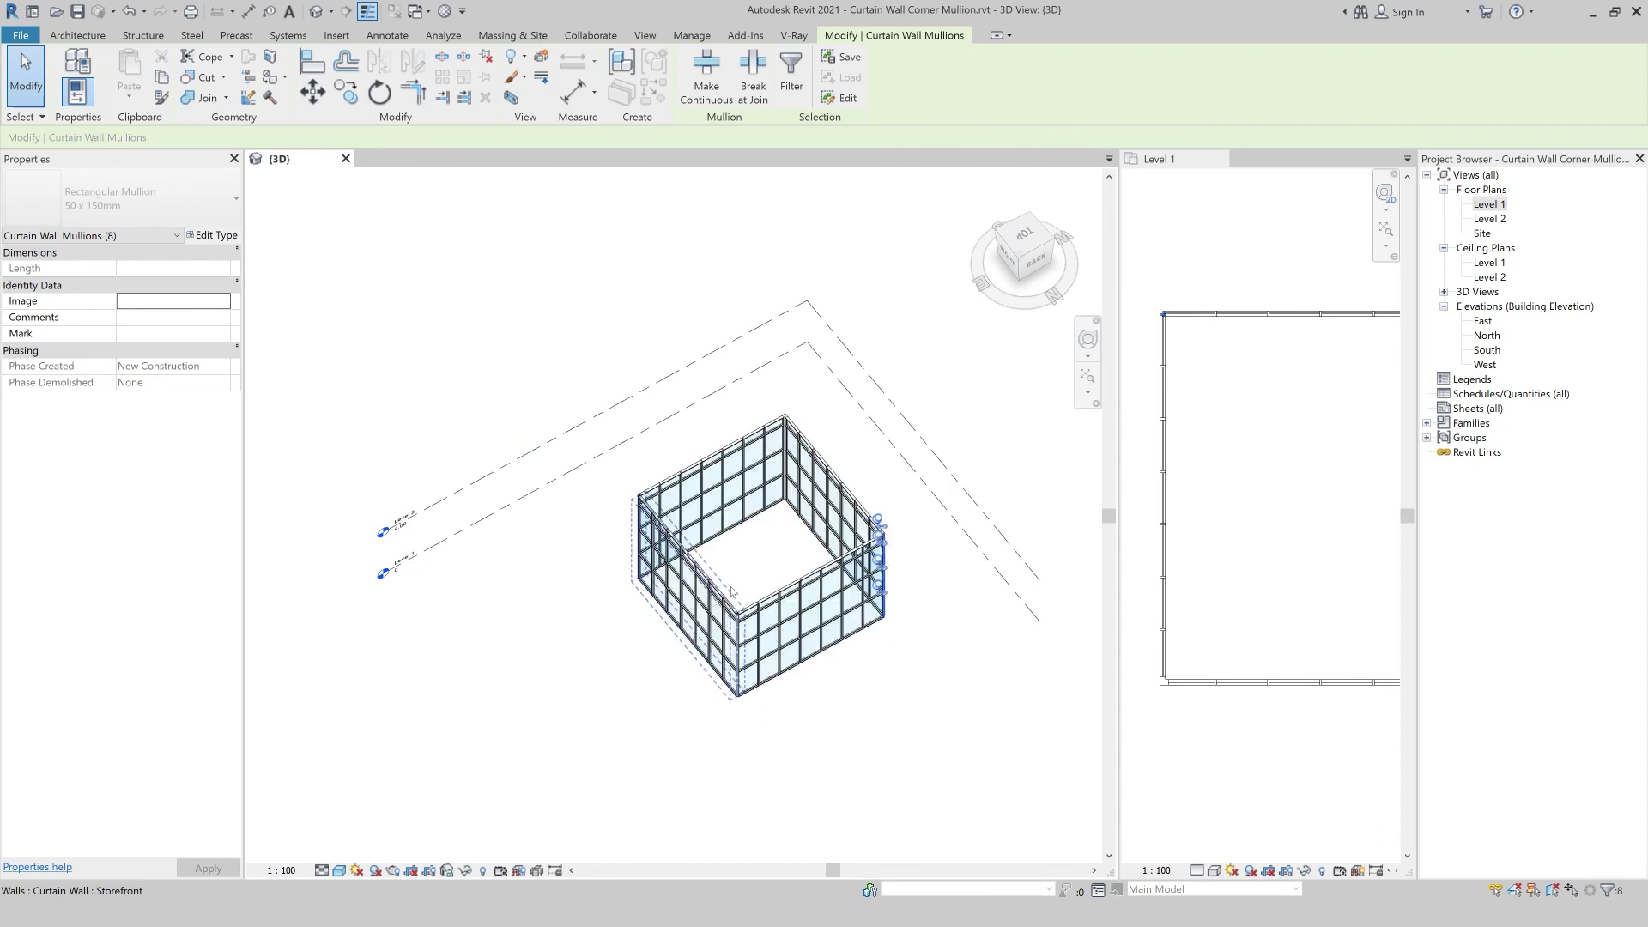
key(Escape)
click(739, 652)
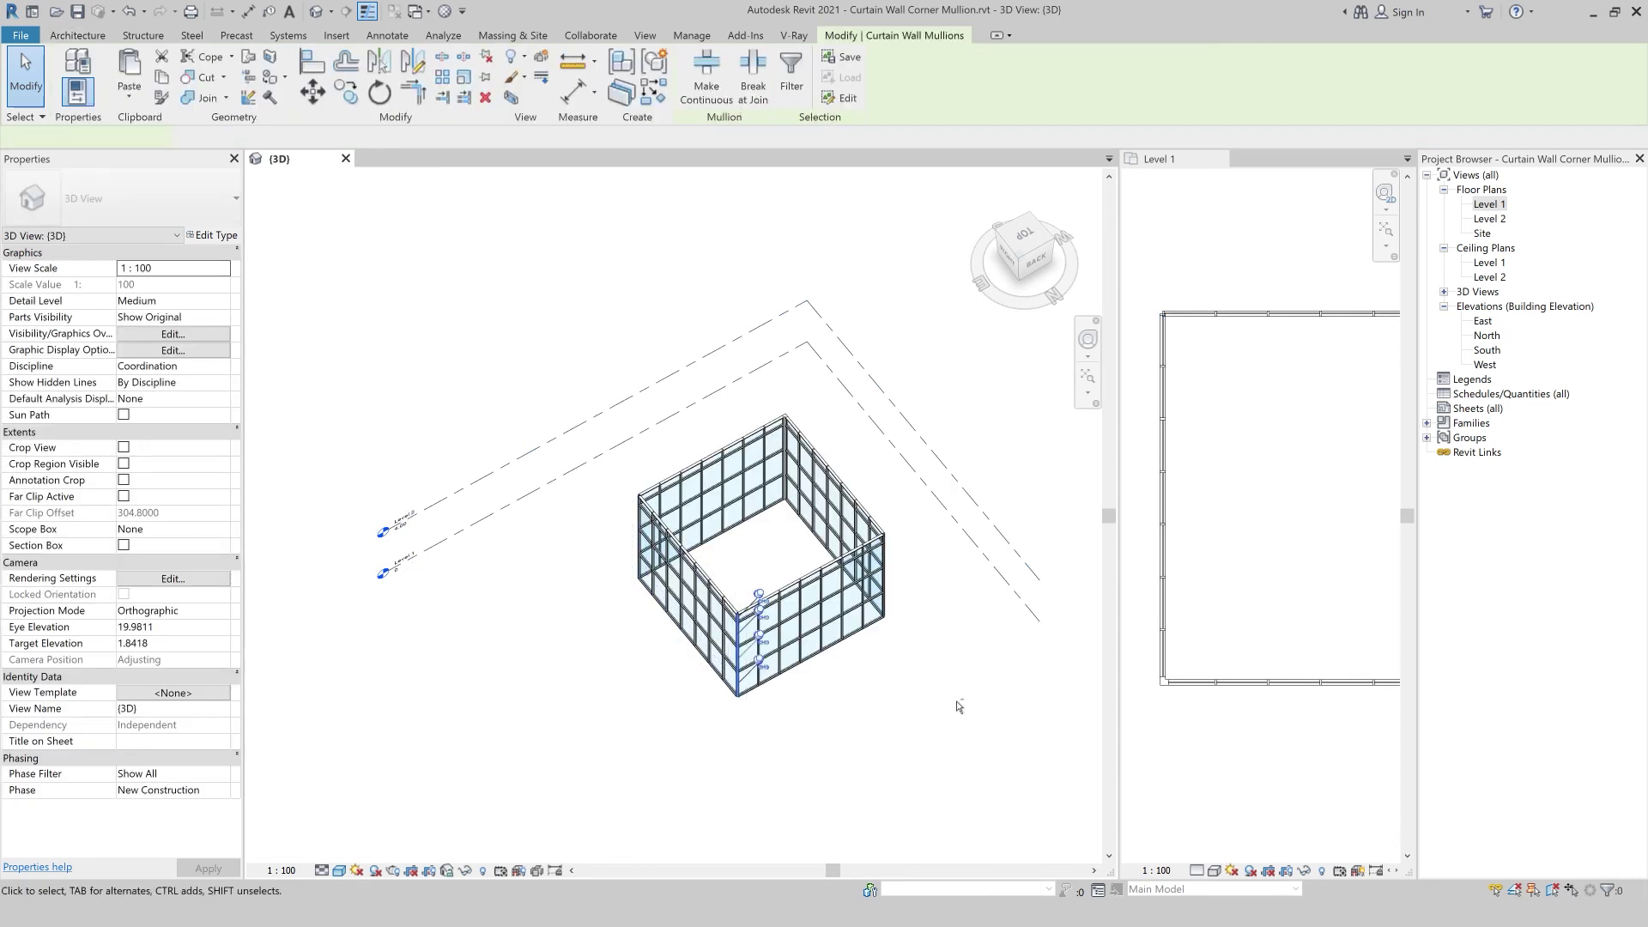
- Orbit around and add the last corners' mullion chains, totalling 24 mullions
shift+middle_drag(839, 703, 913, 692)
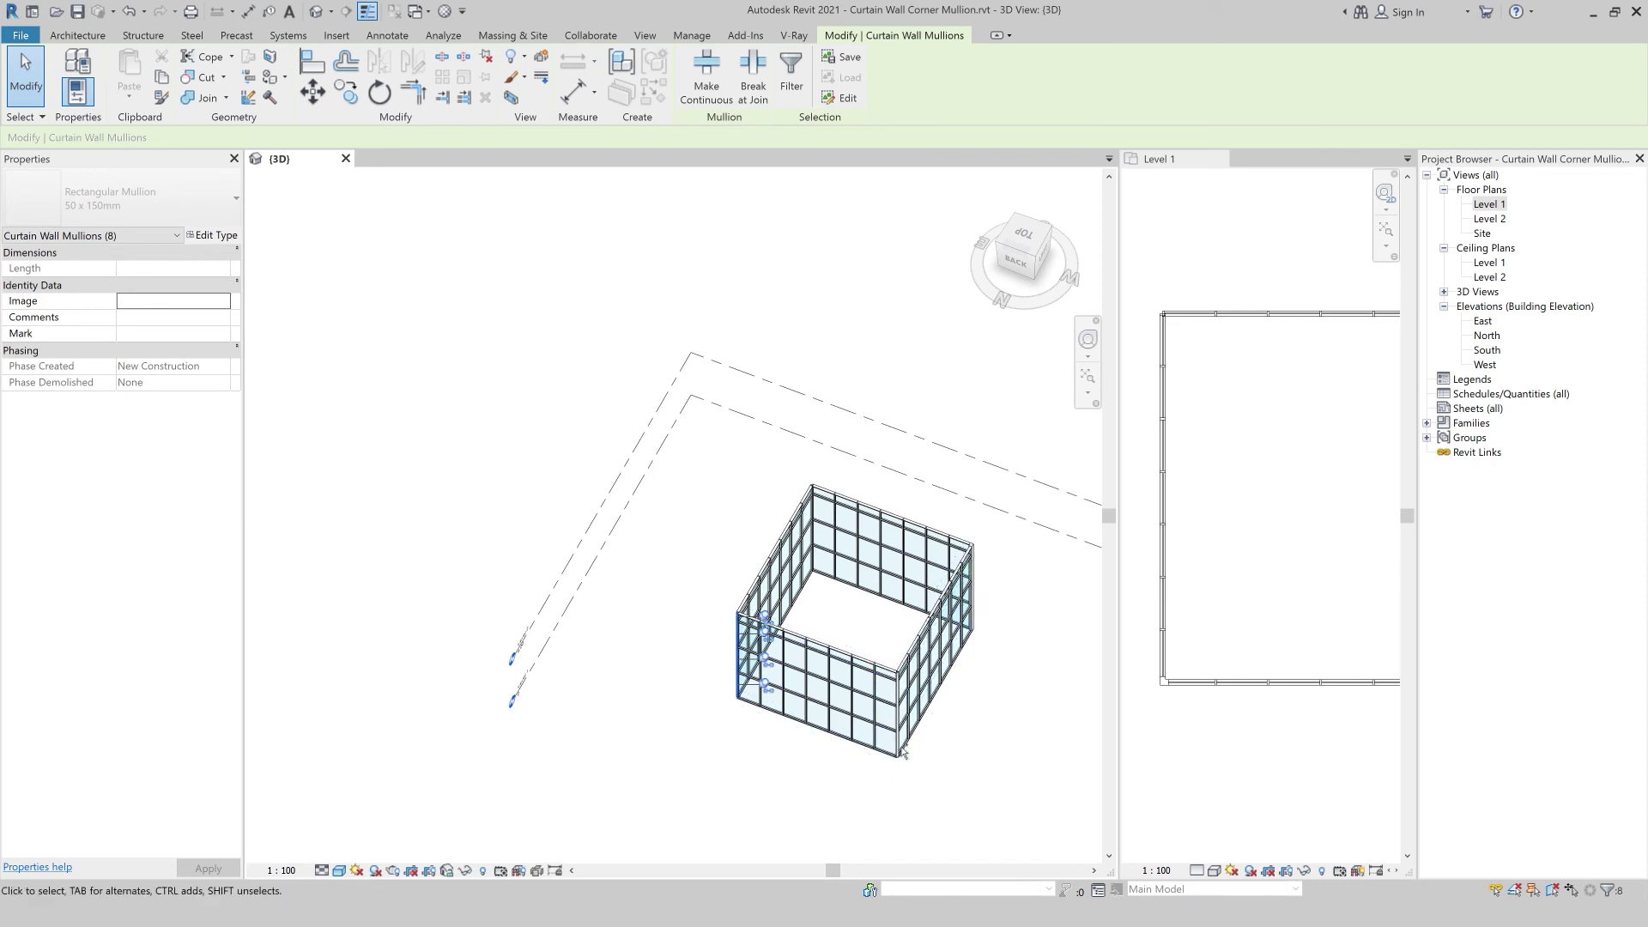
ctrl+click(904, 797)
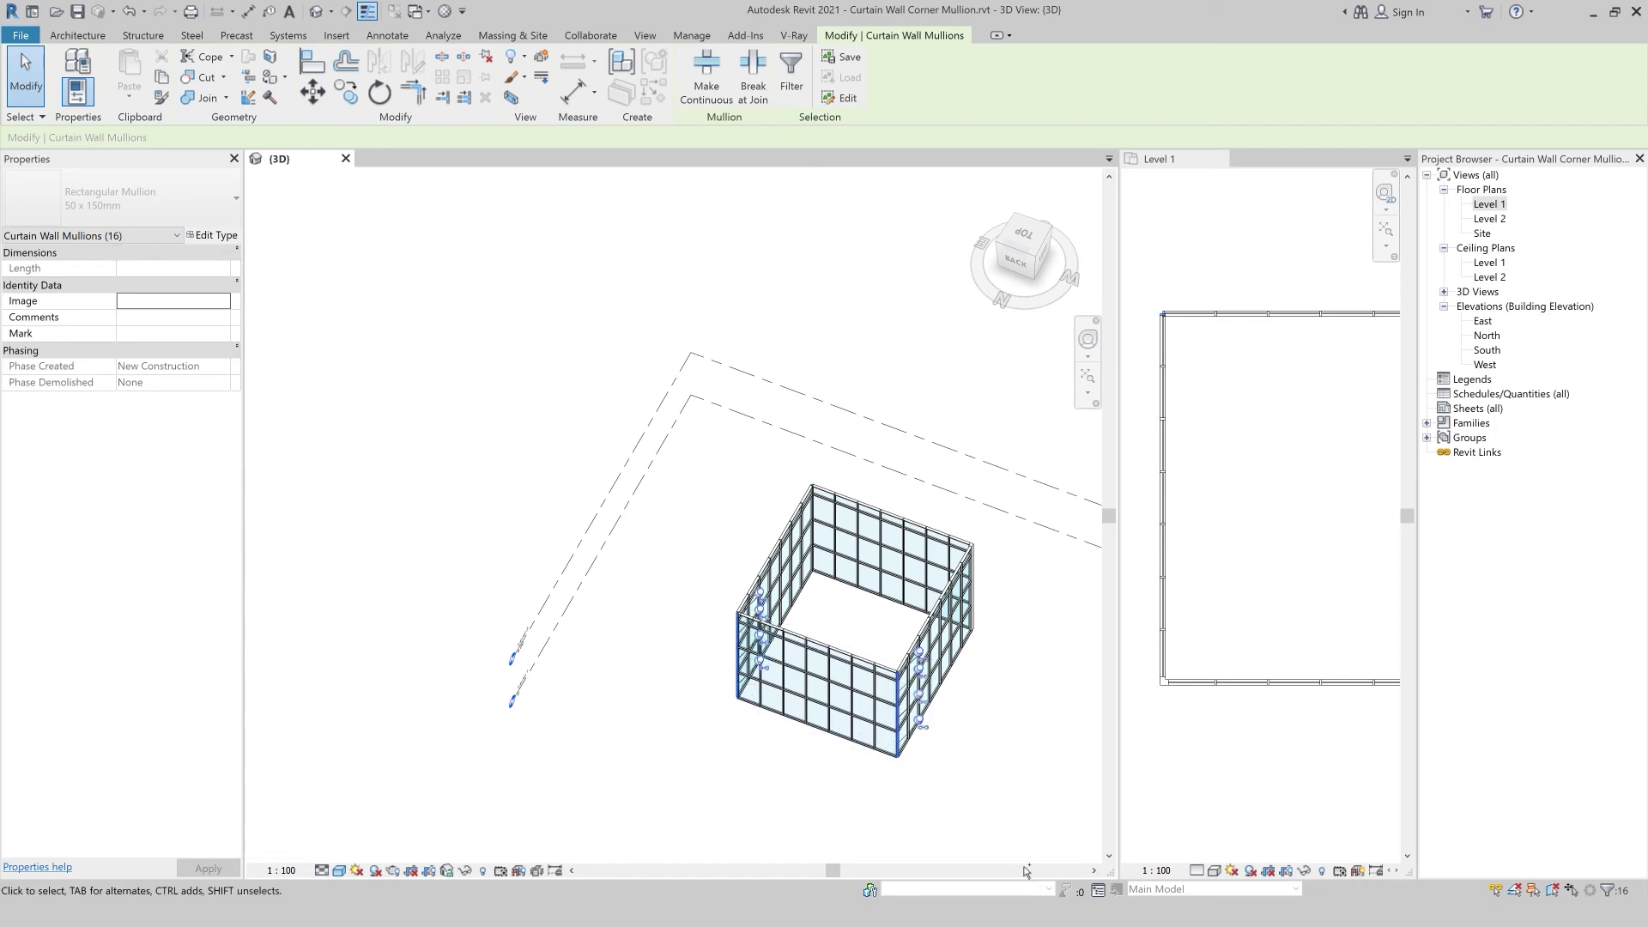
shift+middle_drag(732, 732, 949, 514)
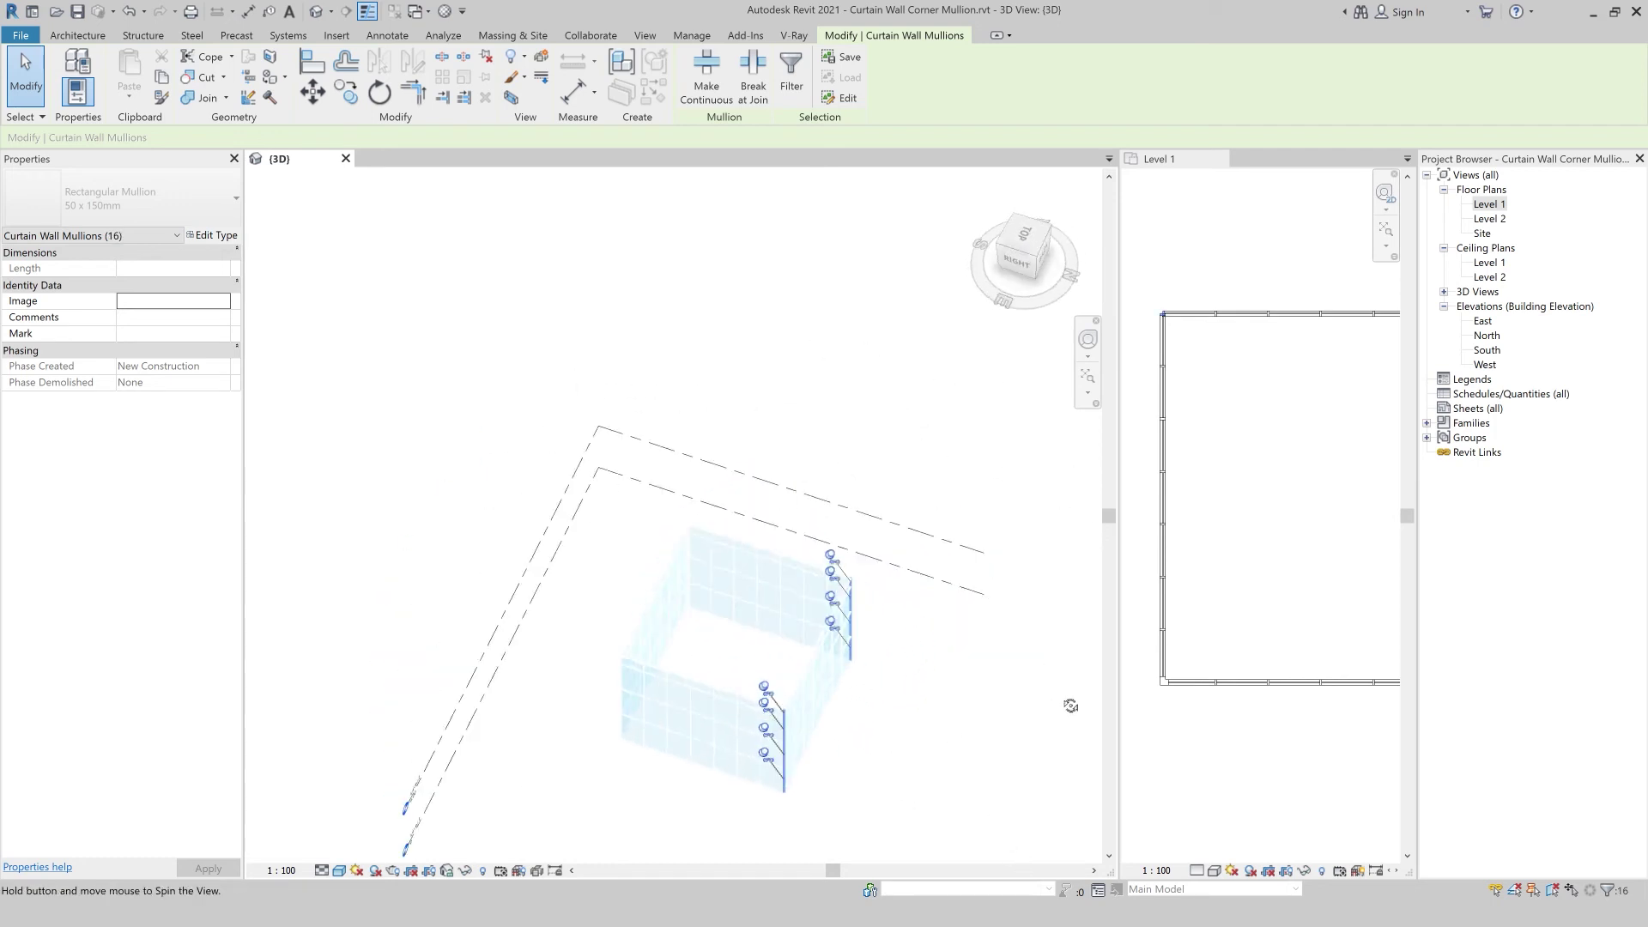
scroll(949, 513, down, 2)
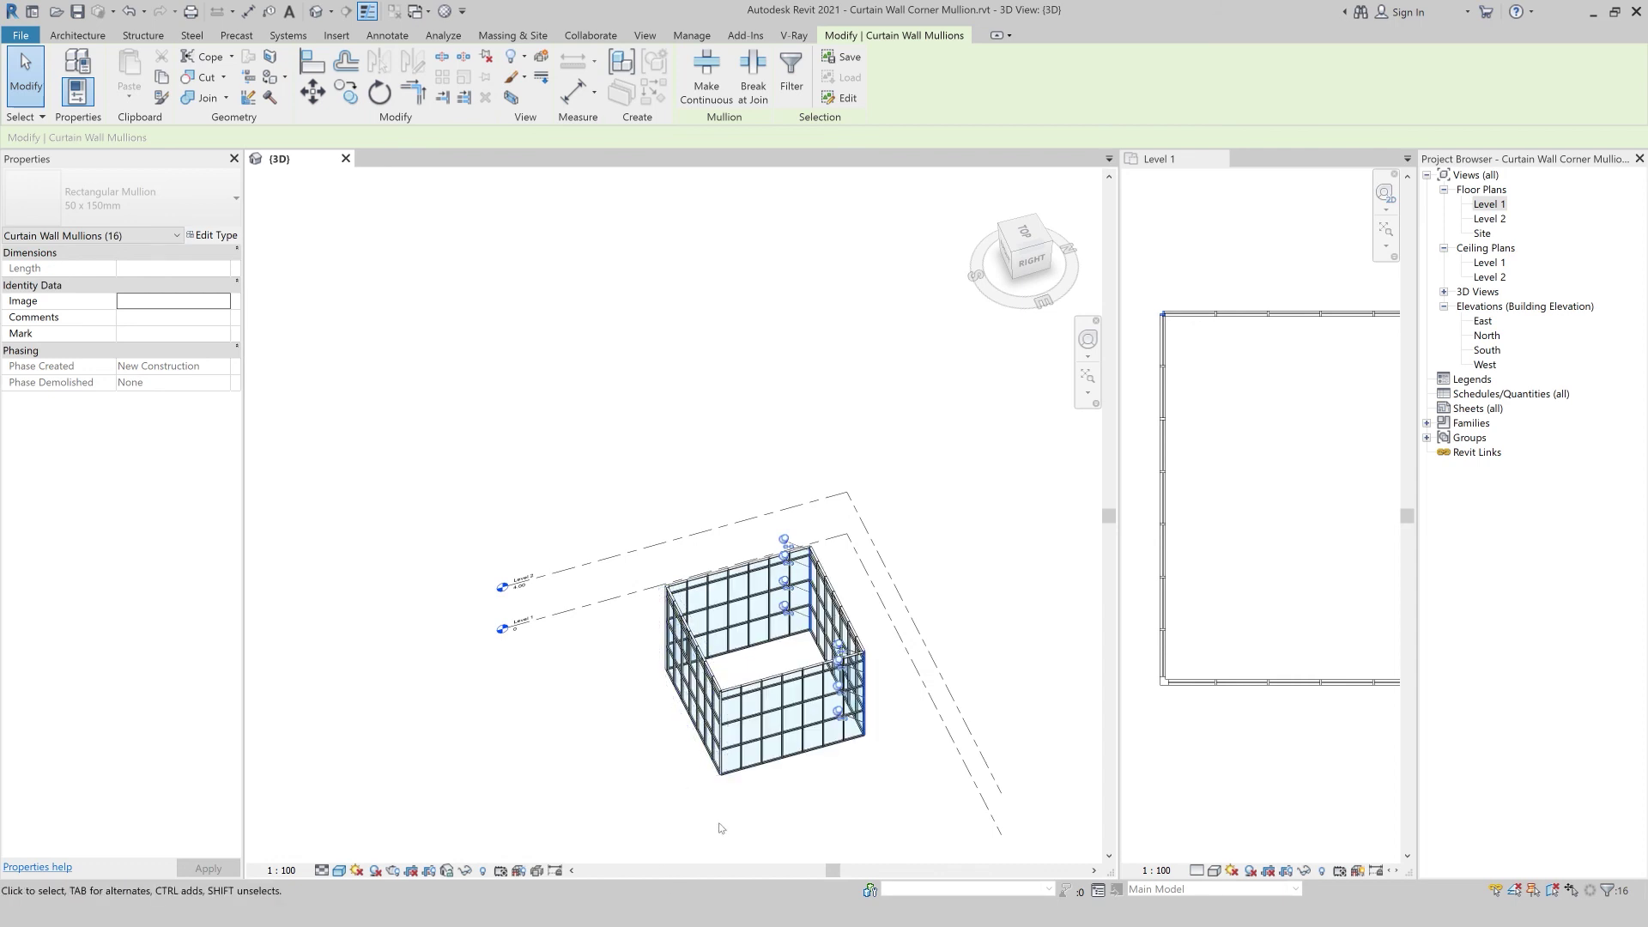
mouse_move(757, 802)
shift+middle_down()
mouse_move(900, 761)
mouse_move(884, 773)
shift+middle_up()
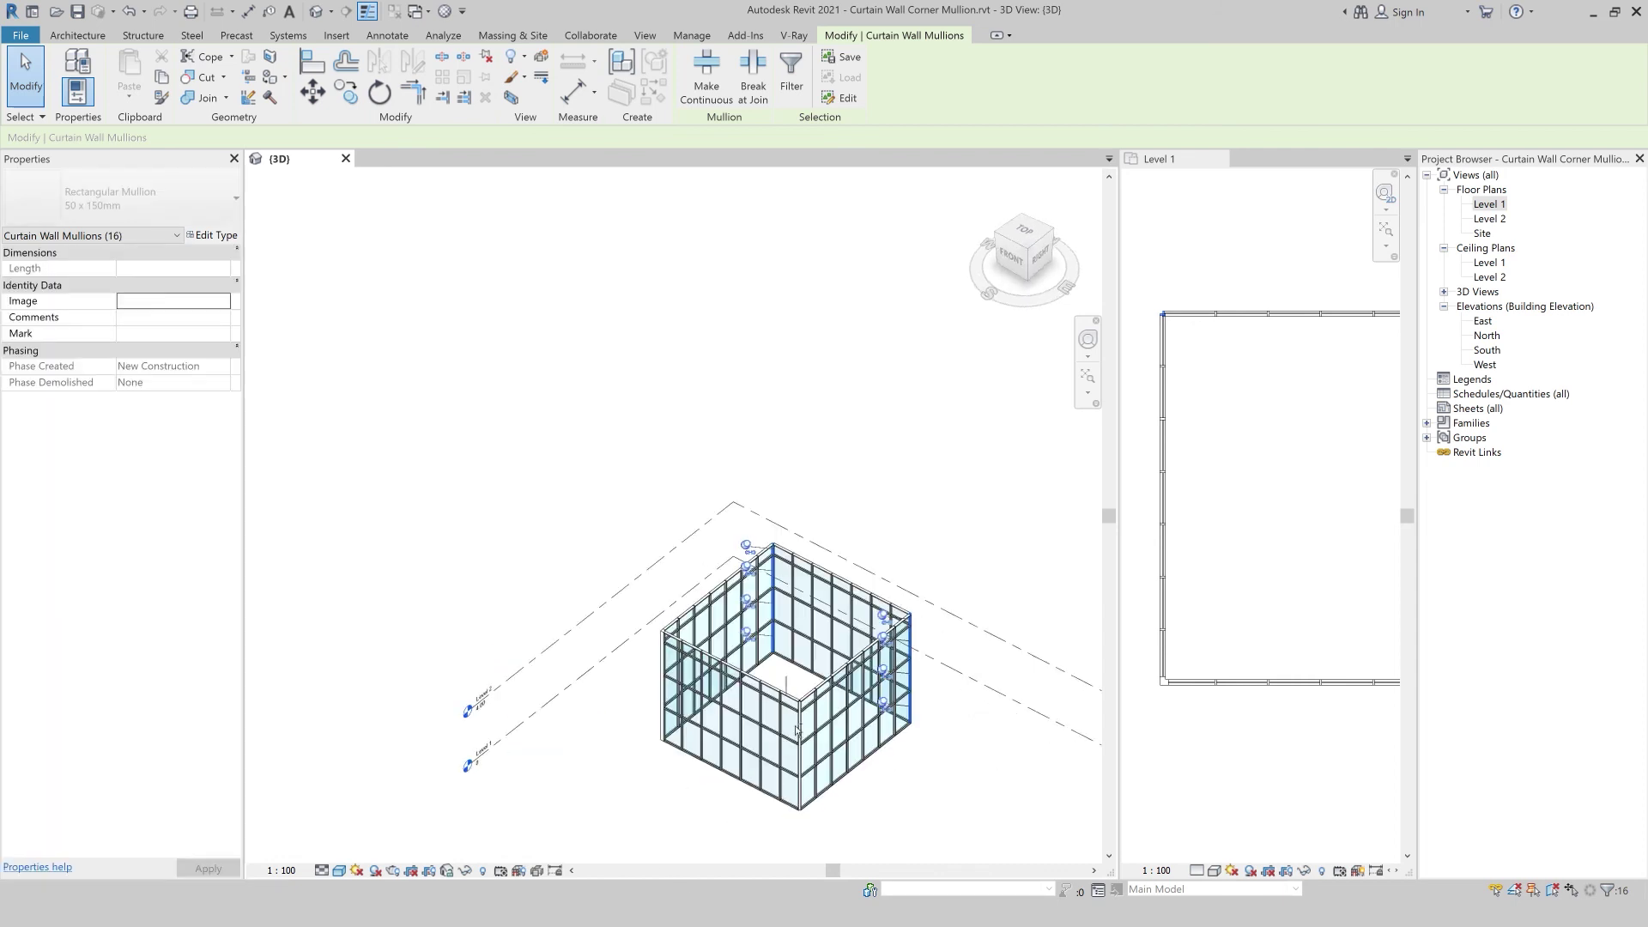
ctrl+click(819, 807)
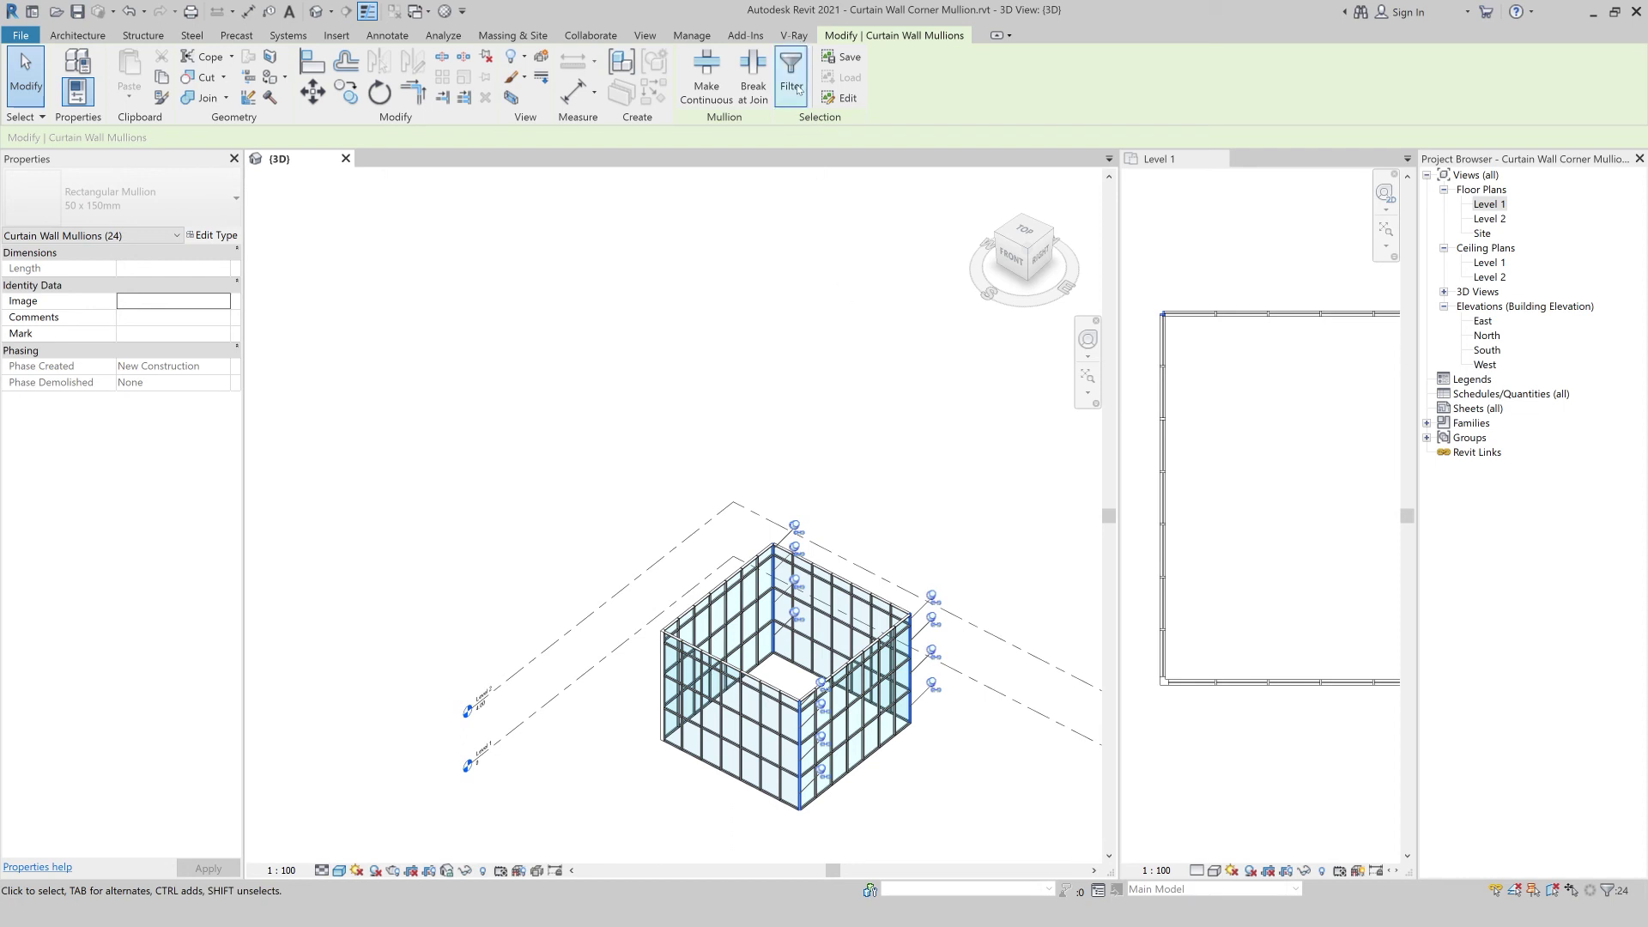
- Confirm only curtain wall mullions are selected, change them to L Mullion 1, and delete overlapping mullions
click(1607, 890)
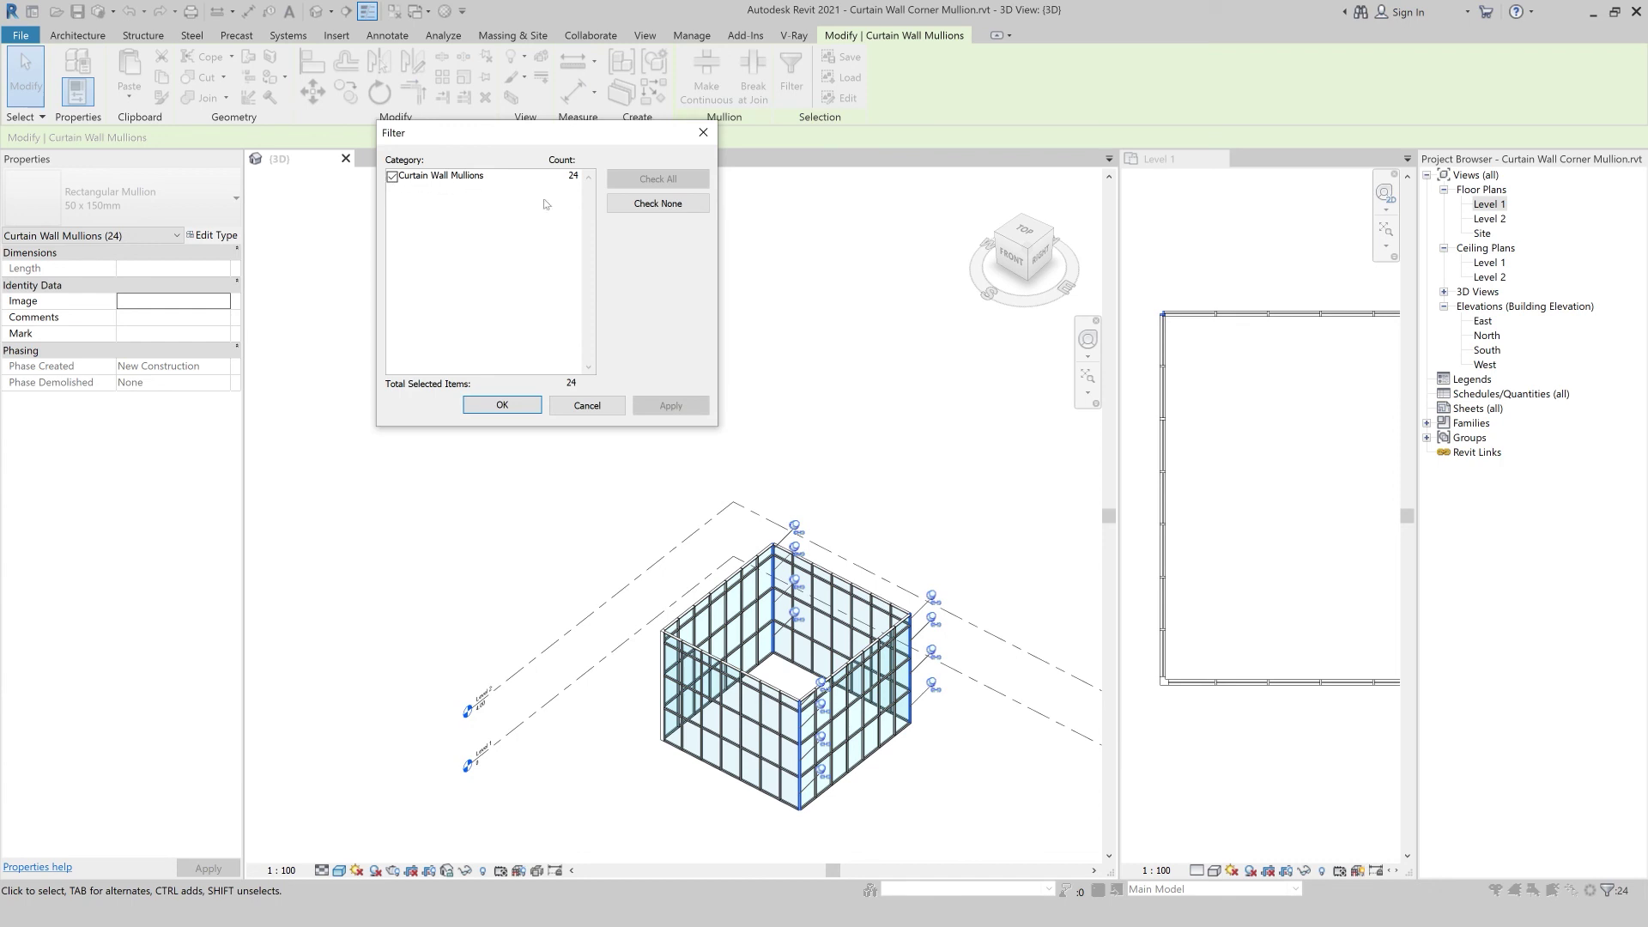
click(532, 405)
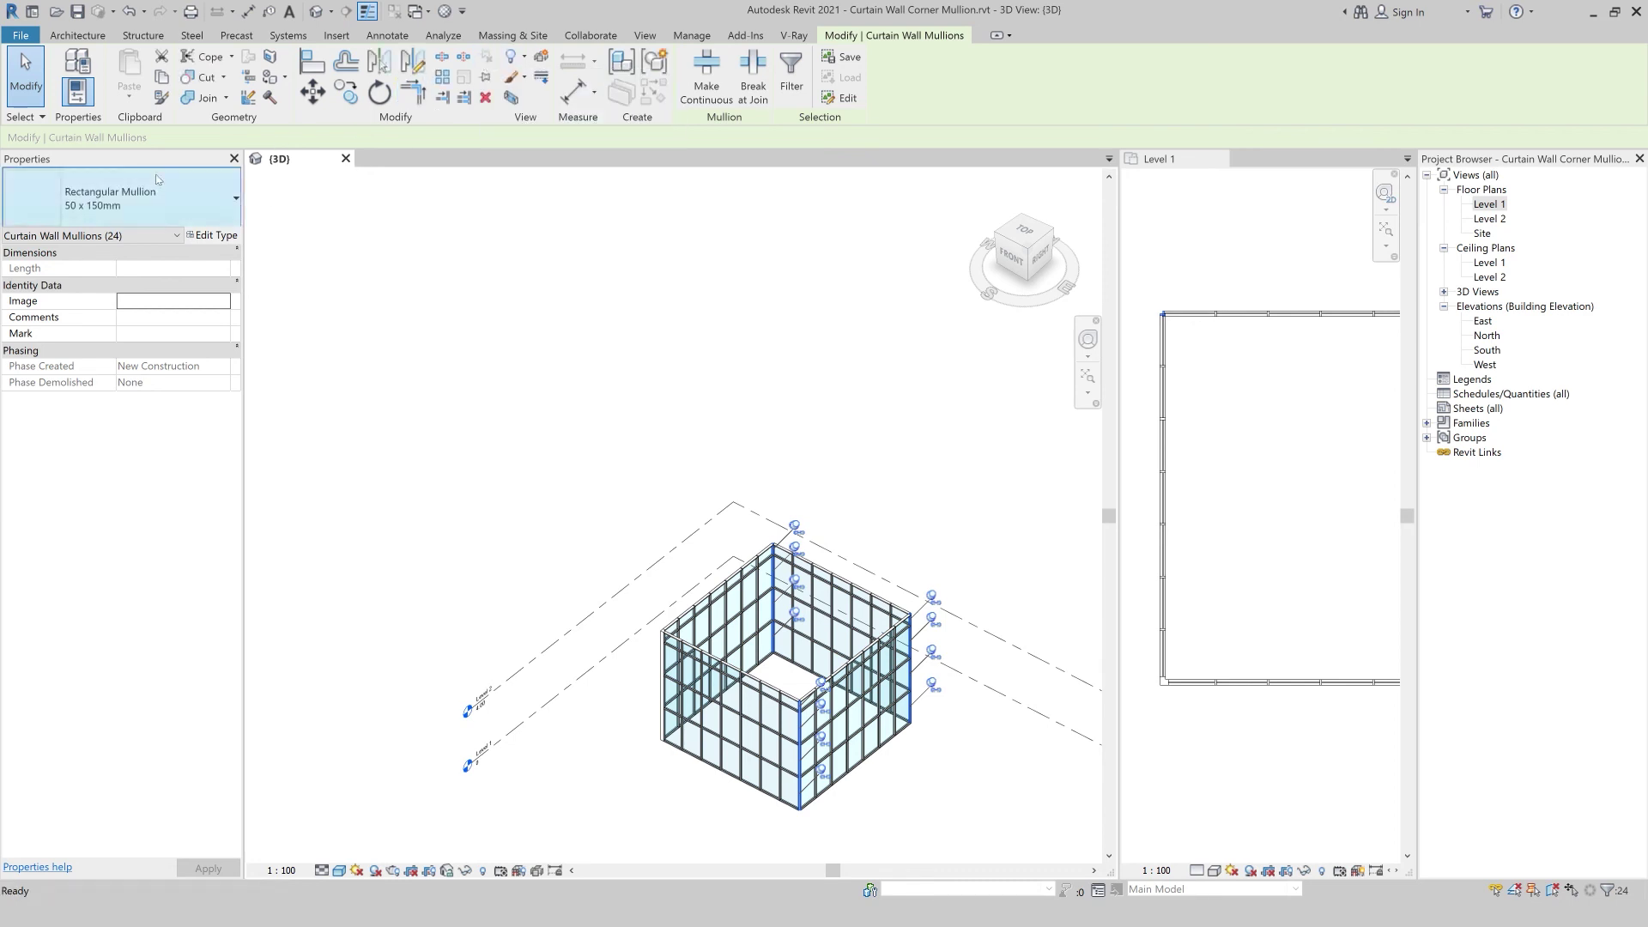
click(163, 197)
click(81, 344)
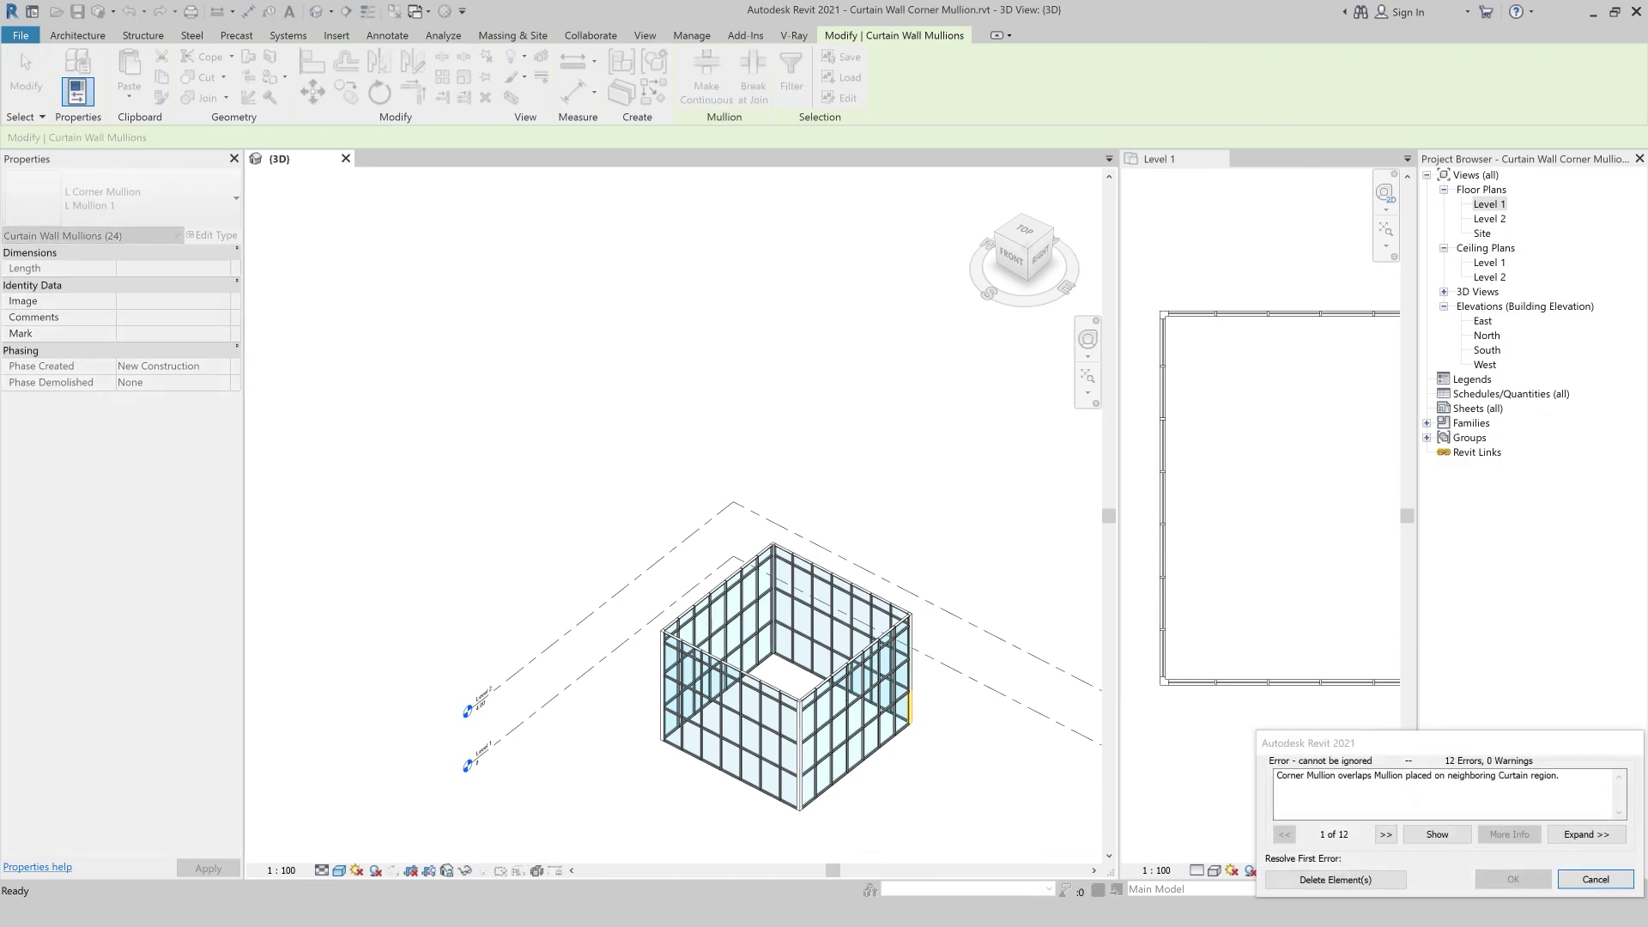
click(1314, 880)
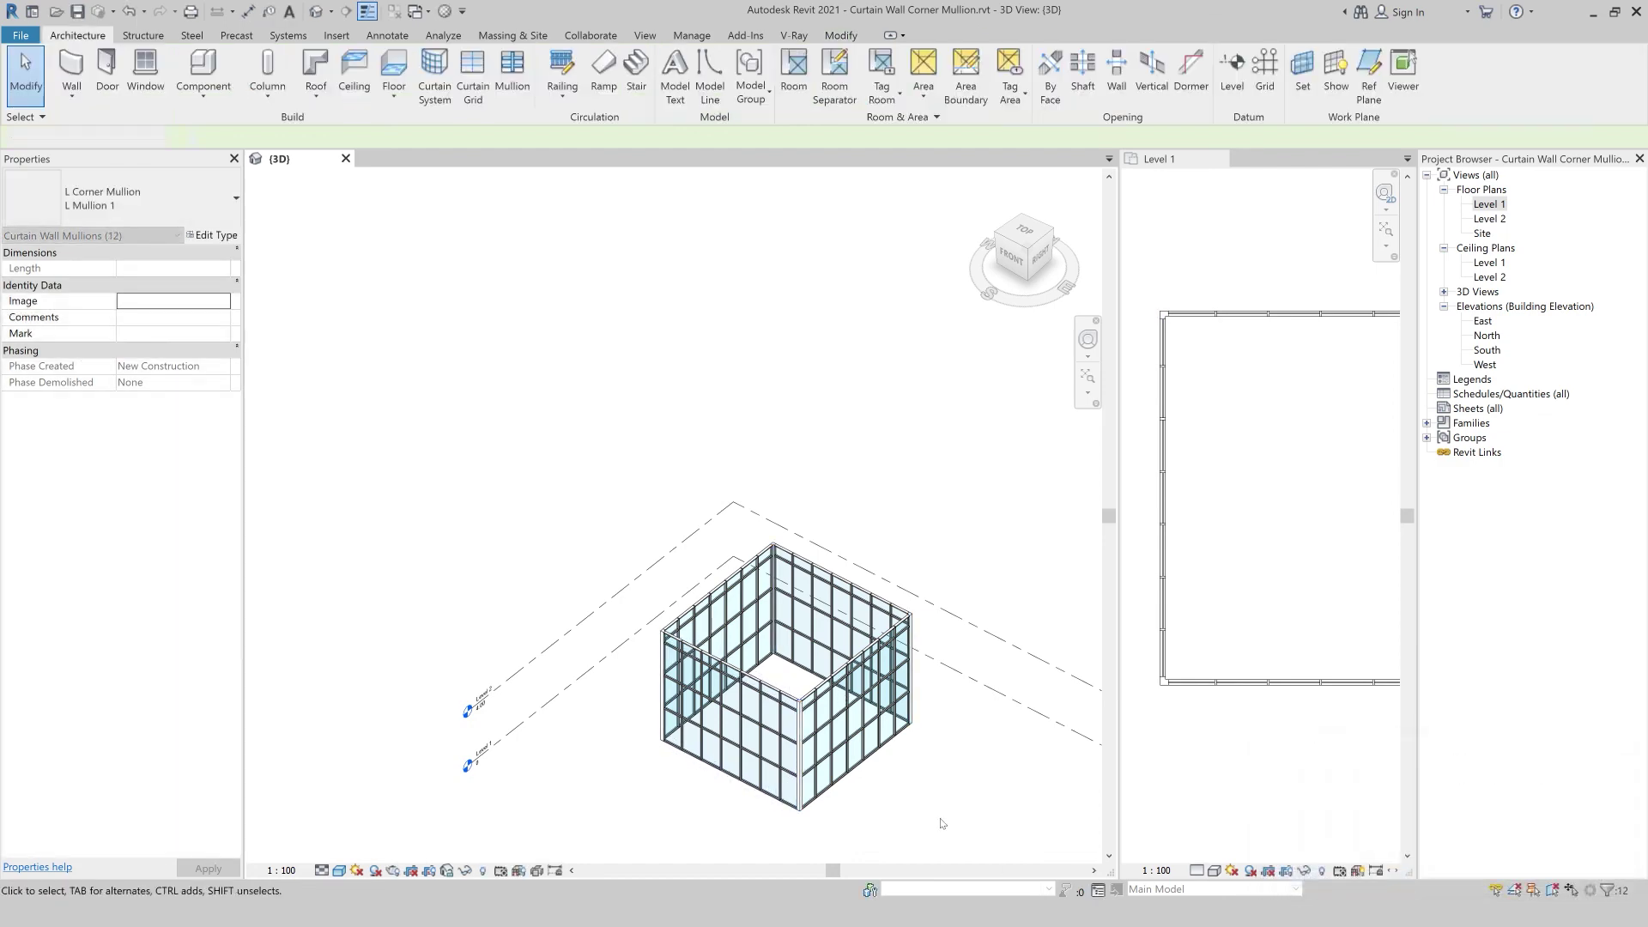
scroll(893, 794, up, 3)
scroll(887, 794, up, 2)
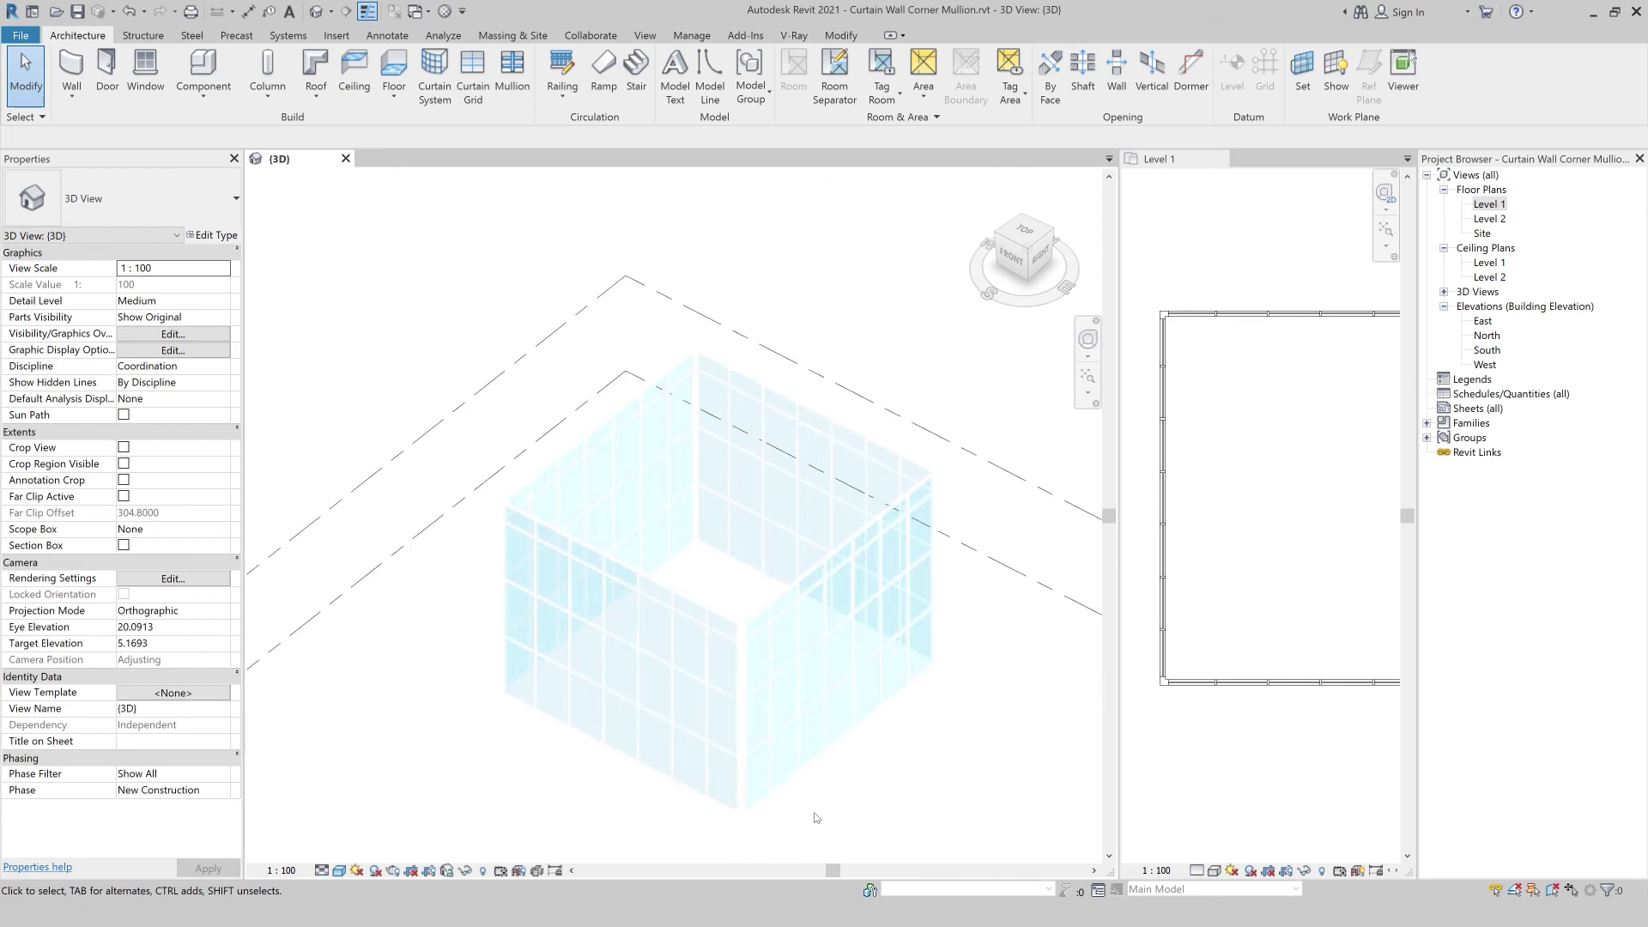